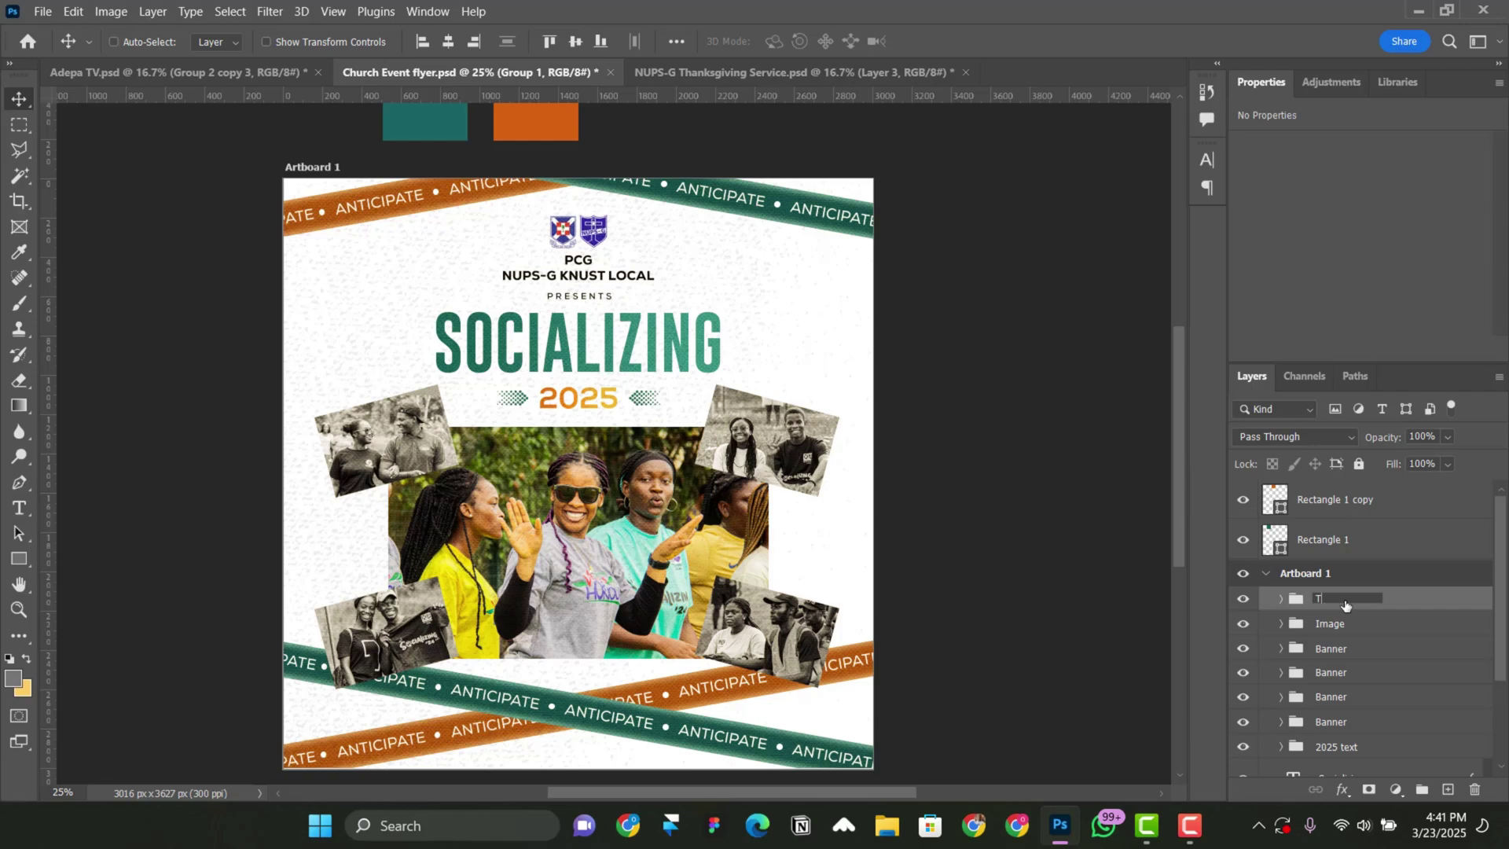
Step: Drag the Texture group into the NUPS-G Thanksgiving flyer and set its texture layer to Soft Light
left_click(1345, 598)
left_click_drag(723, 136, 597, 354)
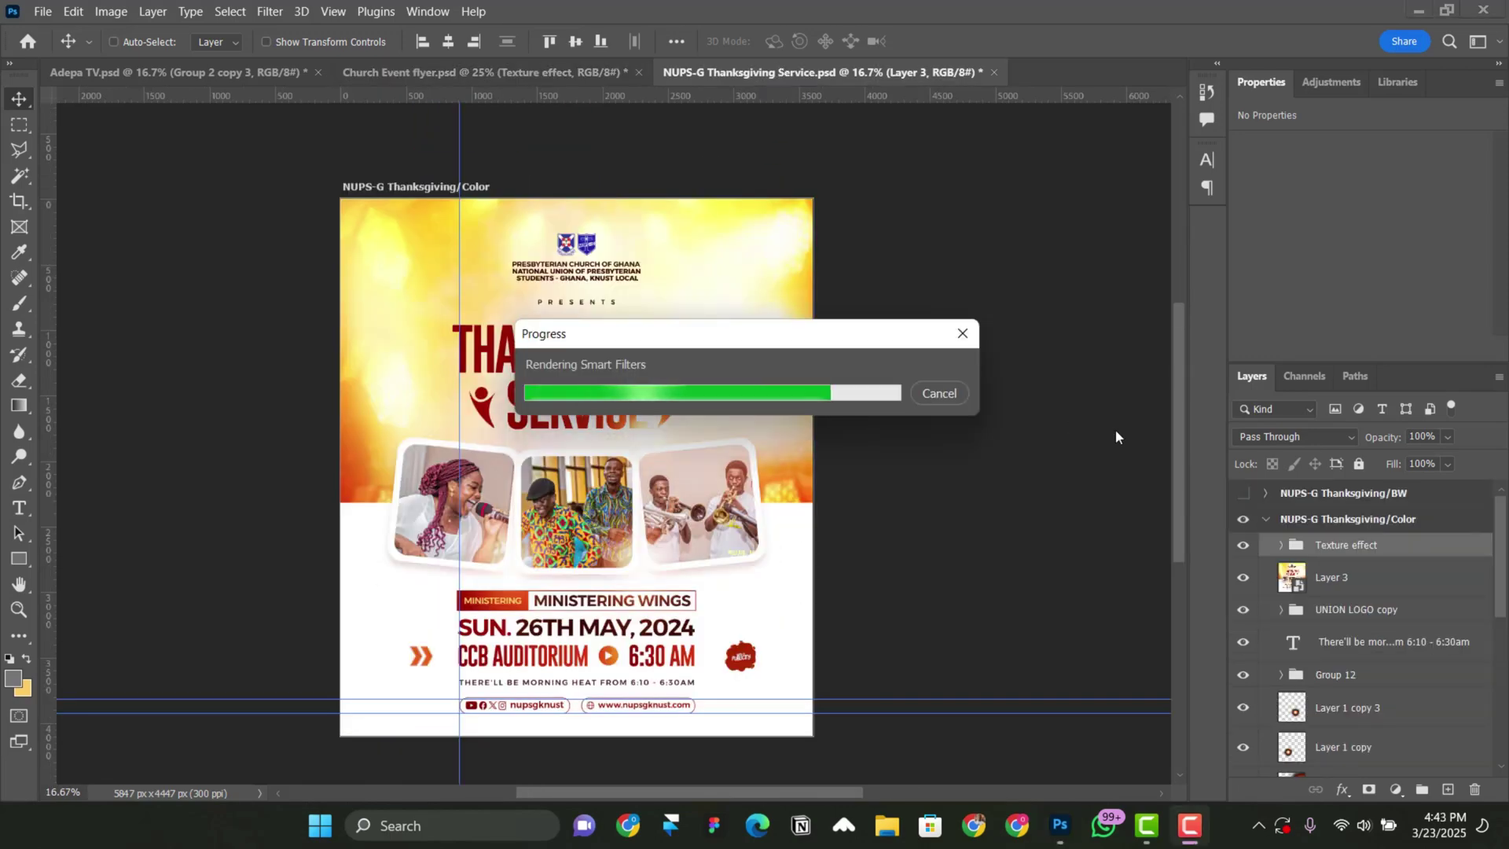
left_click(1280, 545)
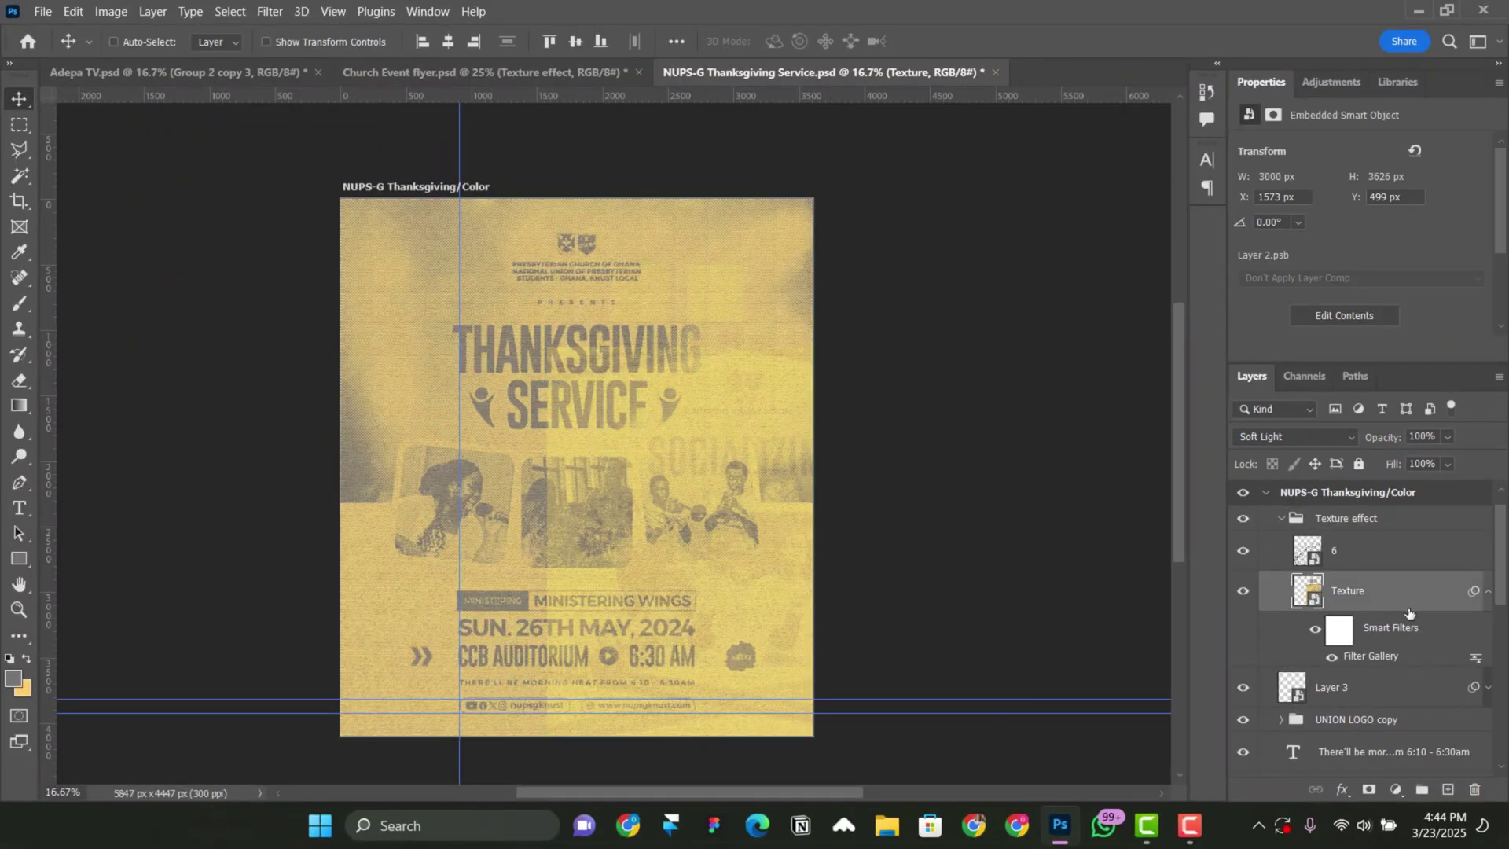
key("Delete")
left_click(1295, 436)
left_click(1257, 685)
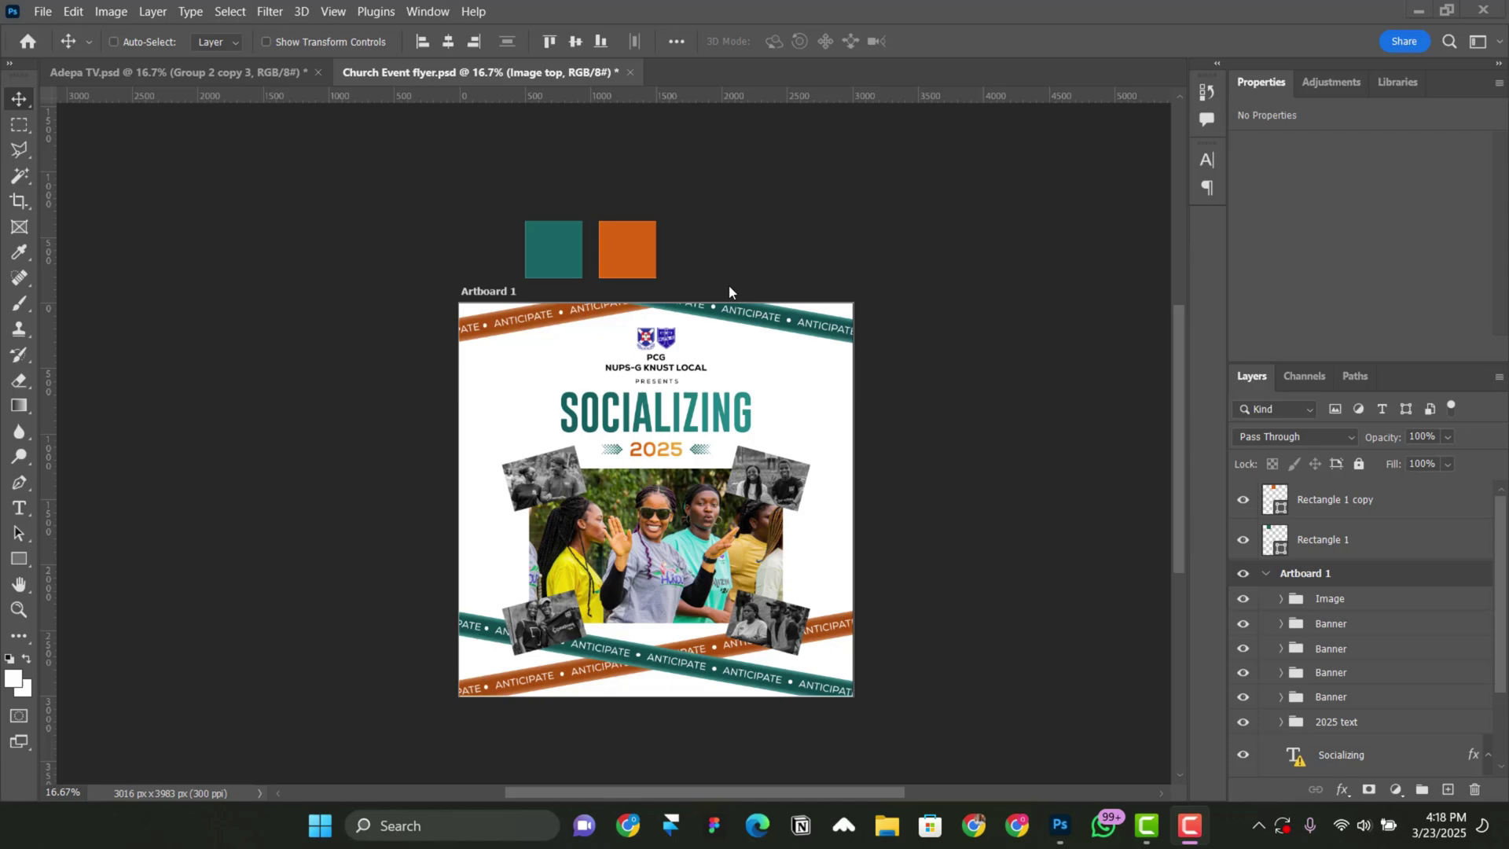
Step: Zoom the flyer to 25% and select the Image top group from the photo's layer list
key("ctrl+plus")
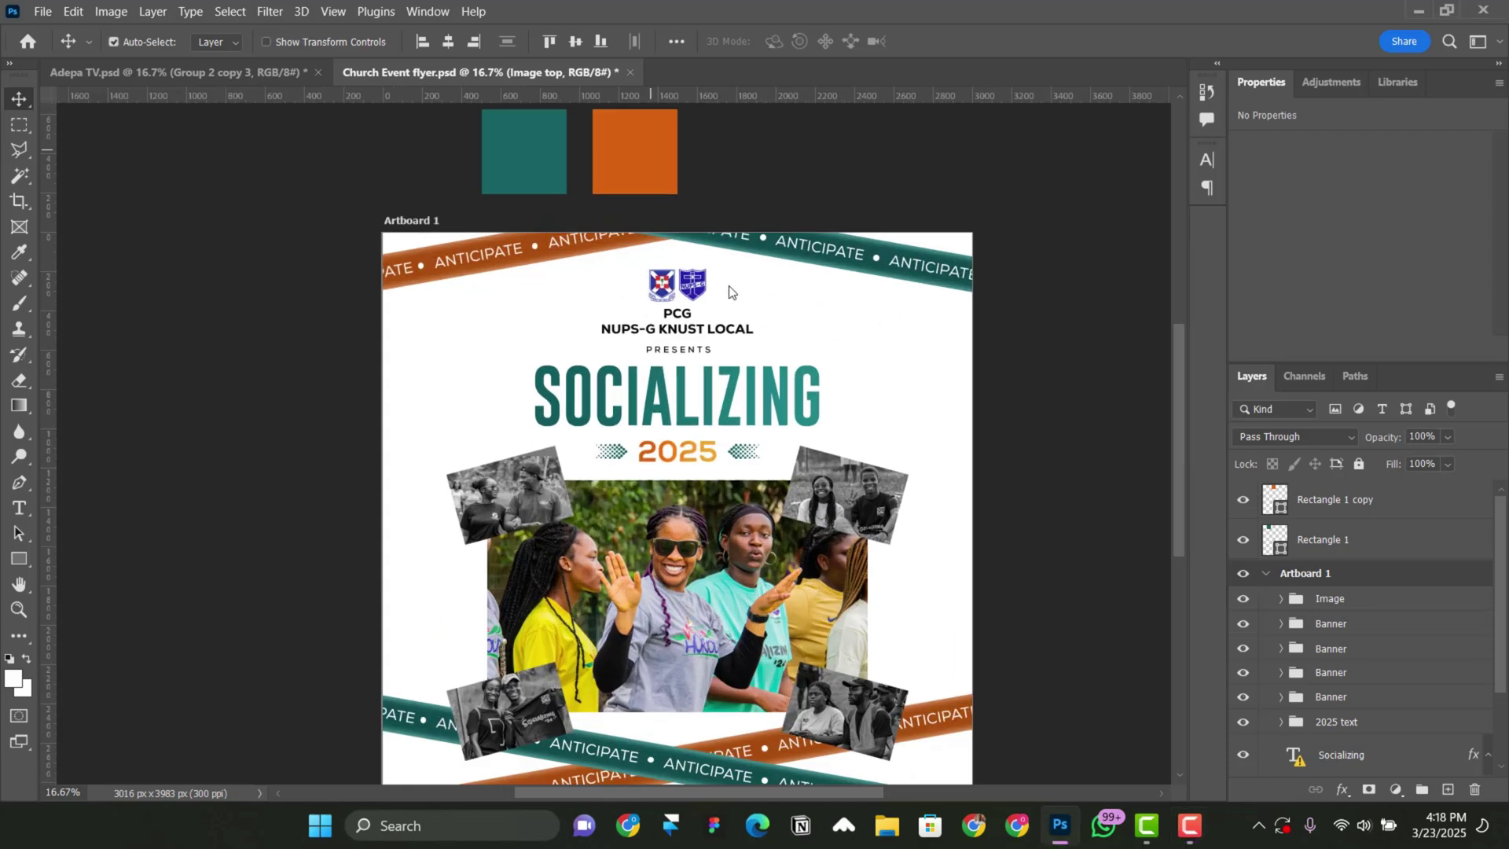
scroll(895, 391, "down", 2)
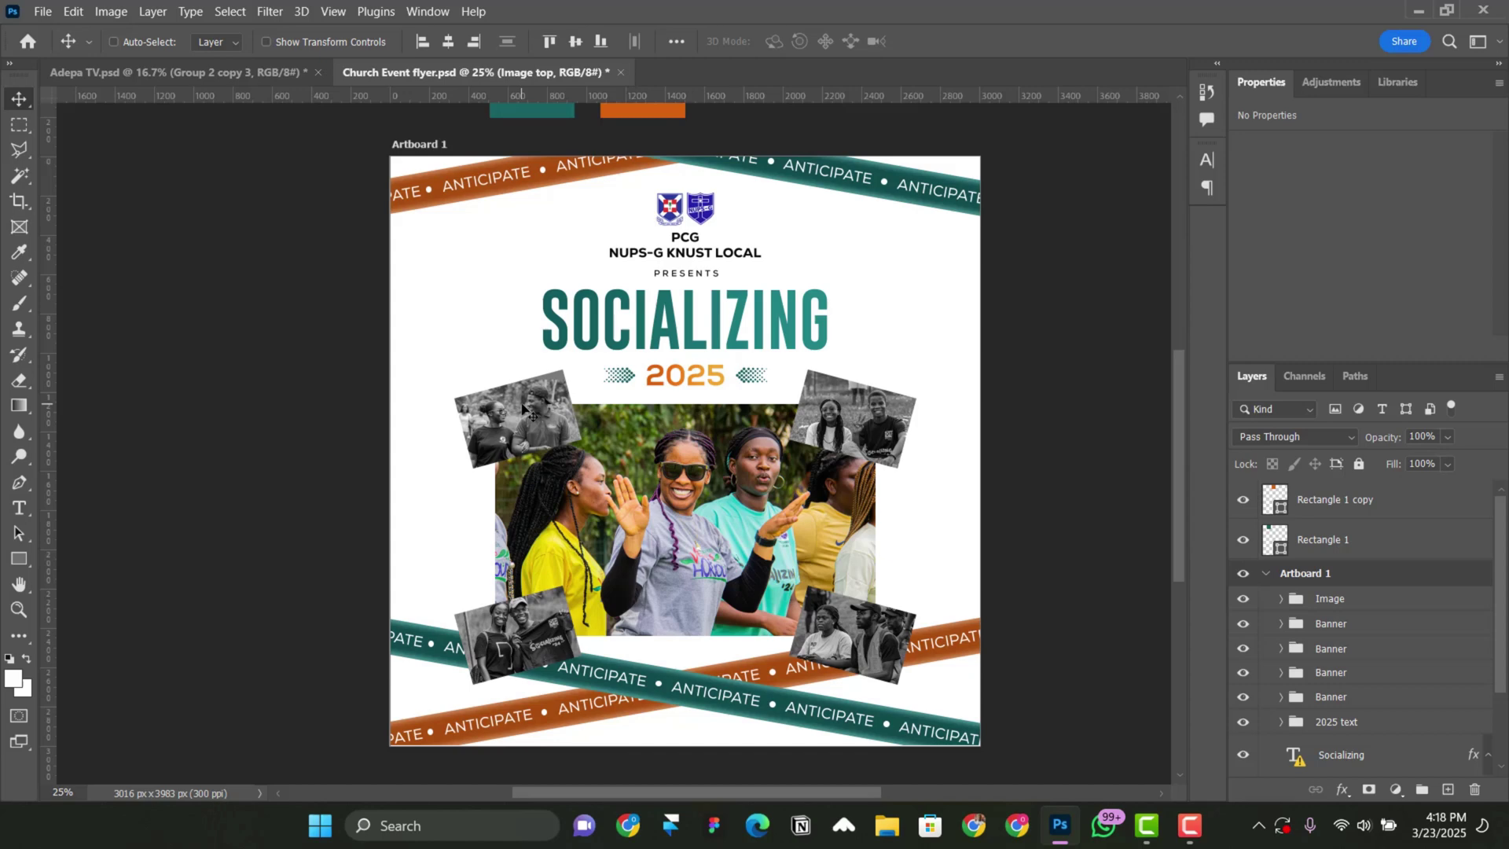
right_click(527, 414)
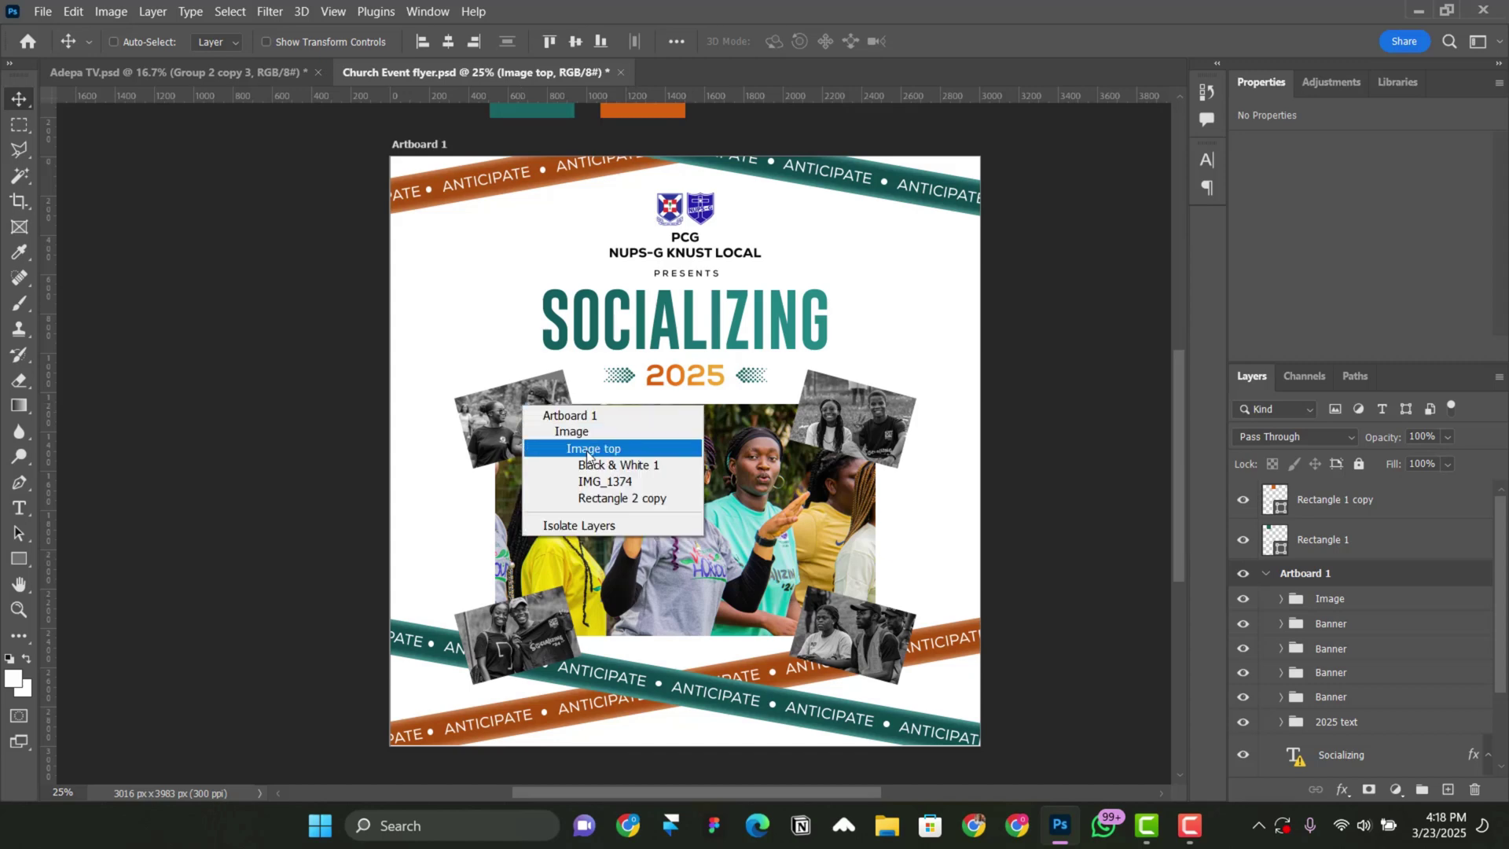
left_click(586, 442)
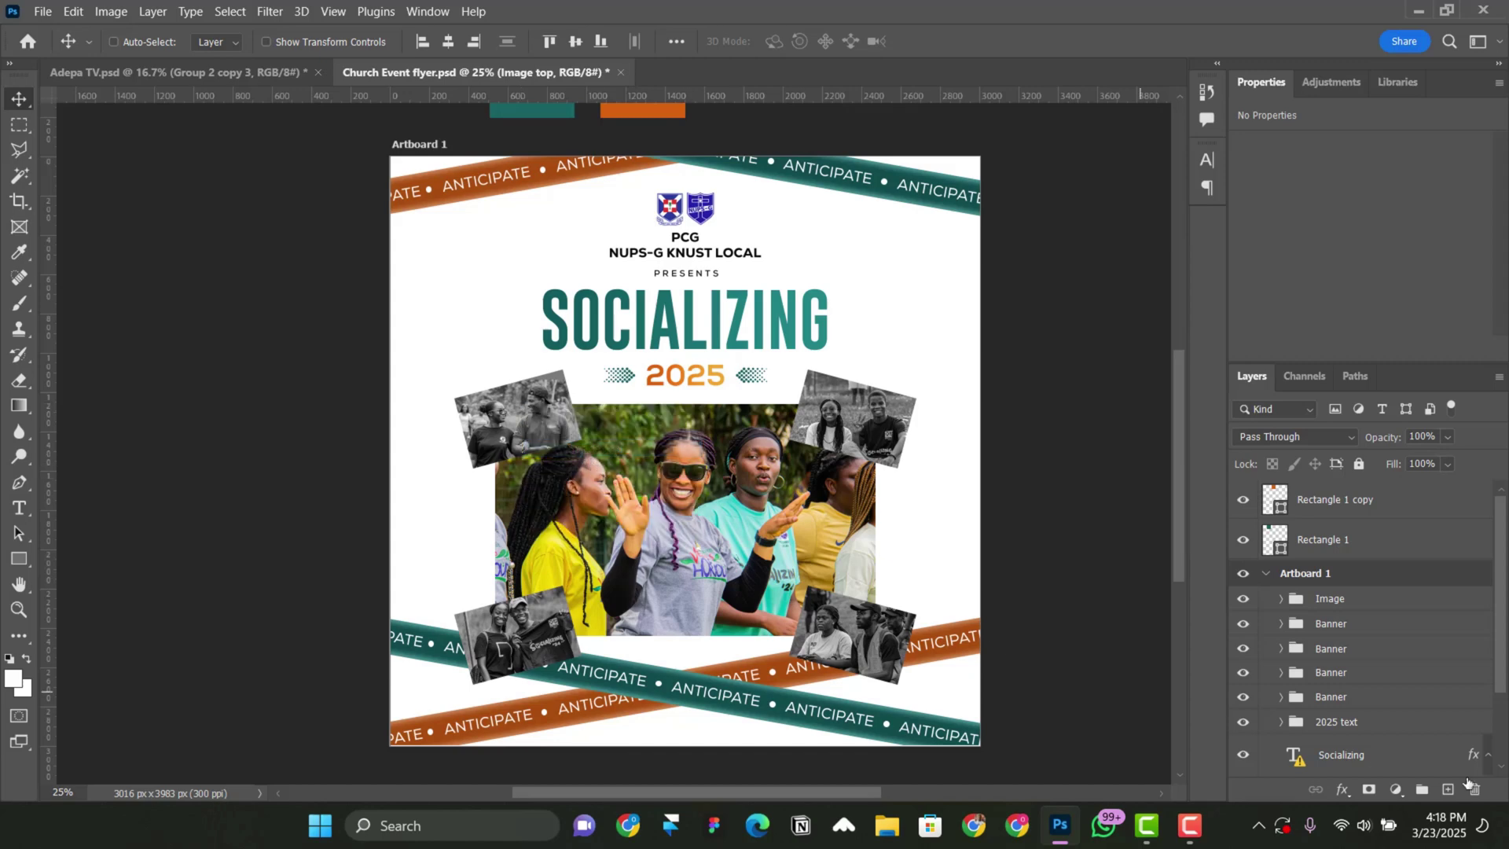
Step: Expand the Image group and add Image down to the selection alongside Image top
scroll(1396, 642, "down", 2)
scroll(1386, 629, "up", 2)
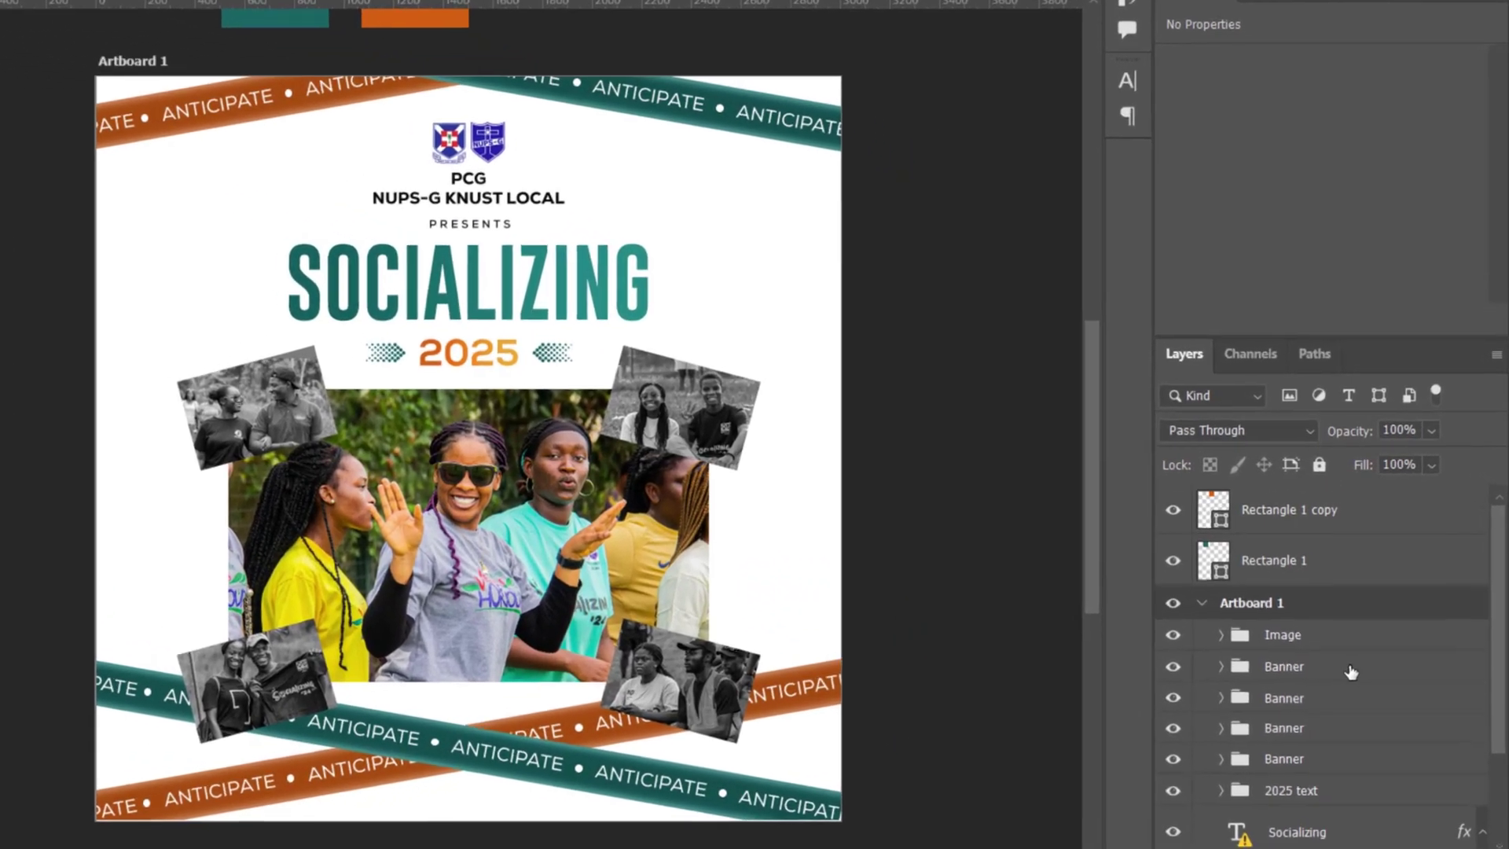
scroll(1345, 634, "down", 2)
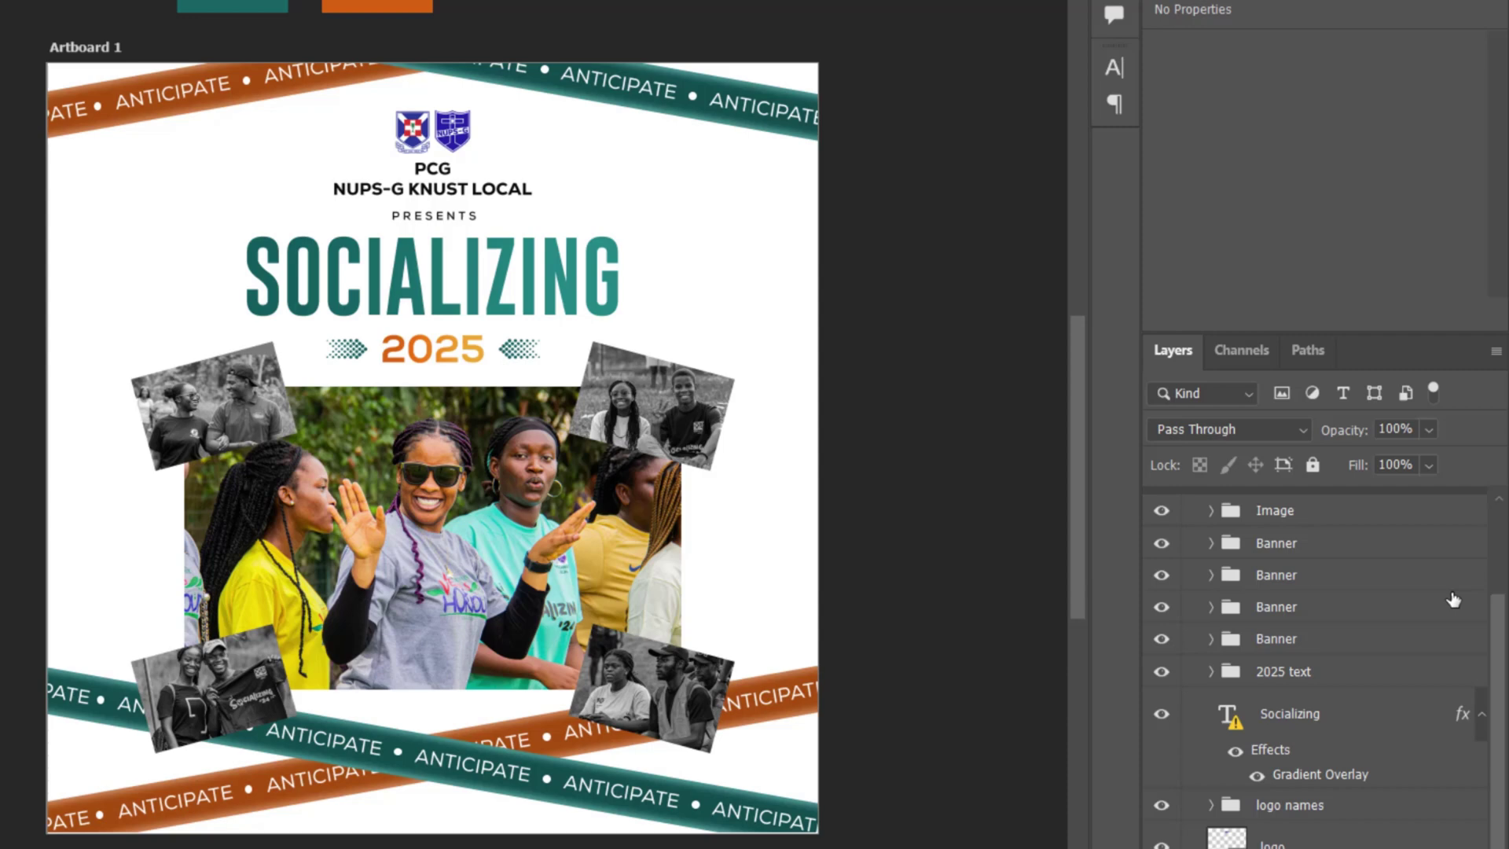
scroll(1322, 637, "up", 2)
scroll(1273, 660, "down", 1)
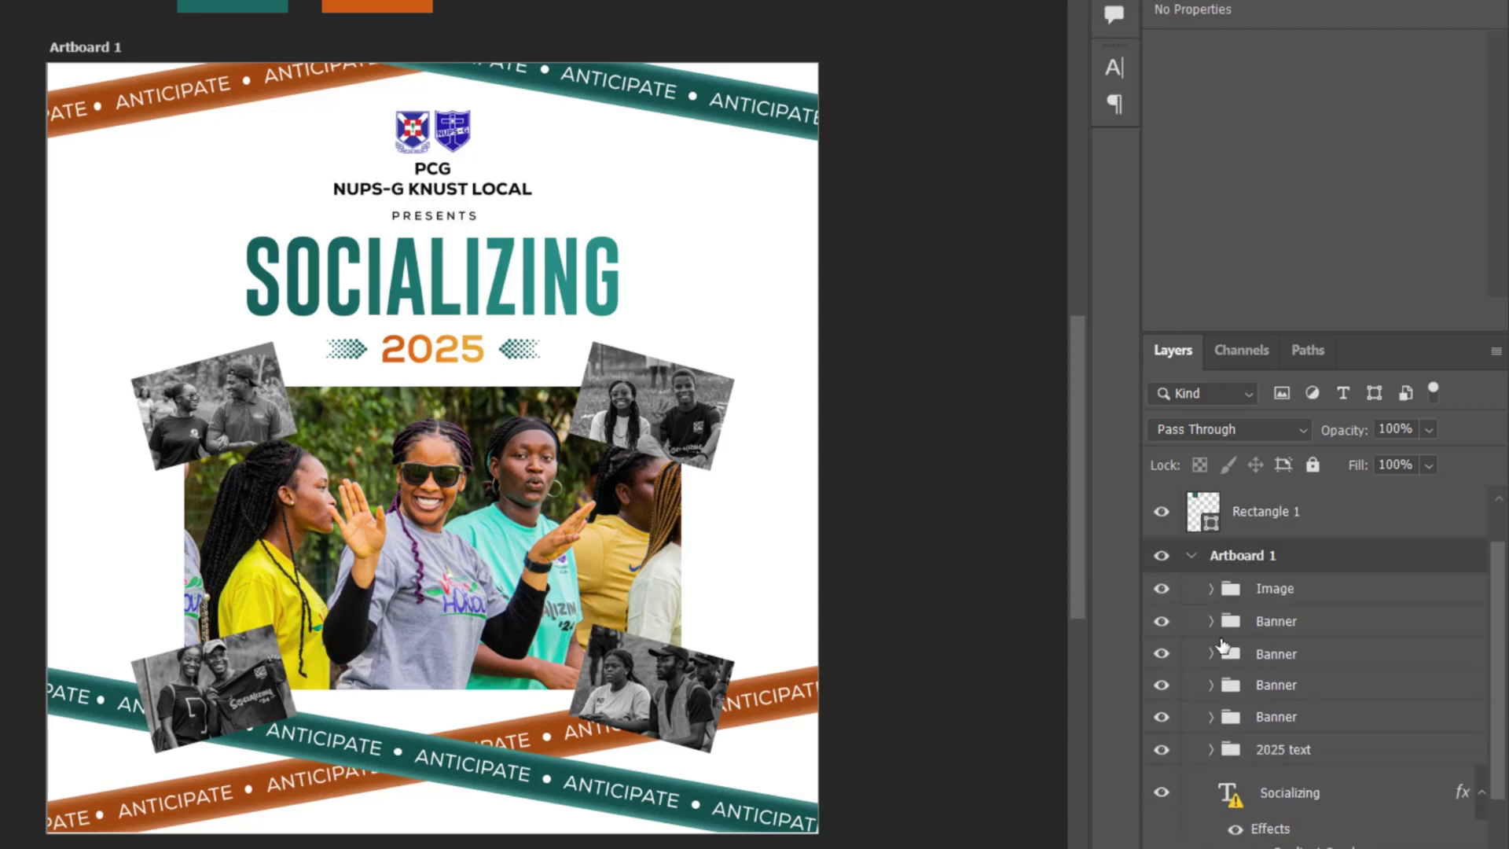
left_click(1211, 589)
scroll(1340, 573, "down", 3)
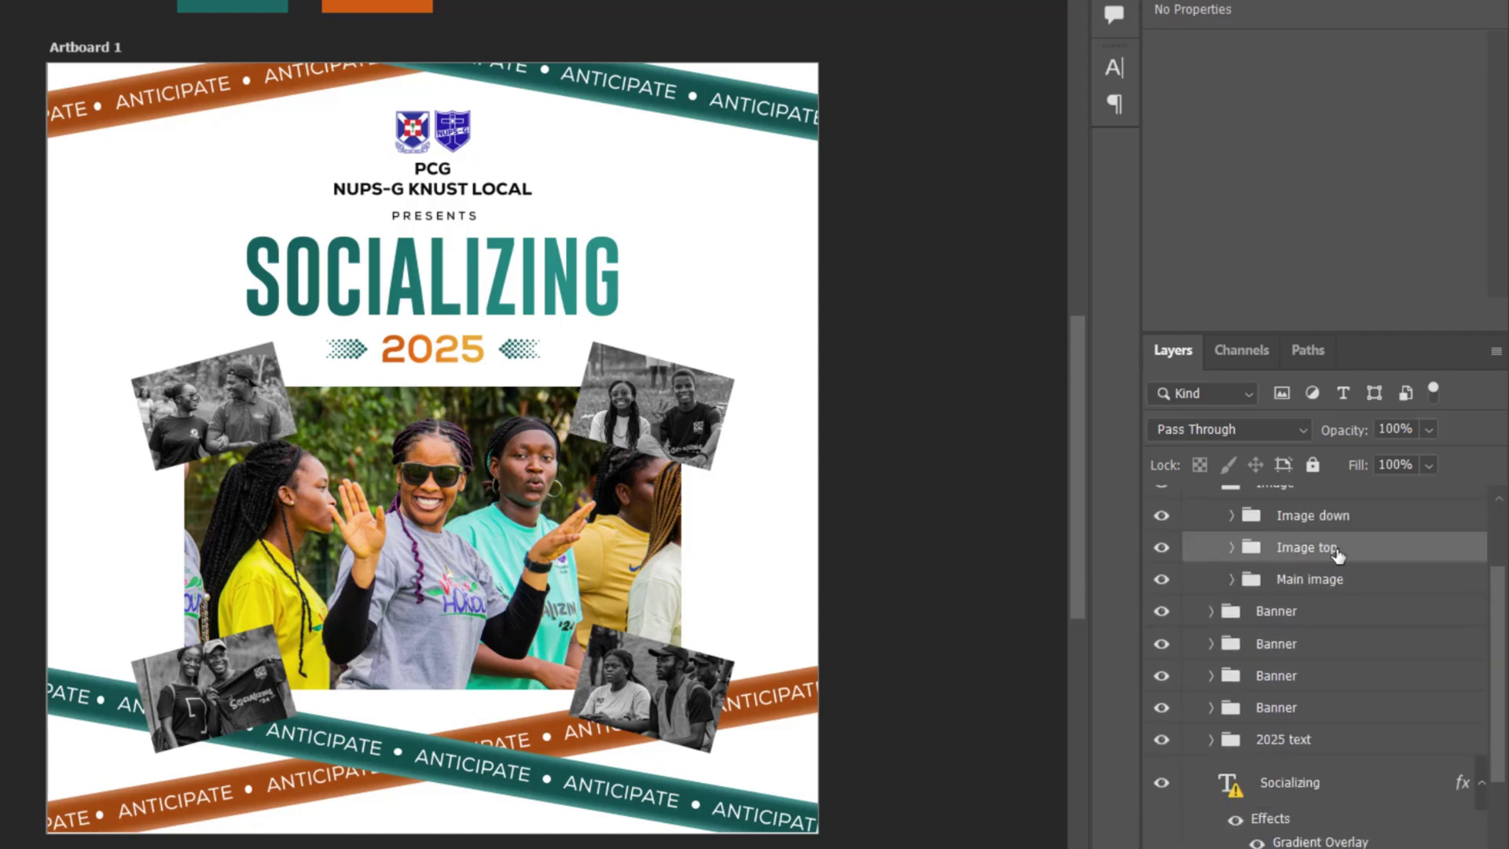
scroll(1341, 542, "up", 2)
left_click(1312, 569, "shift")
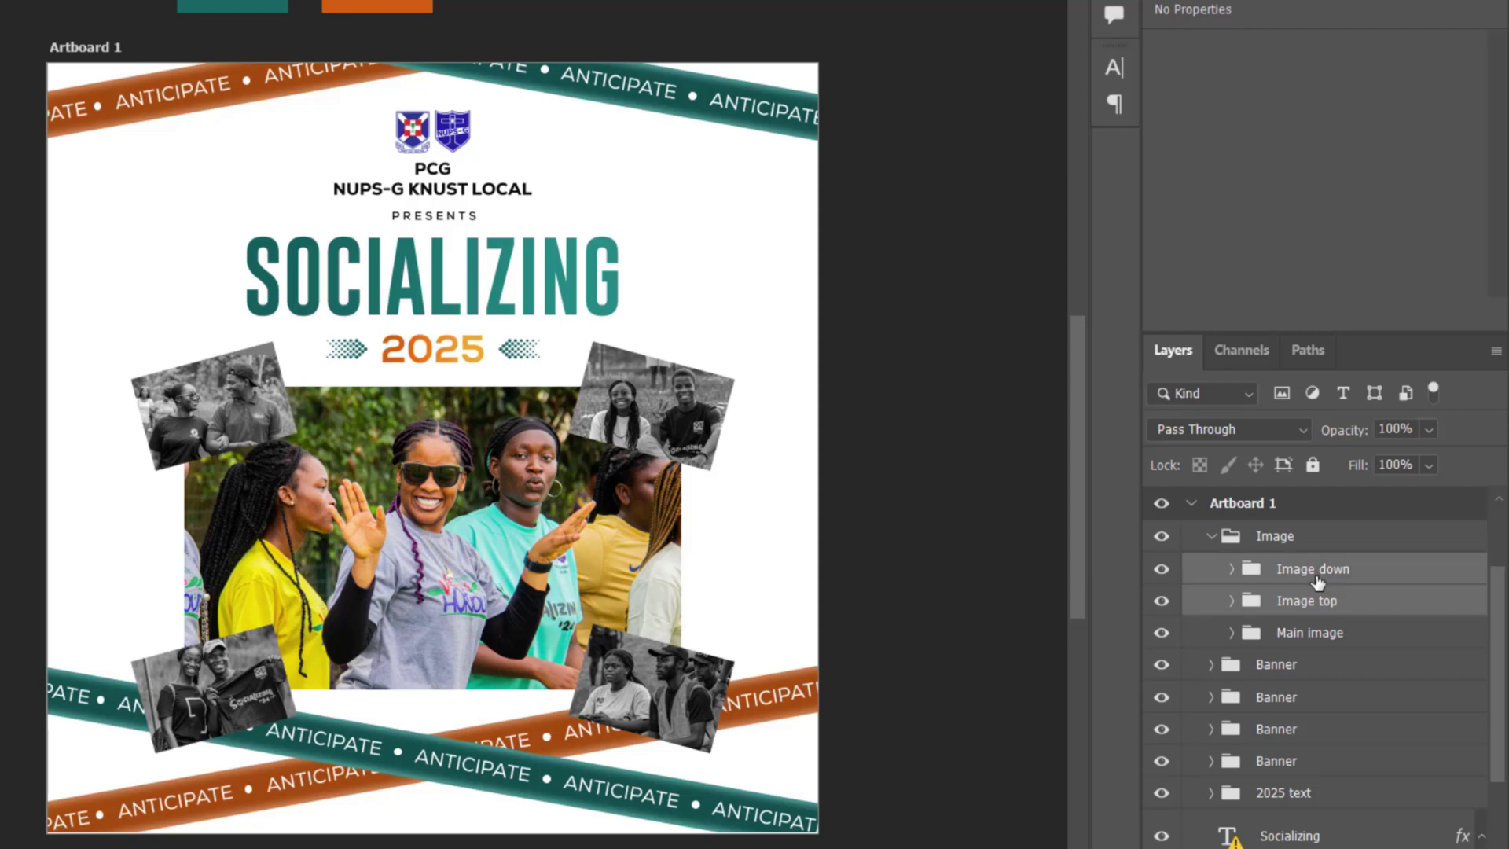
Step: Scale the Image down and Image top groups up to about 120.75% and commit
key("ctrl+t")
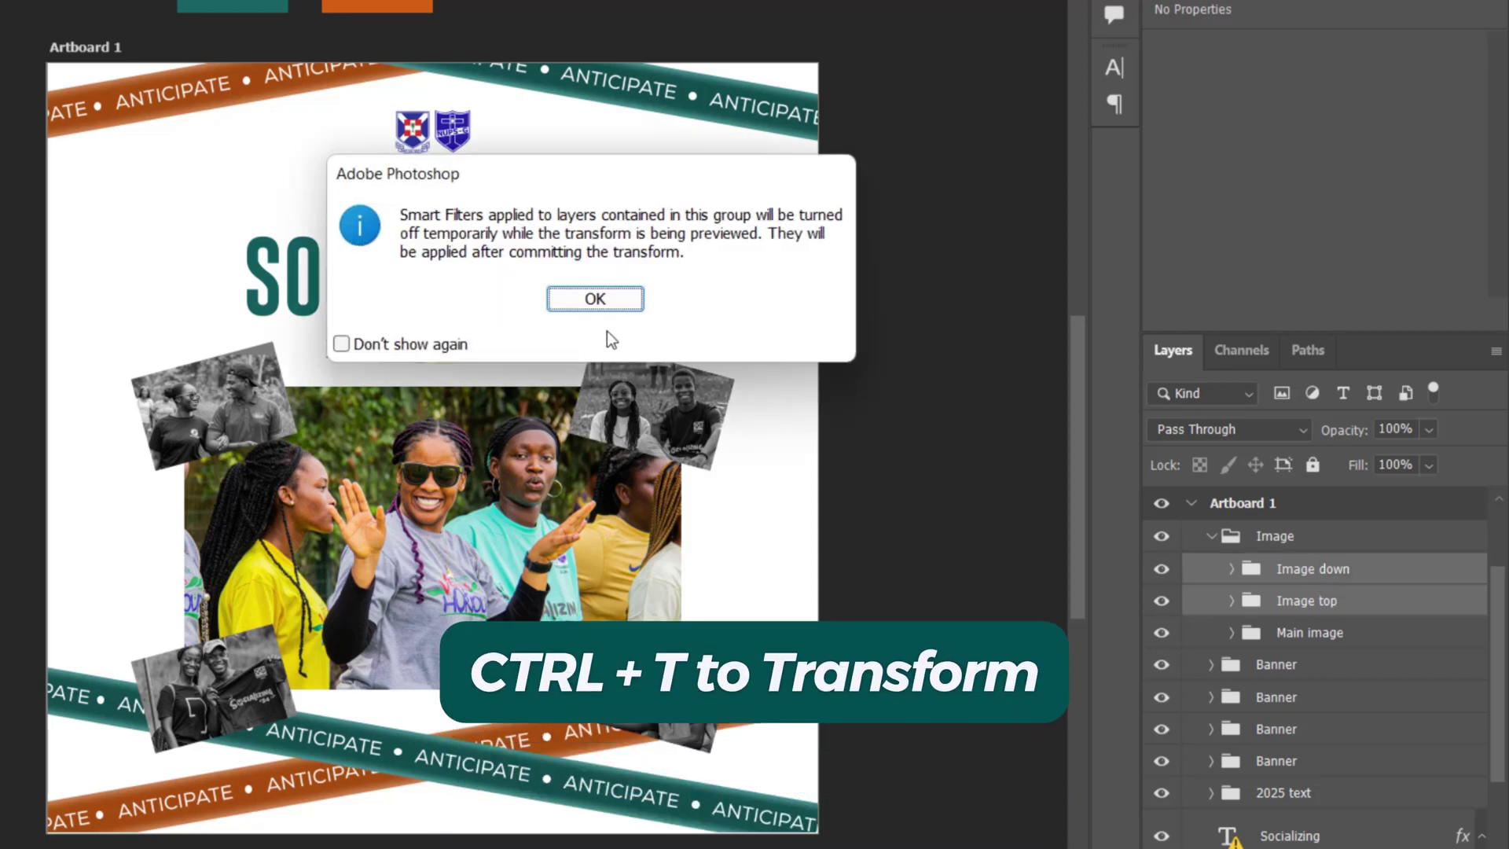
left_click(608, 307)
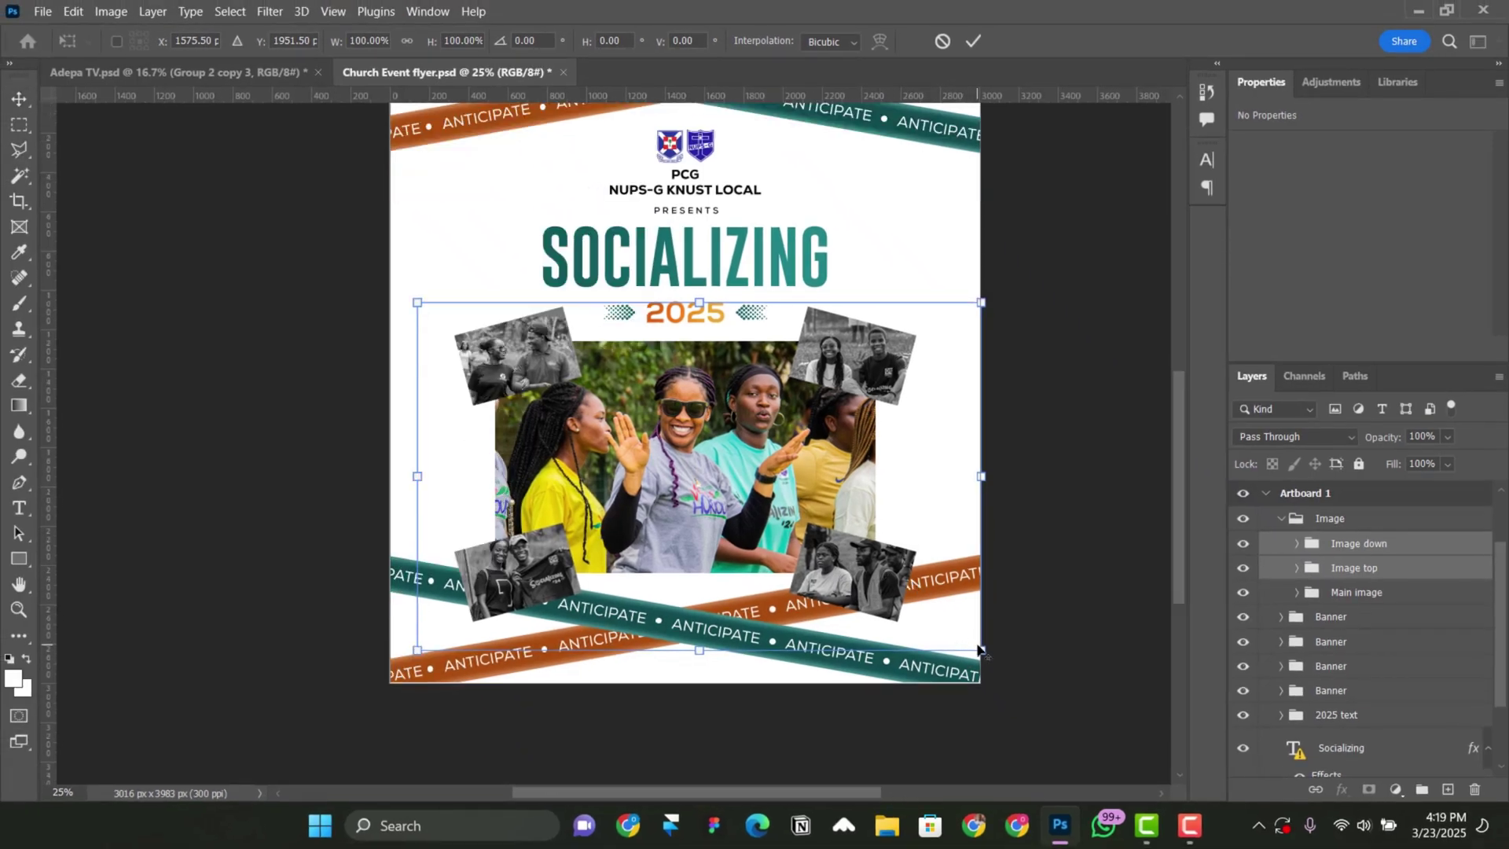
left_click_drag(990, 648, 1057, 668)
scroll(1052, 511, "up", 2)
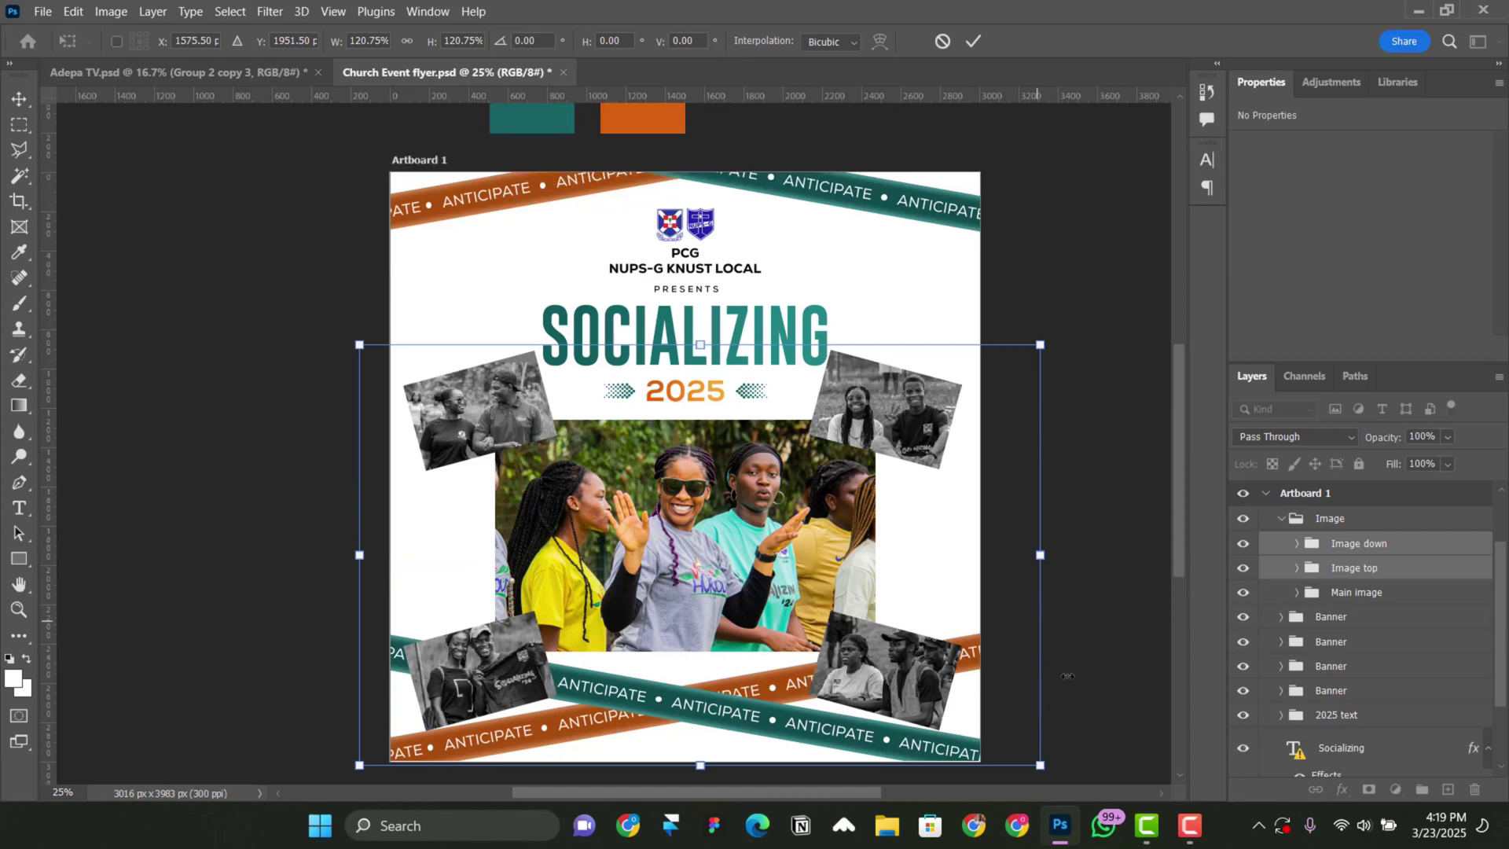
left_click_drag(1061, 324, 1062, 323)
key("Return")
scroll(898, 409, "down", 2)
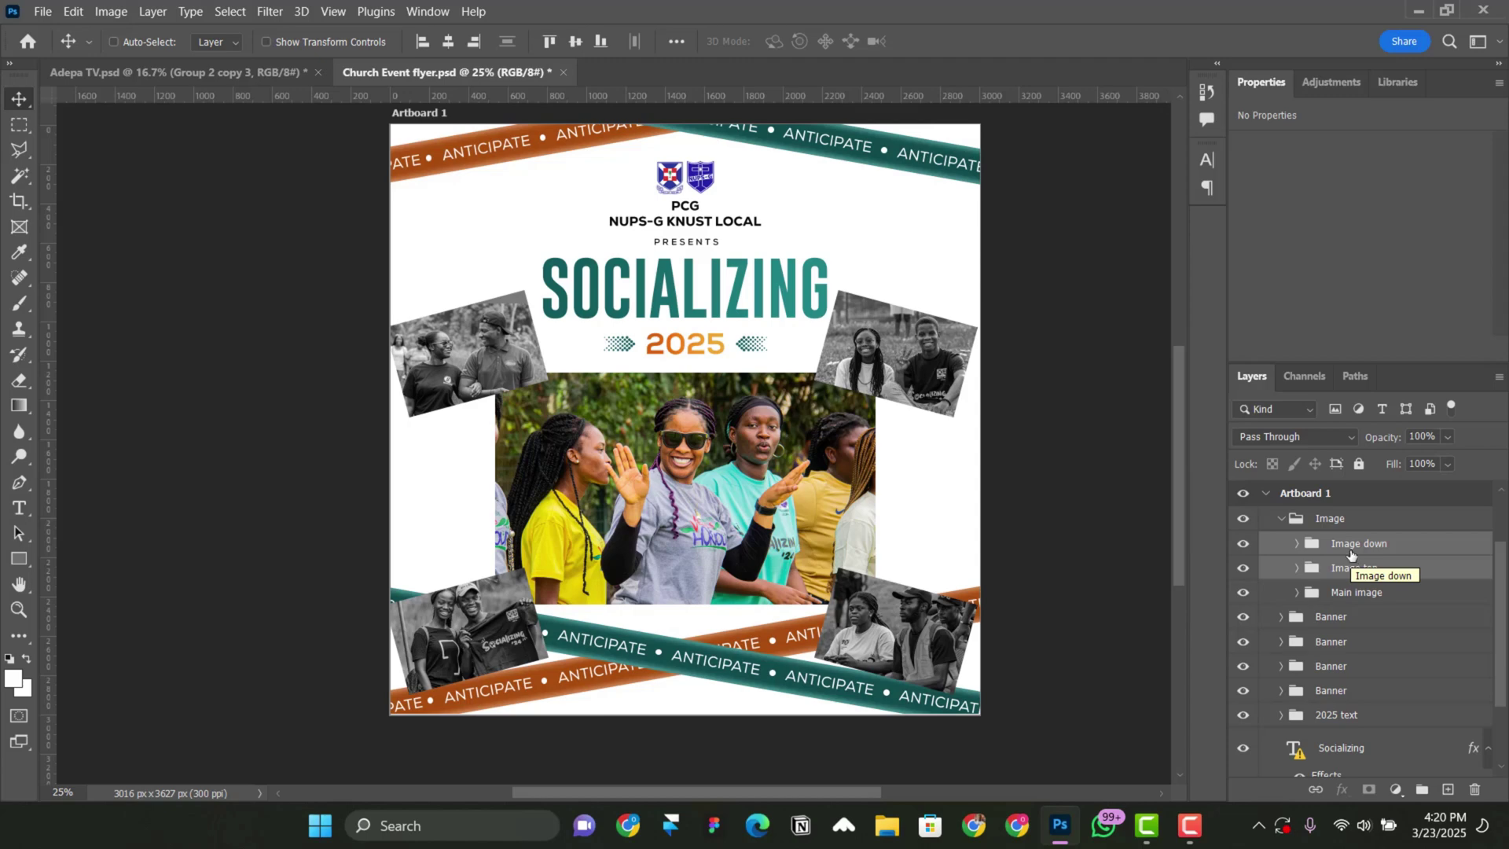
Step: Nudge Image down up three Shift-steps and Image top down two Shift-steps
left_click(1349, 551)
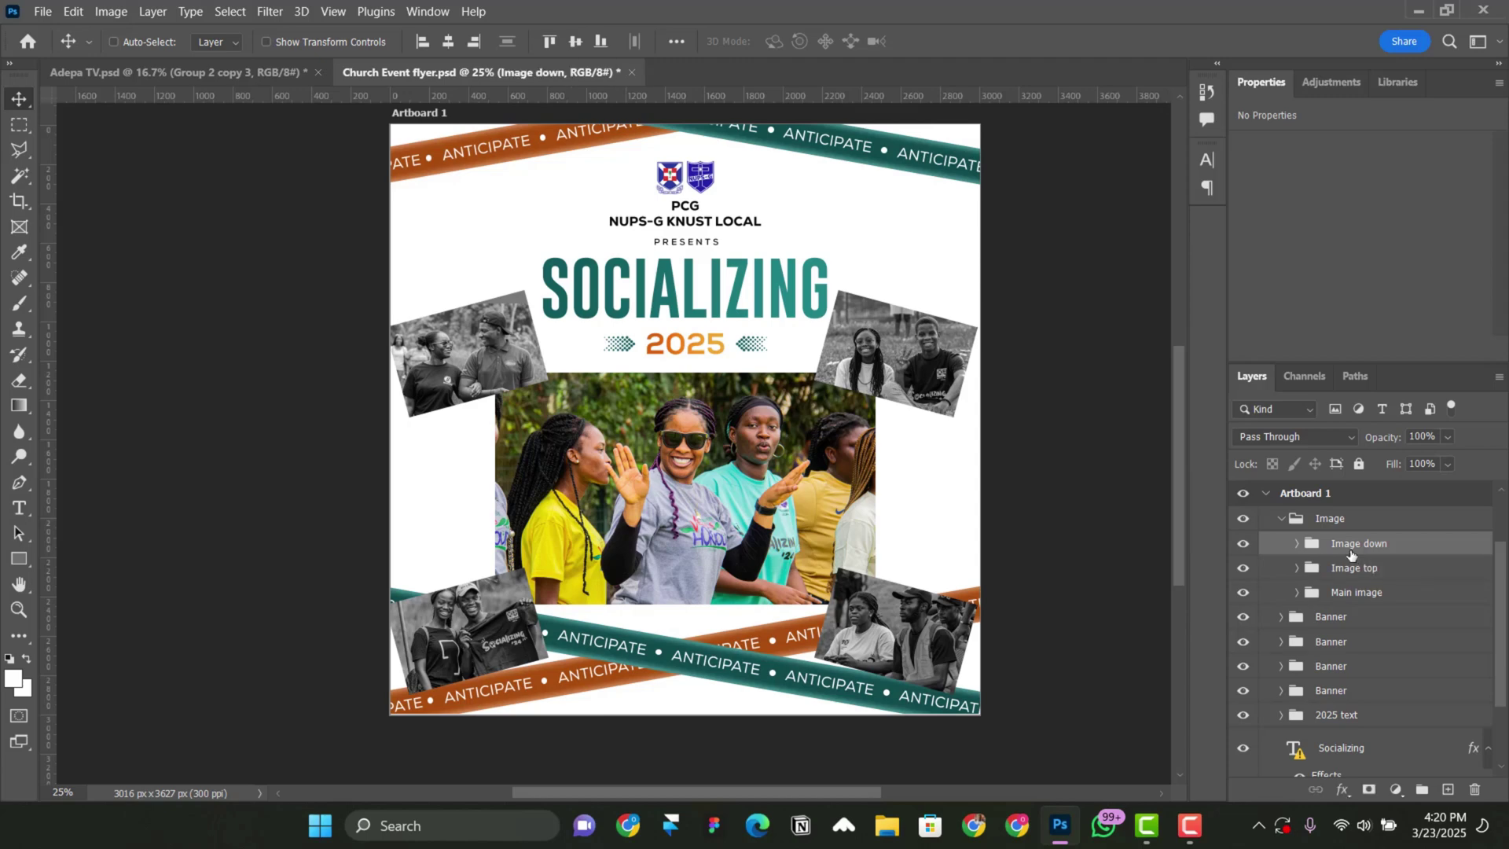
key("shift+Up")
key("shift+Up")
key("shift+Up")
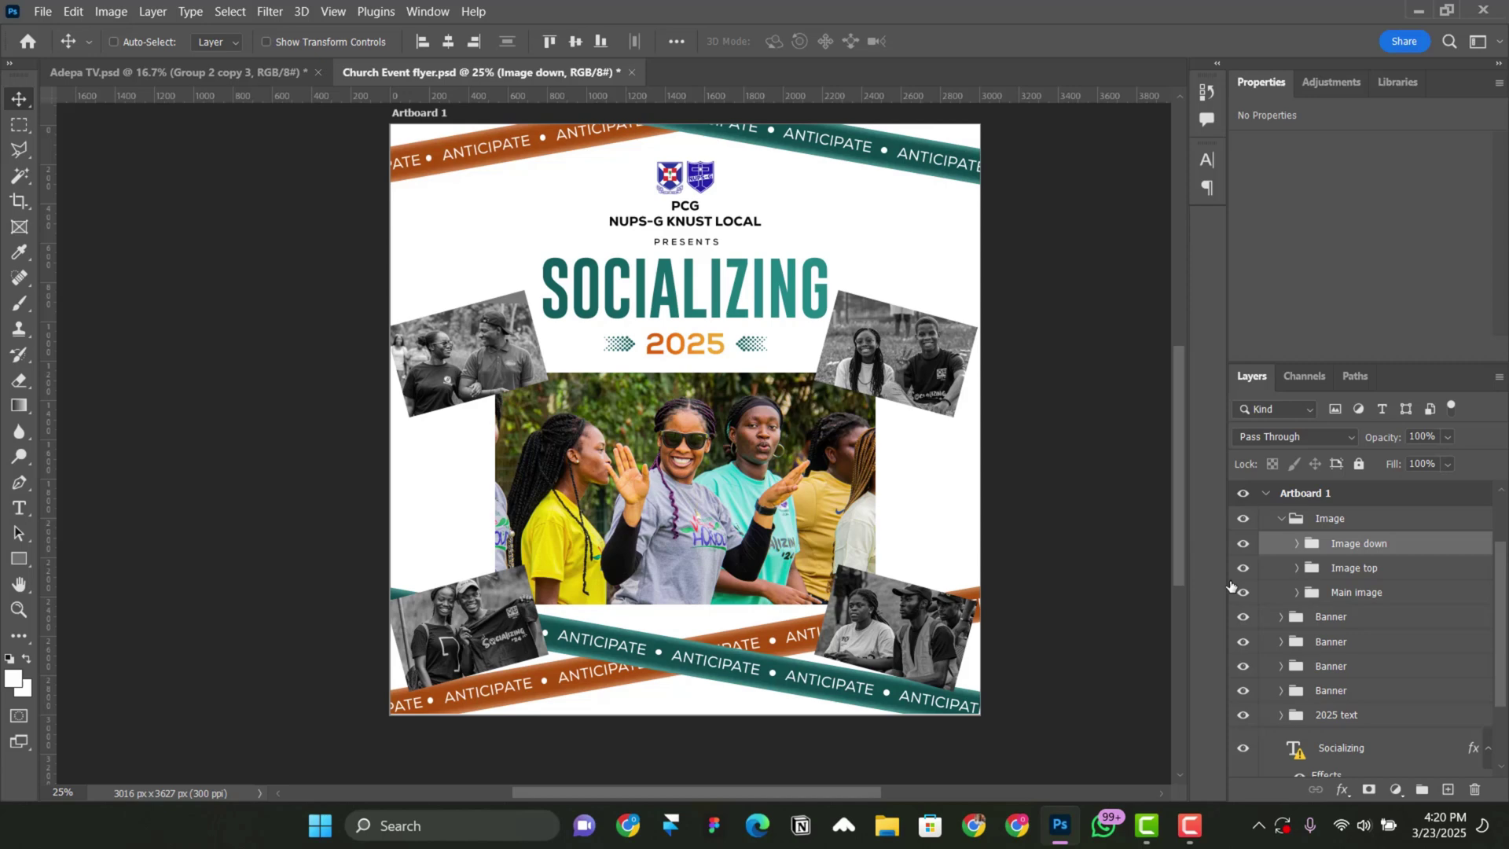
key("shift+Up")
key("shift+Up")
key("shift+Up")
key("shift+Up")
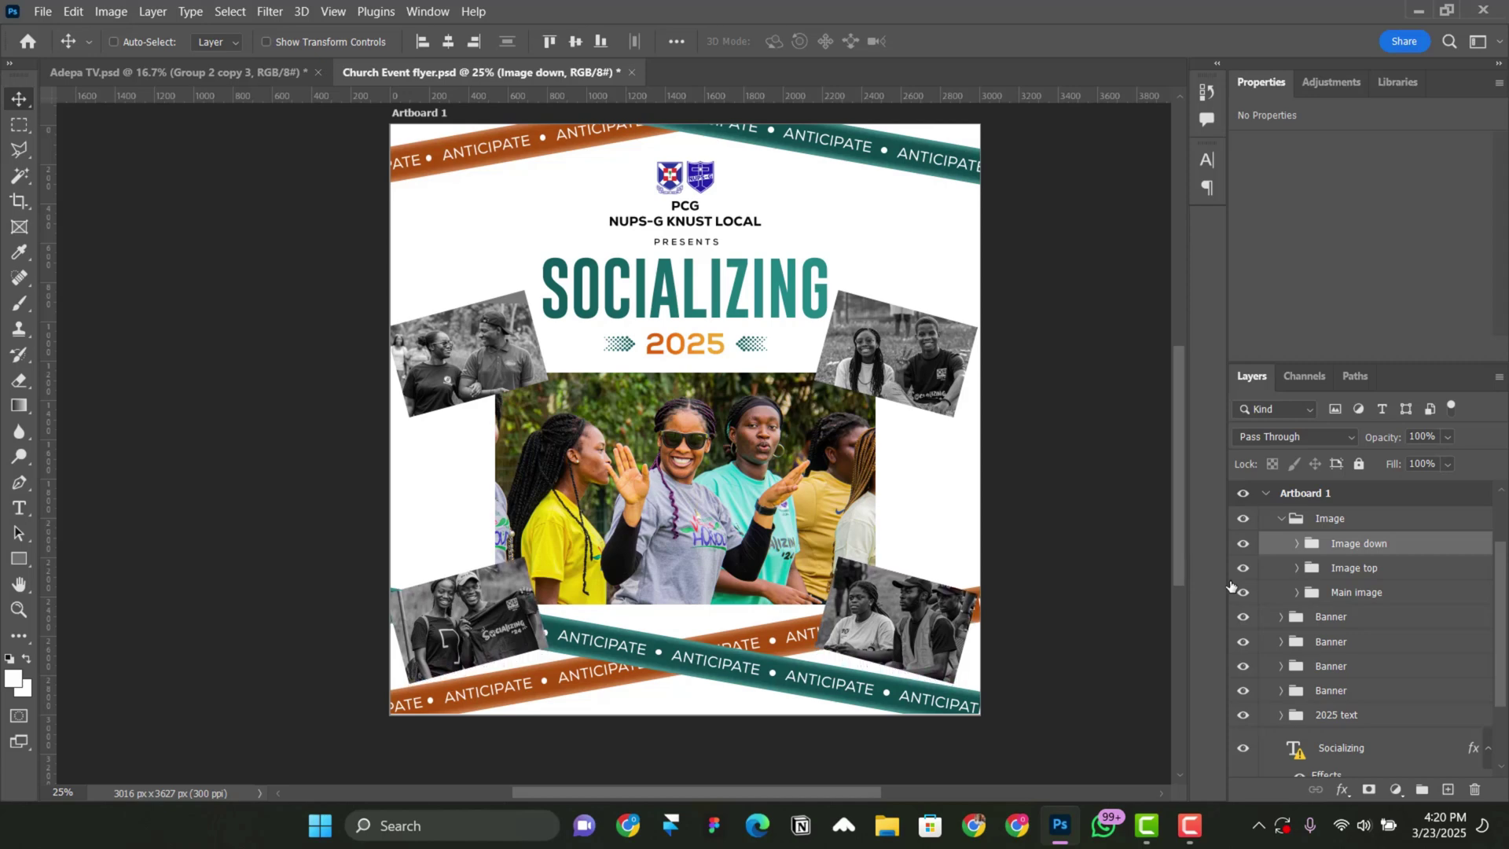
key("shift+Up")
key("shift+Up")
key("shift+Up")
key("shift+Up")
key("shift+Up")
key("shift+Up")
key("shift+Up")
key("shift+Up")
key("shift+Up")
key("shift+Up")
key("shift+Up")
key("shift+Up")
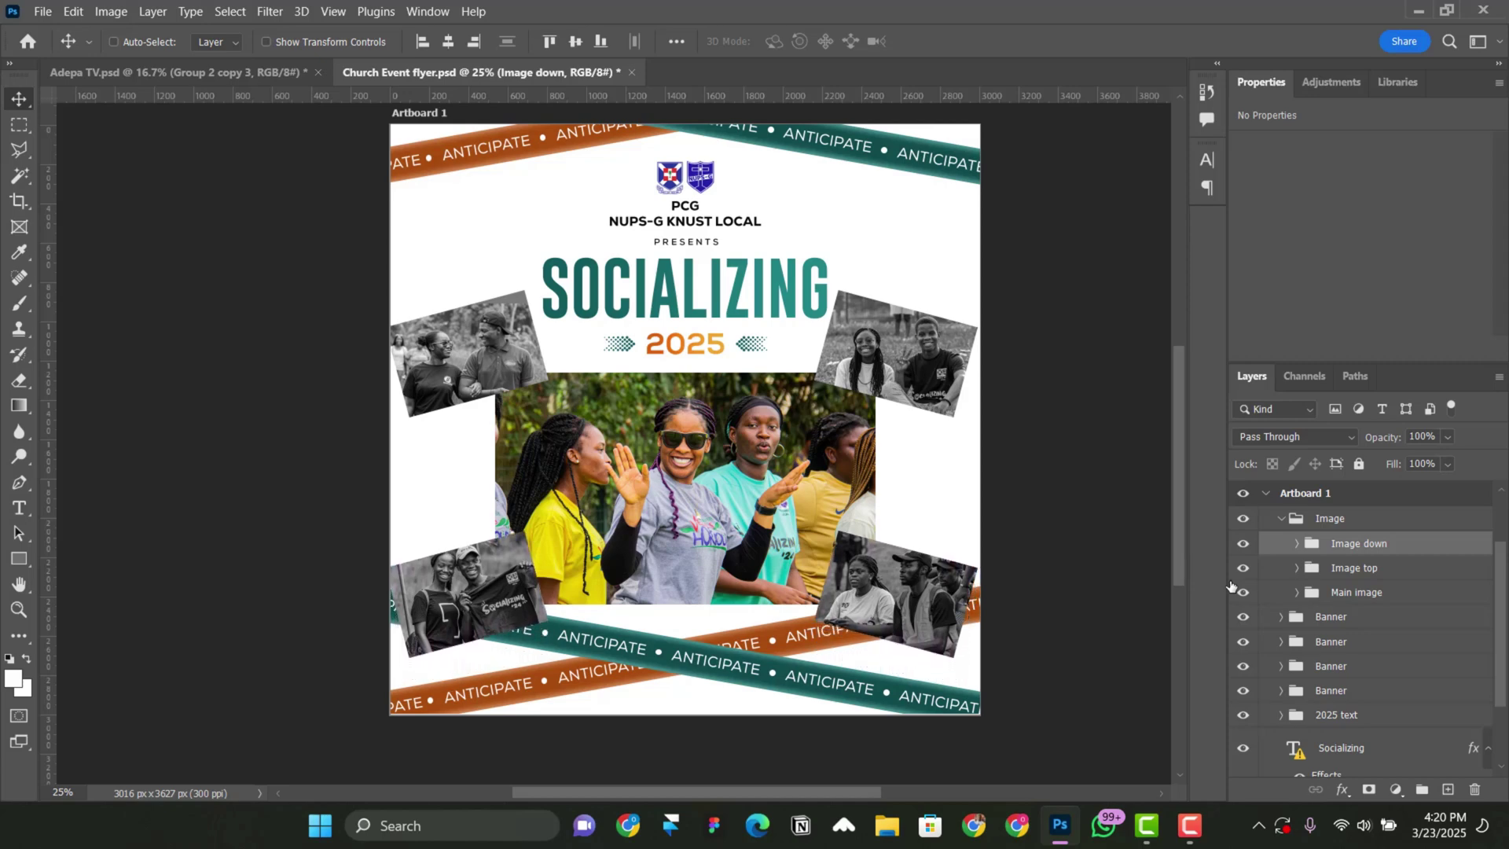
left_click(1398, 576)
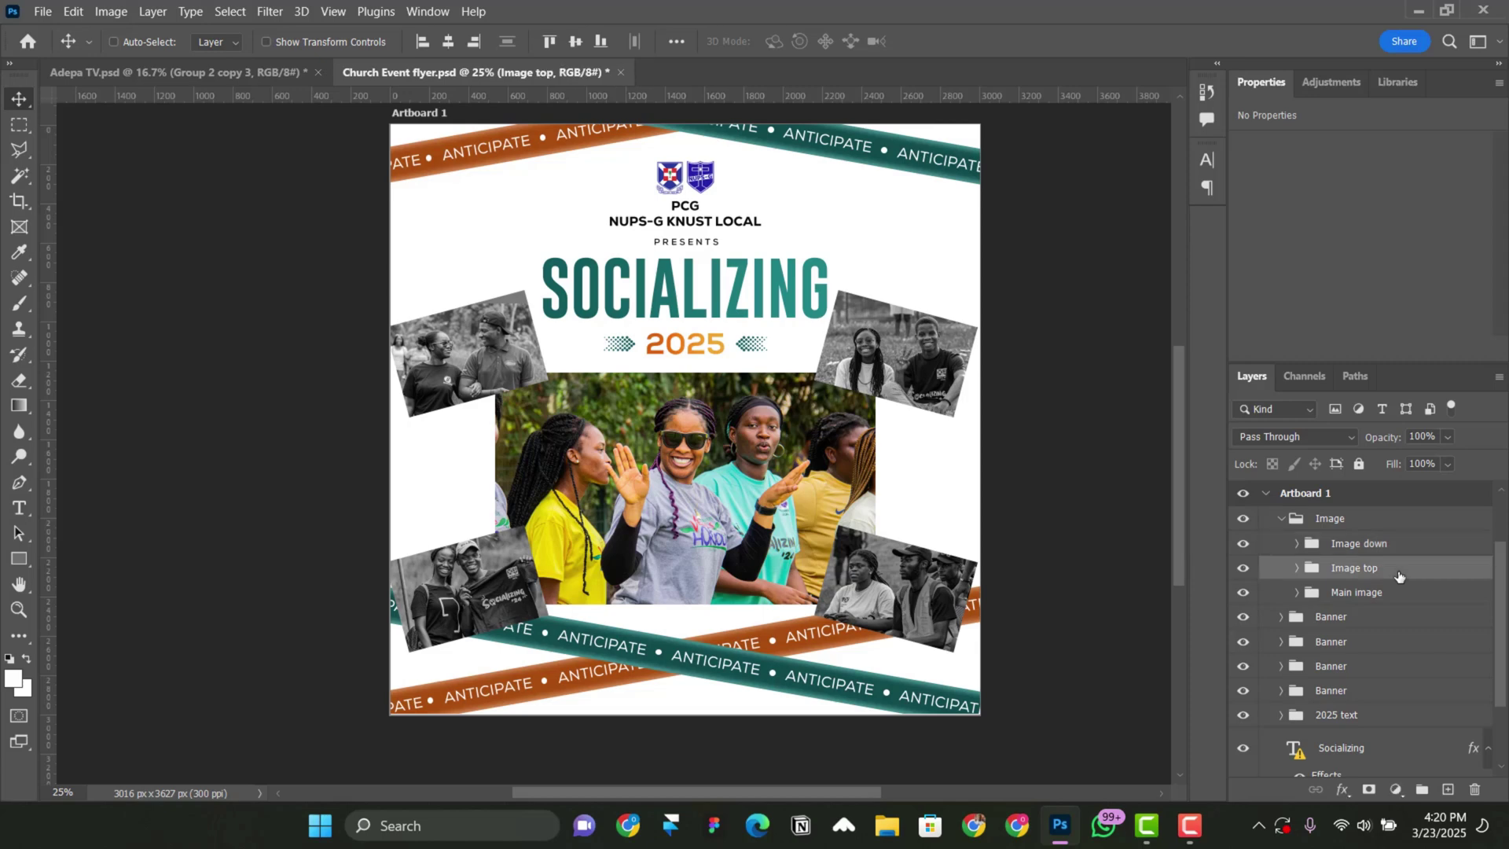
key("shift+Down")
key("shift+Down")
key("shift+Down")
key("shift+Down")
key("shift+Down")
key("shift+Down")
key("shift+Down")
key("shift+Down")
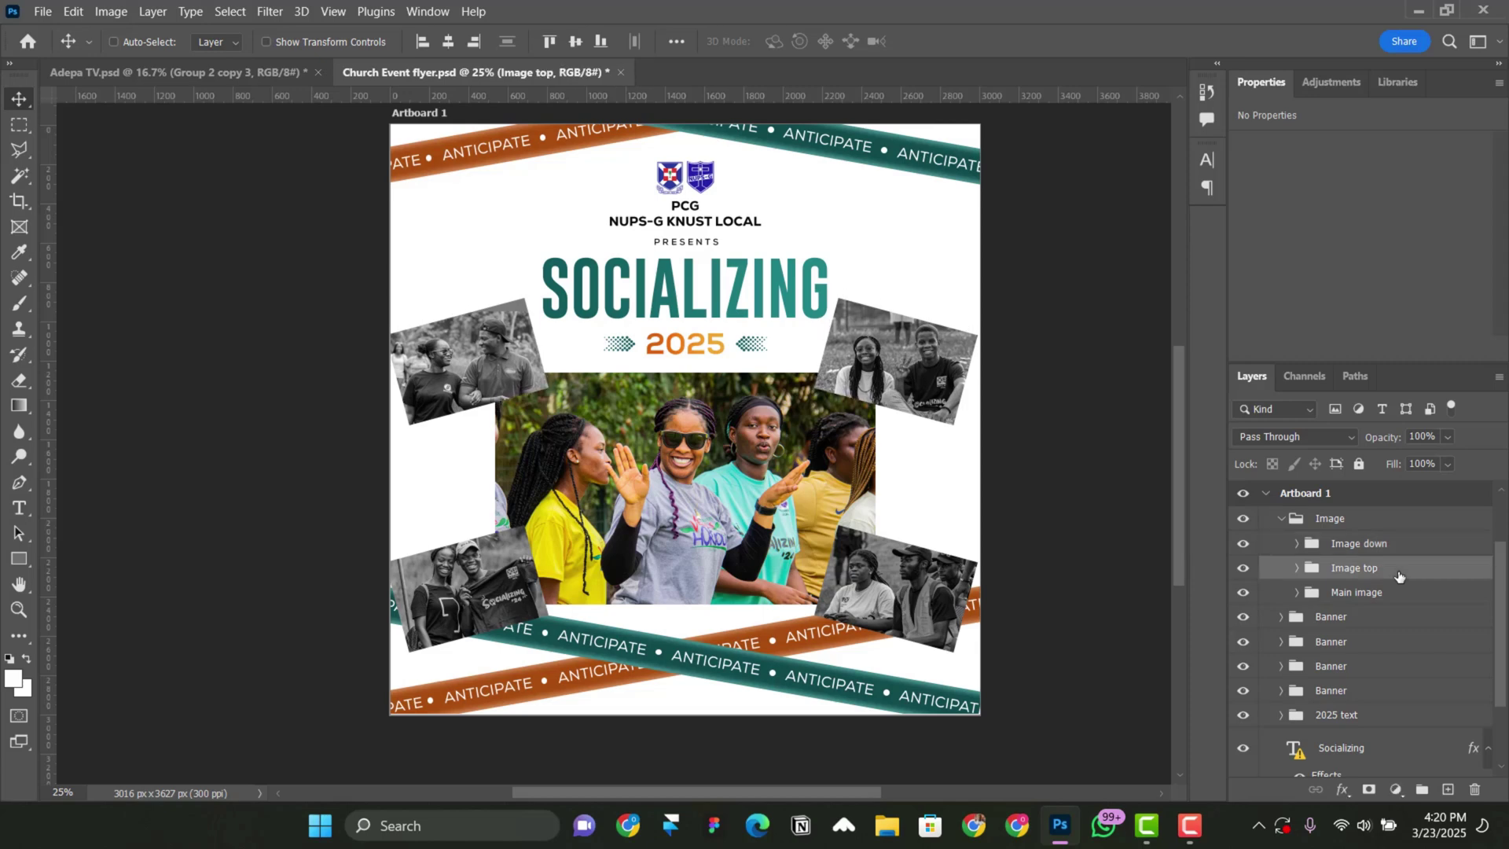
key("shift+Down")
Step: Scale both corner photo groups down to about 96% toward the main photo
left_click(1394, 550, "ctrl")
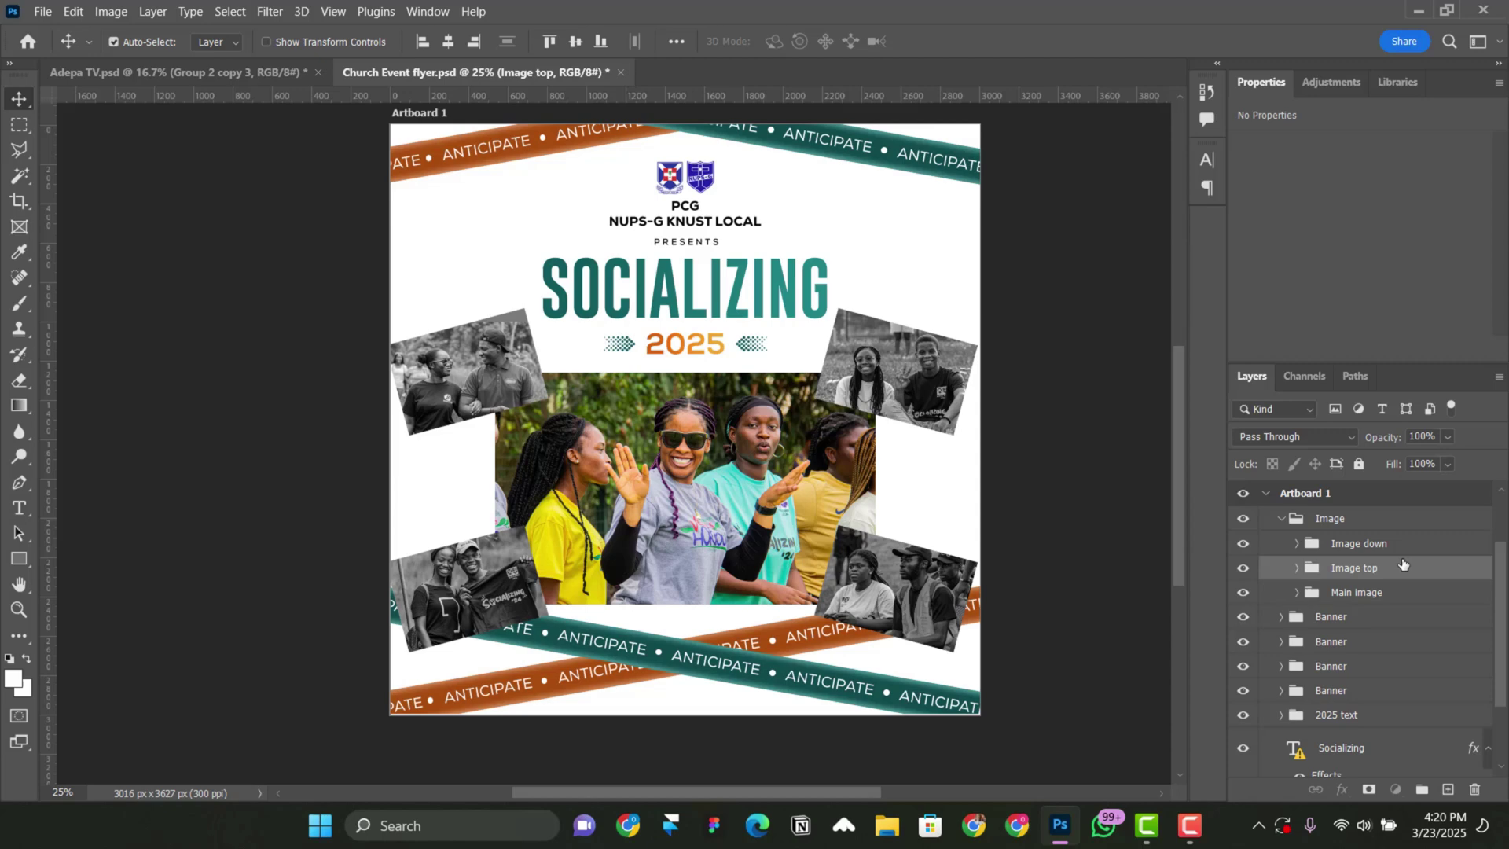
key("ctrl+t")
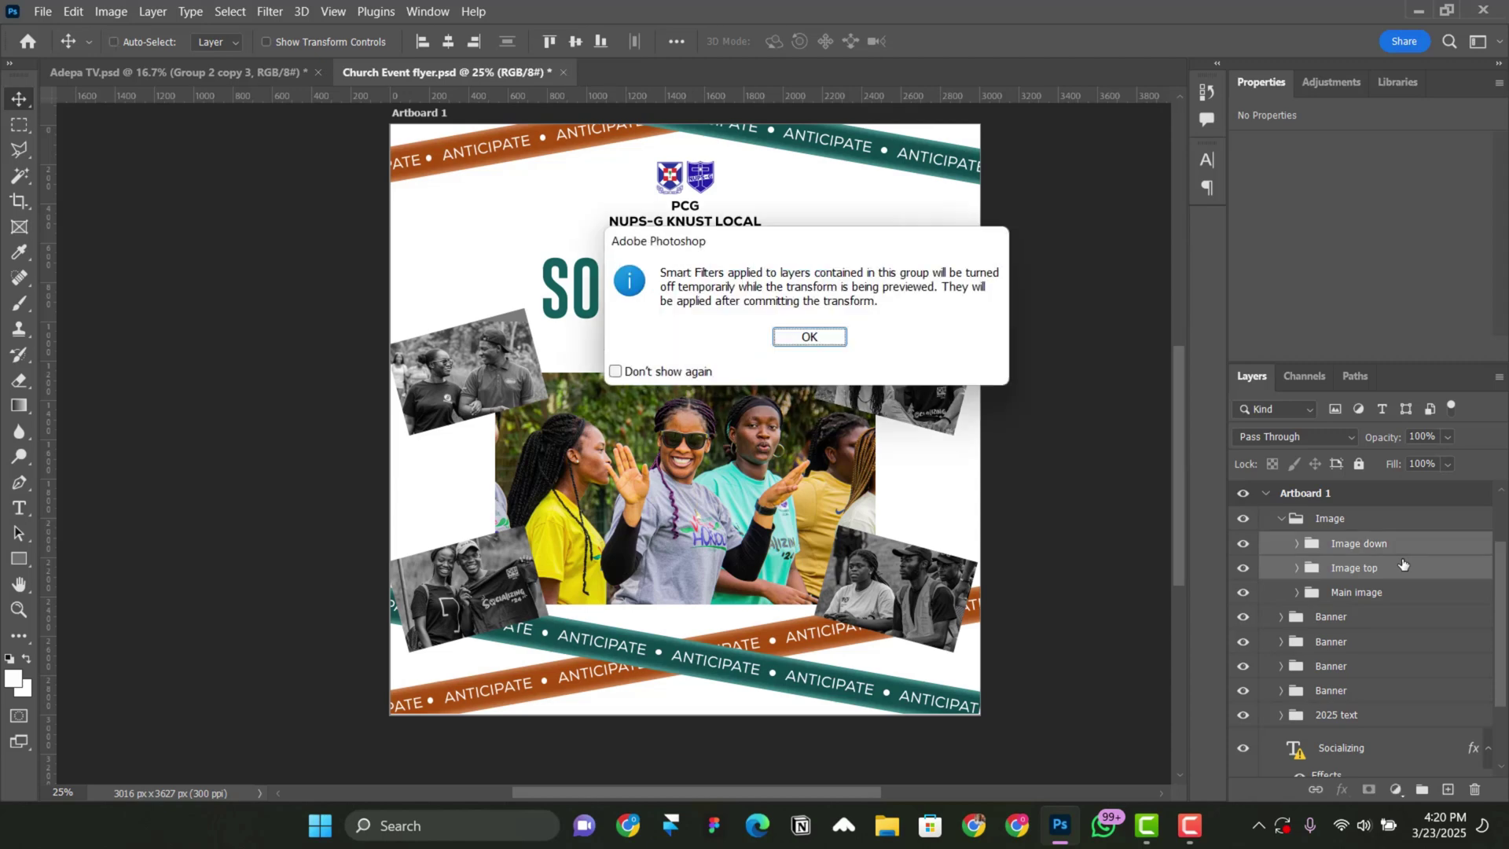
left_click(797, 346)
left_click_drag(1045, 746, 1061, 719)
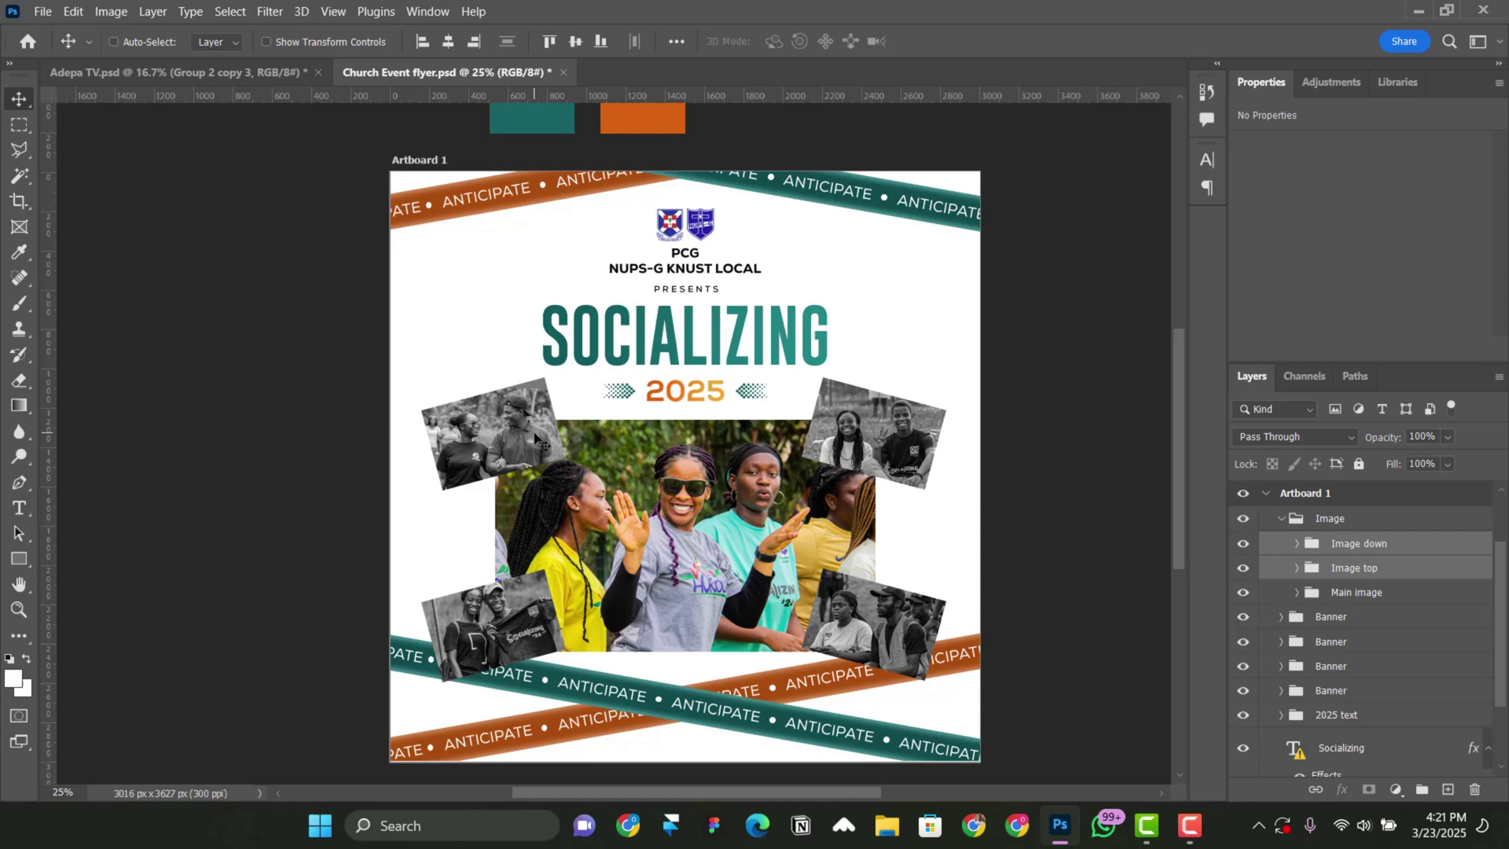
Step: Add a Curves adjustment above Black & White 1 on the IMG_1374 photo
right_click(482, 428)
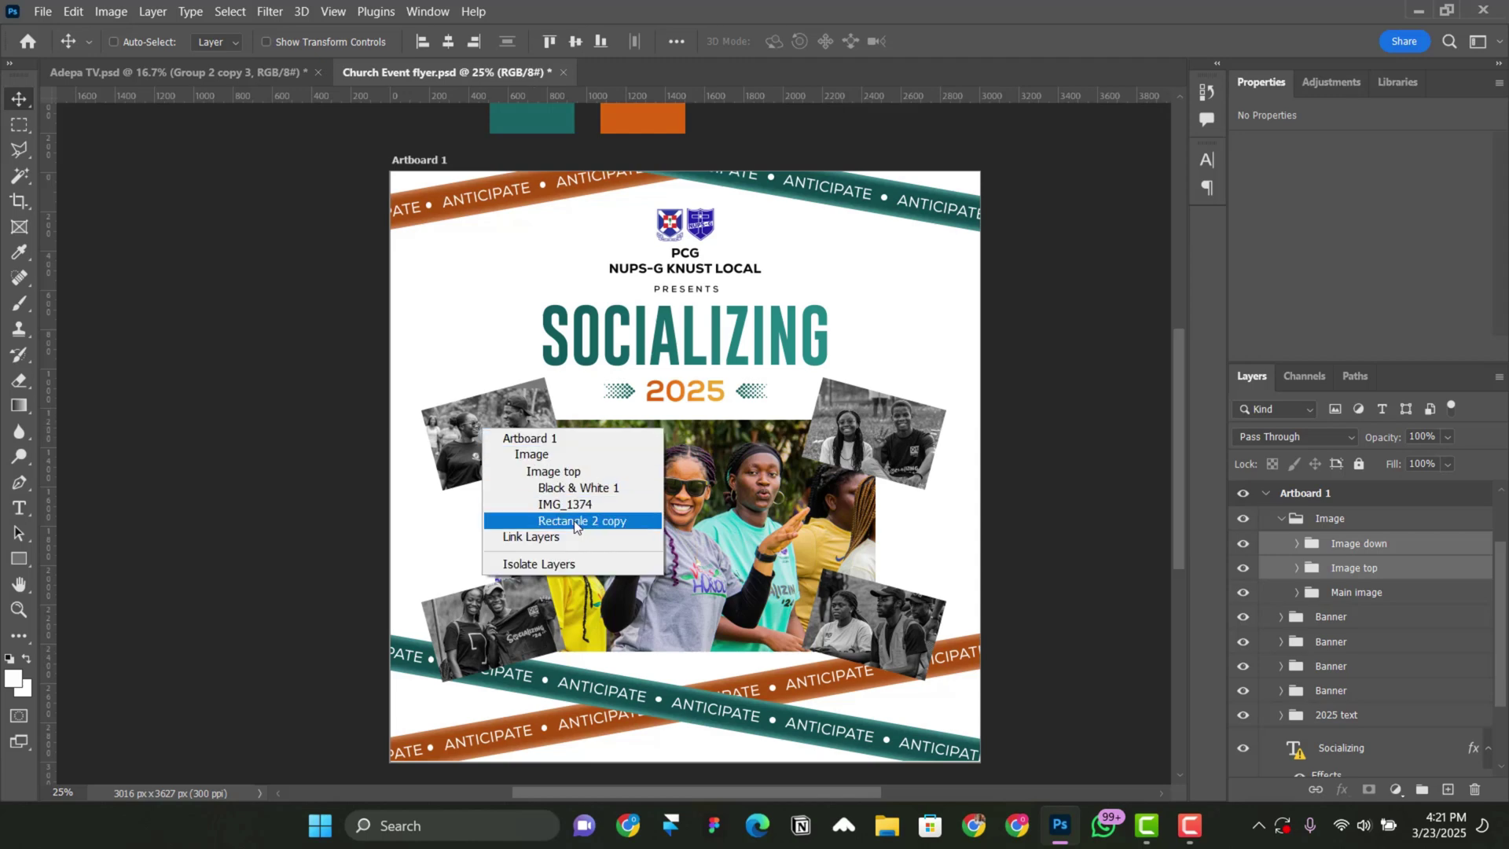
left_click(564, 504)
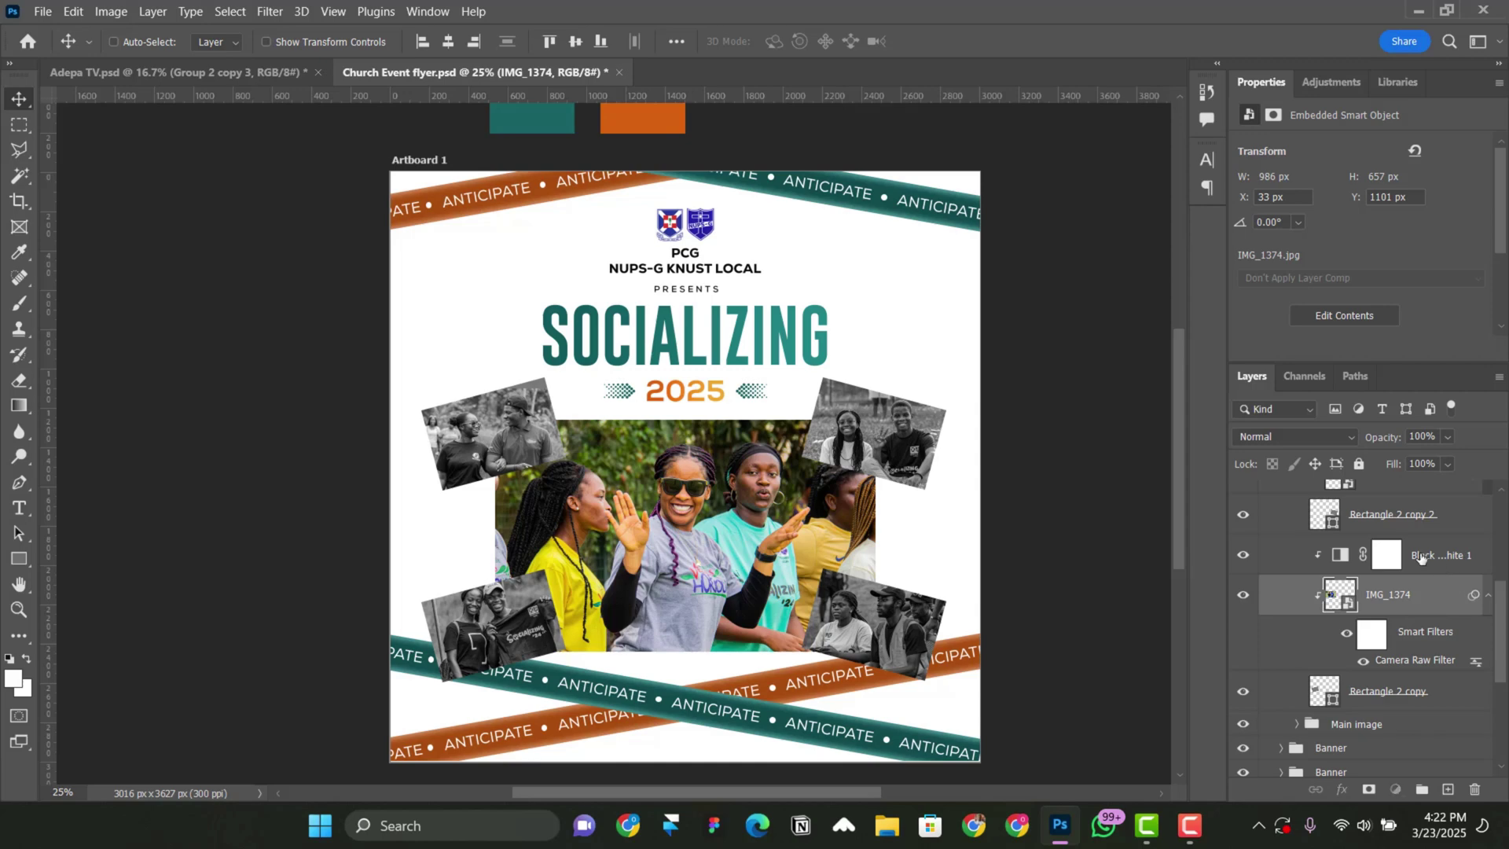
left_click(1421, 558)
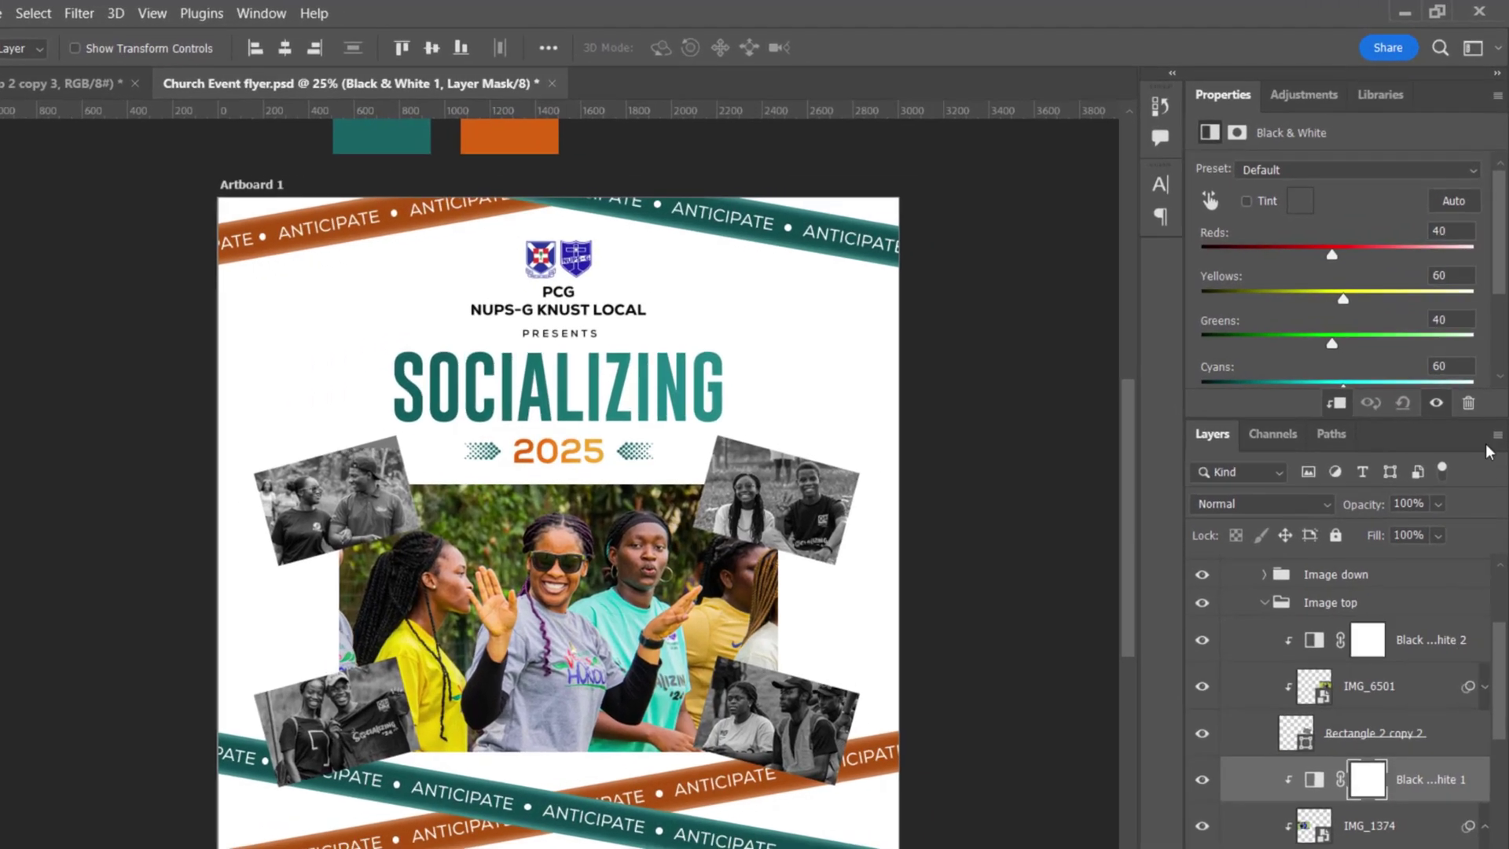
left_click(1303, 94)
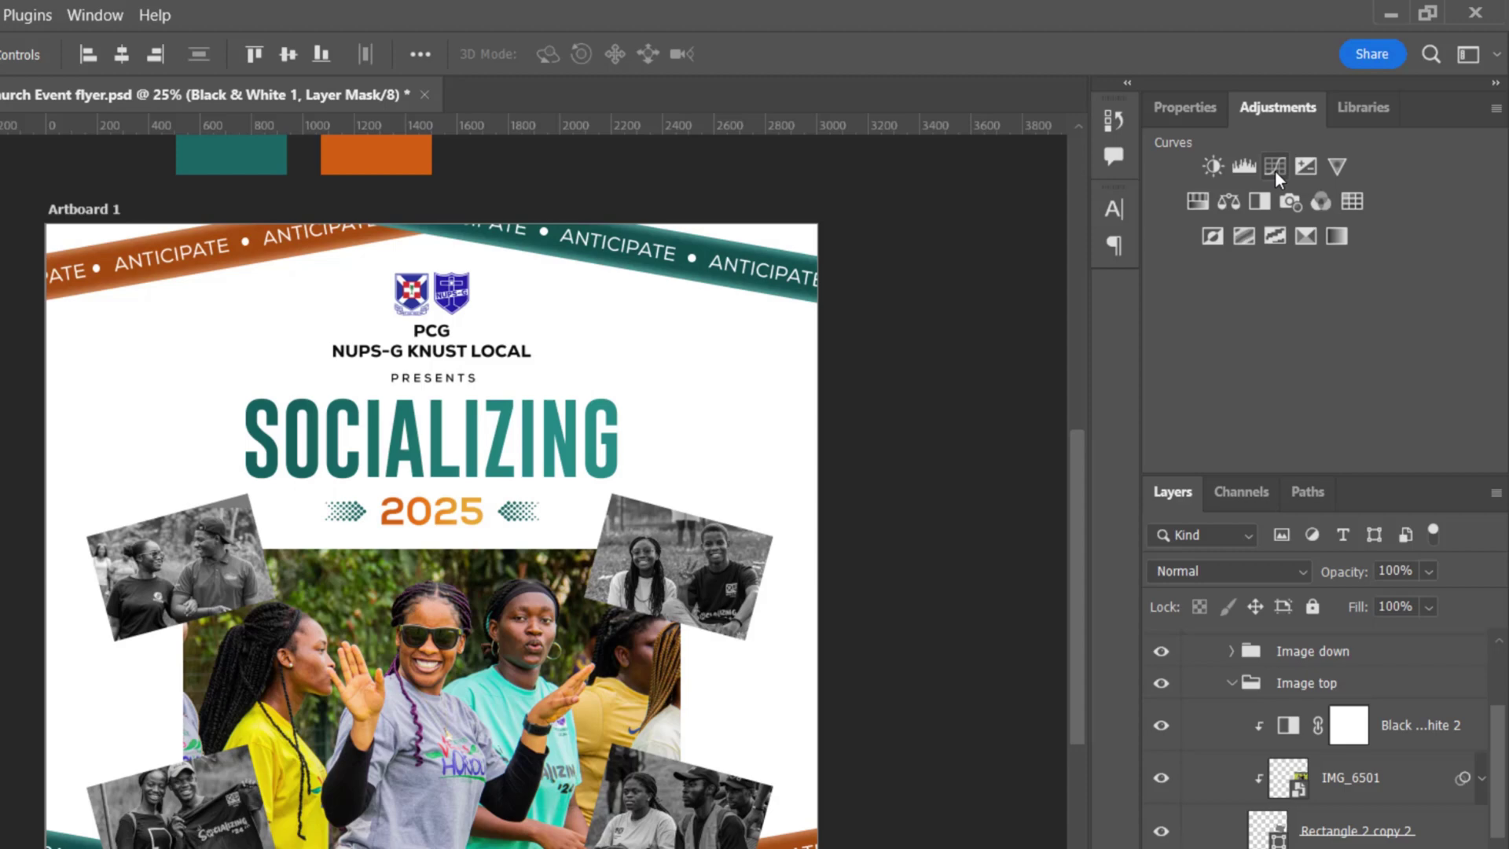
left_click(1274, 170)
scroll(1368, 336, "down", 1)
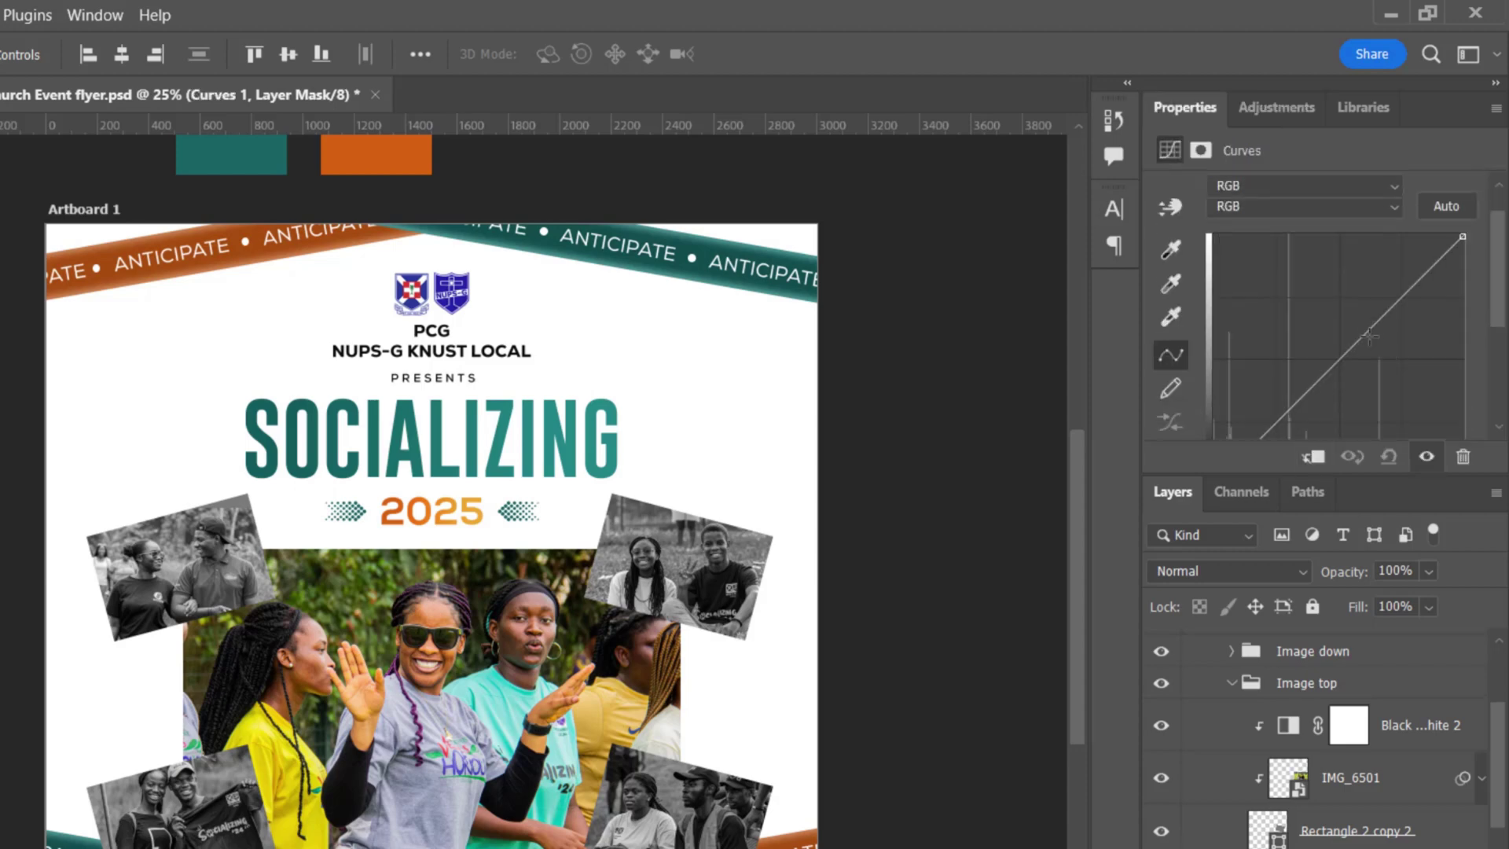
scroll(1368, 336, "down", 1)
left_click_drag(1388, 294, 1381, 263)
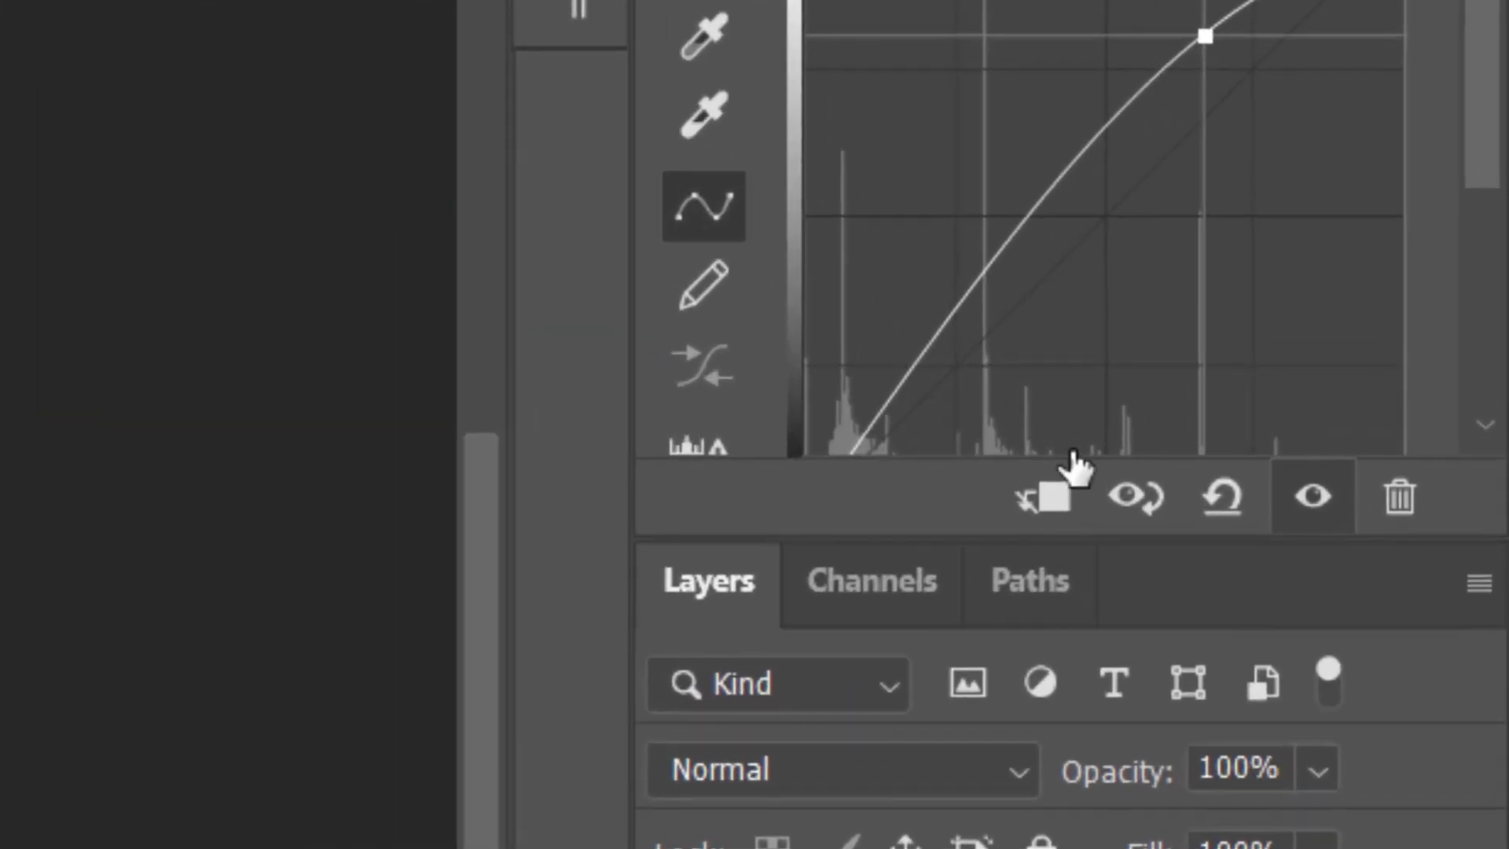
Step: Clip Curves 1 to the photo and pull its lower point down to darken
left_click(1057, 497)
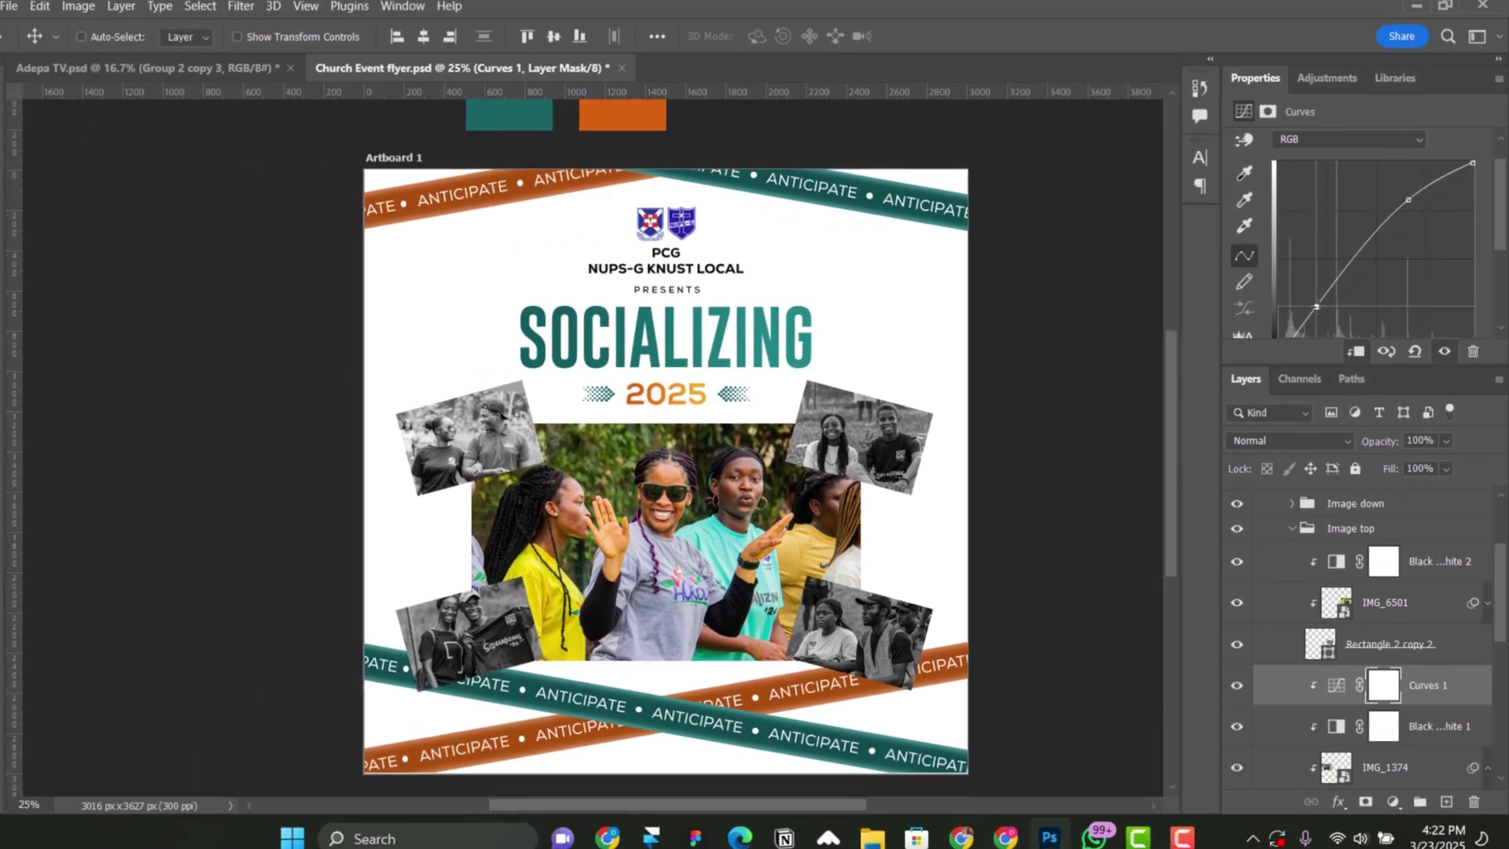
left_click_drag(1225, 308, 1244, 323)
left_click_drag(1329, 306, 1317, 316)
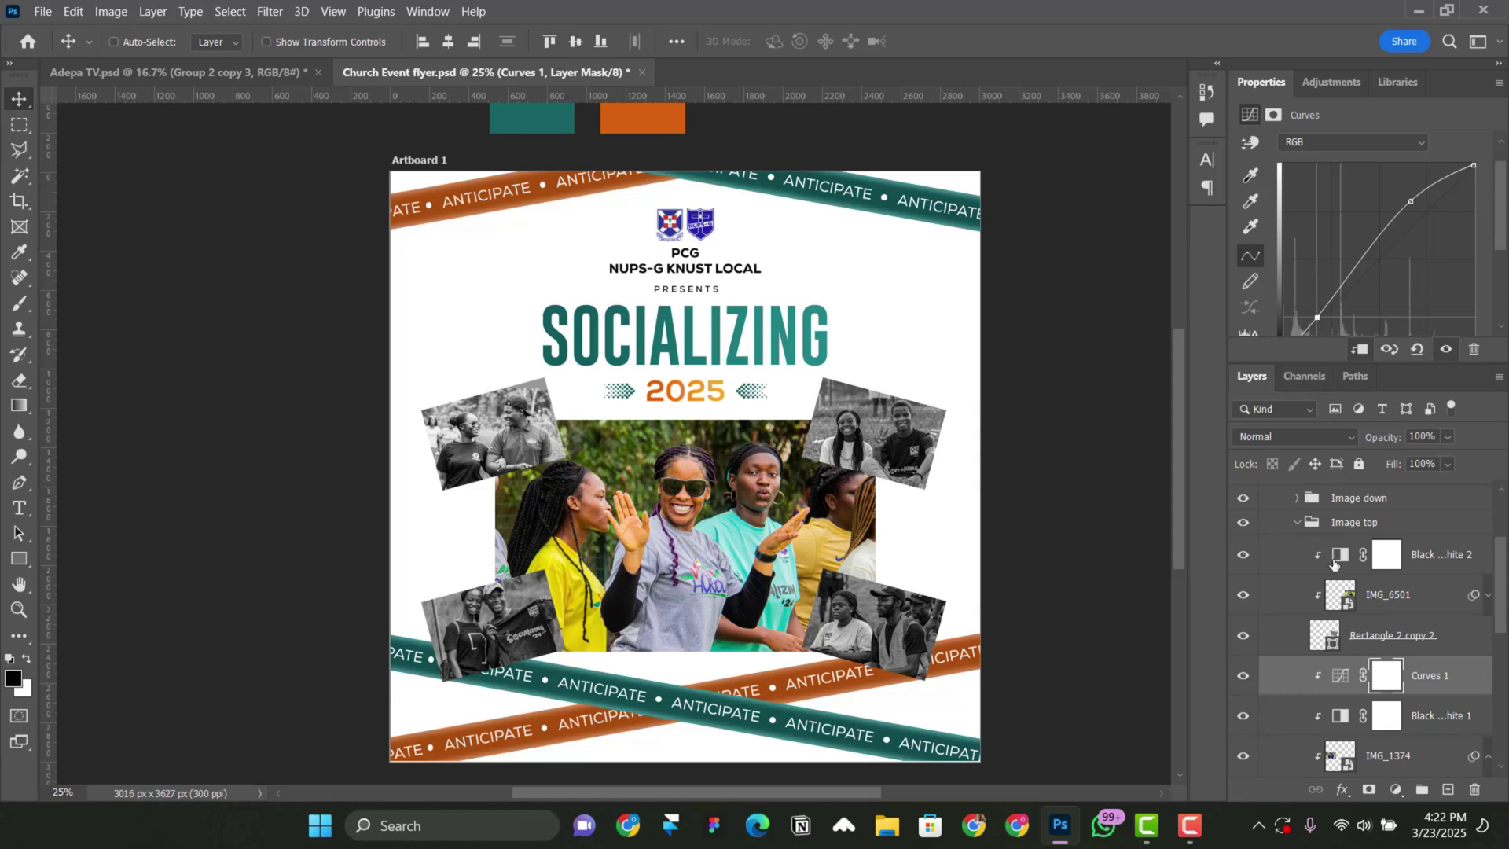
scroll(1398, 616, "down", 2)
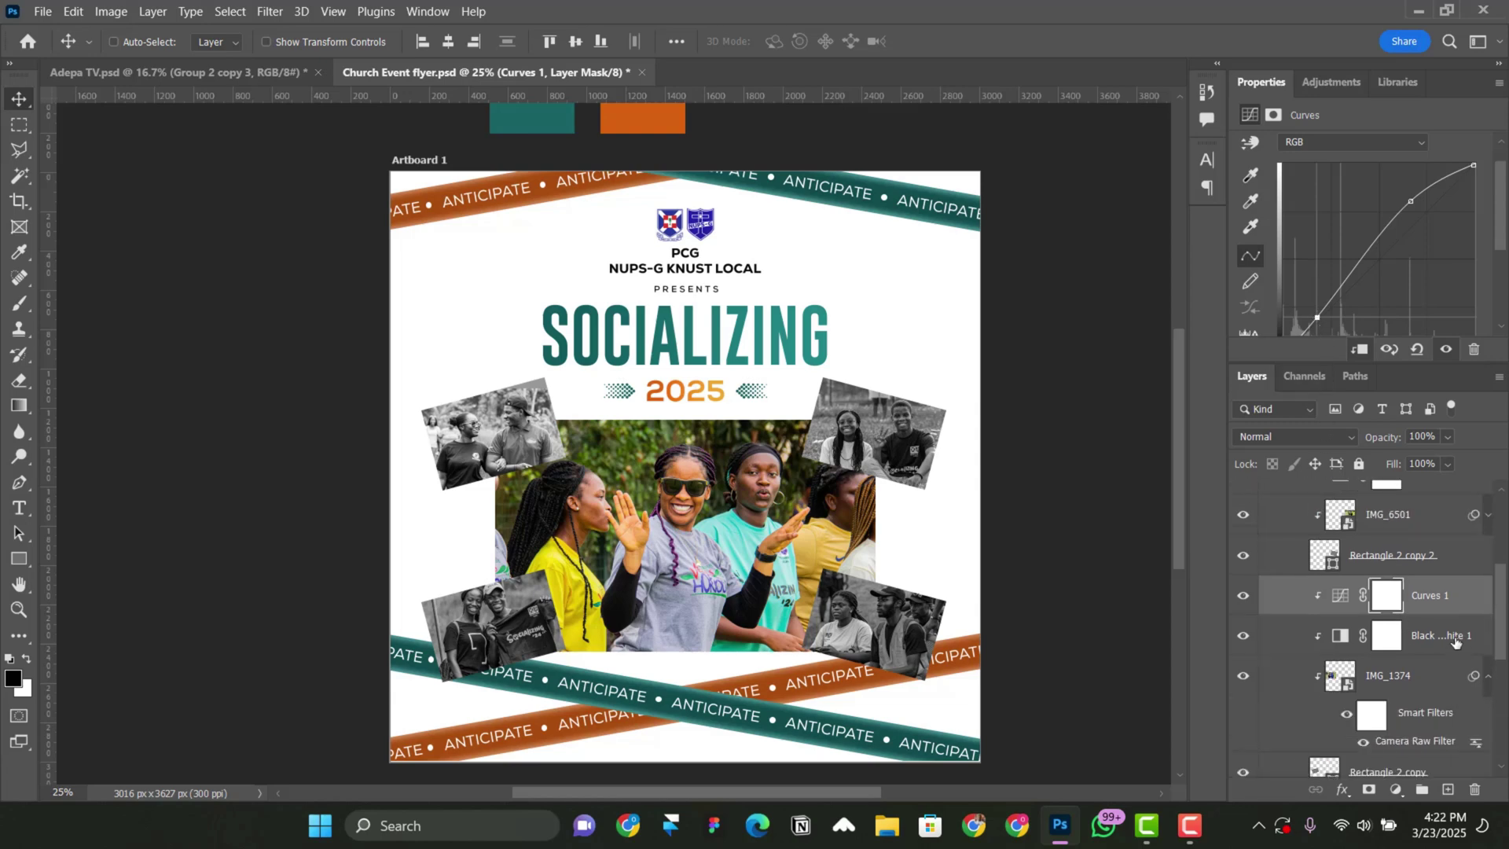
scroll(1436, 621, "up", 2)
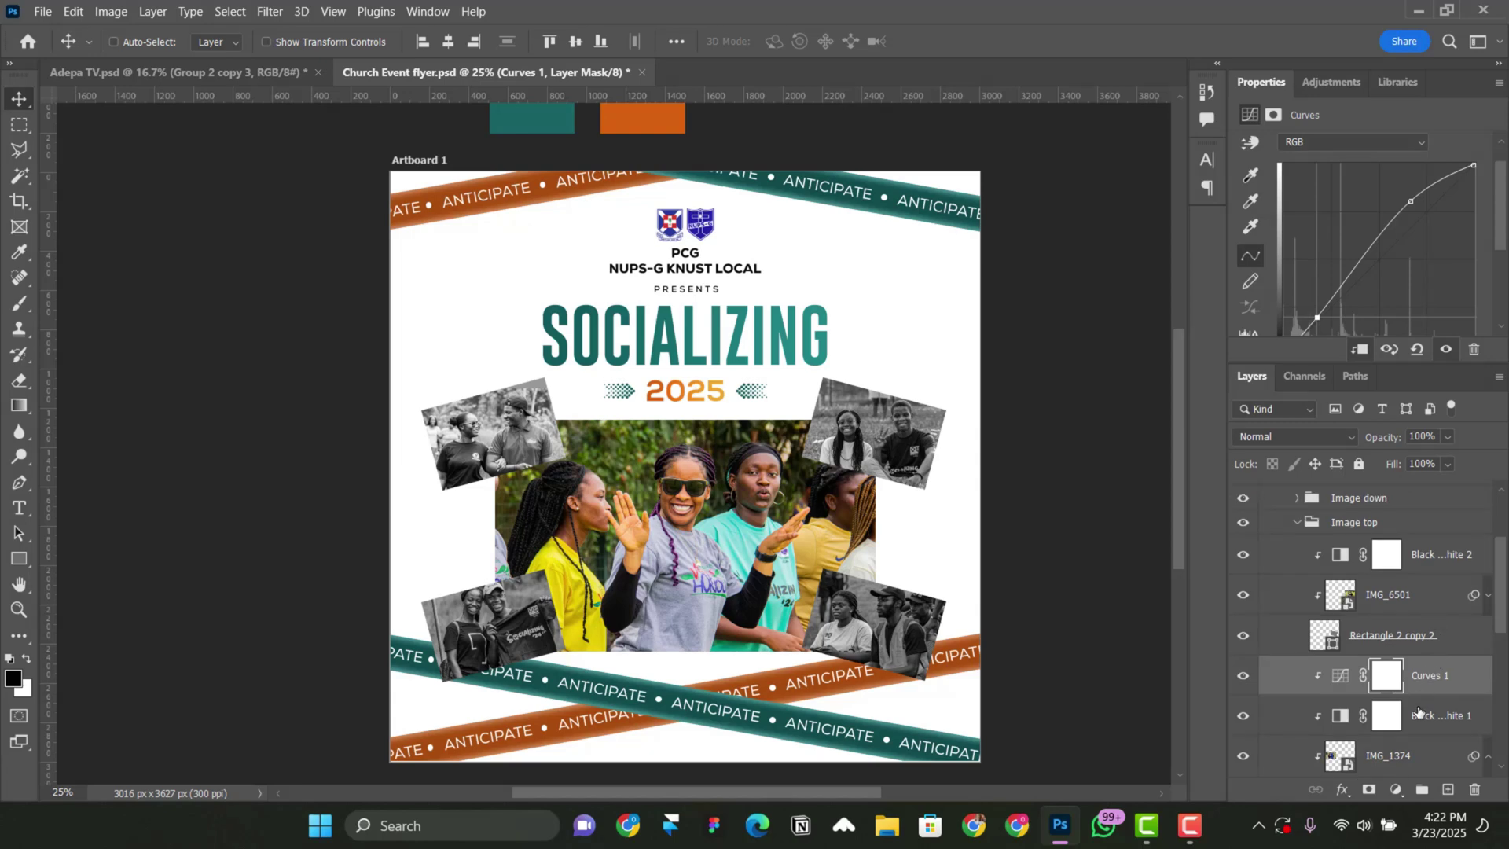
Step: Duplicate Curves 1, move the copy above another photo, and clip it
key("ctrl+j")
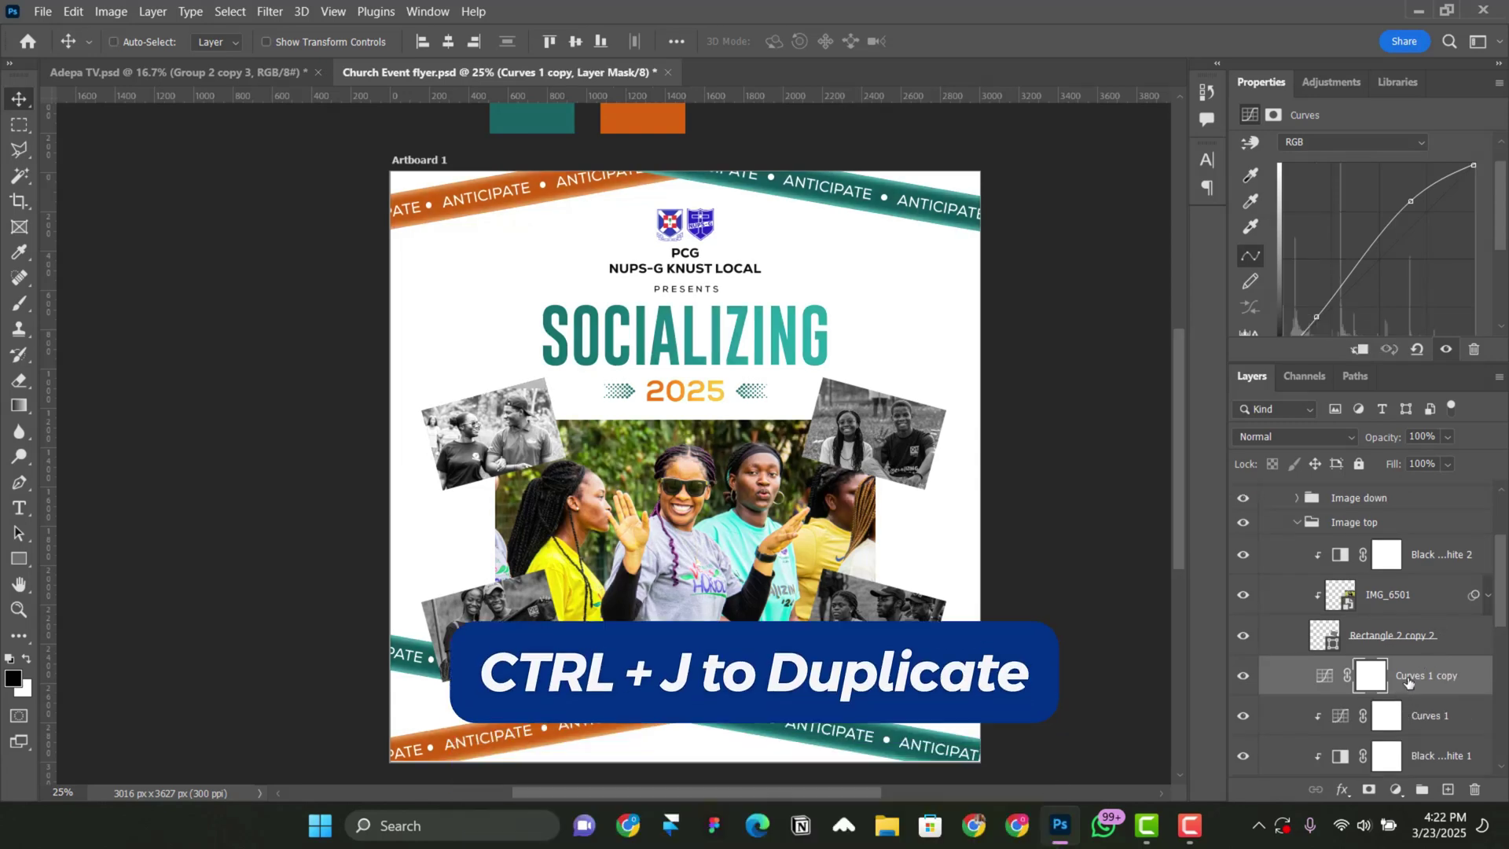
left_click_drag(1407, 681, 1403, 542)
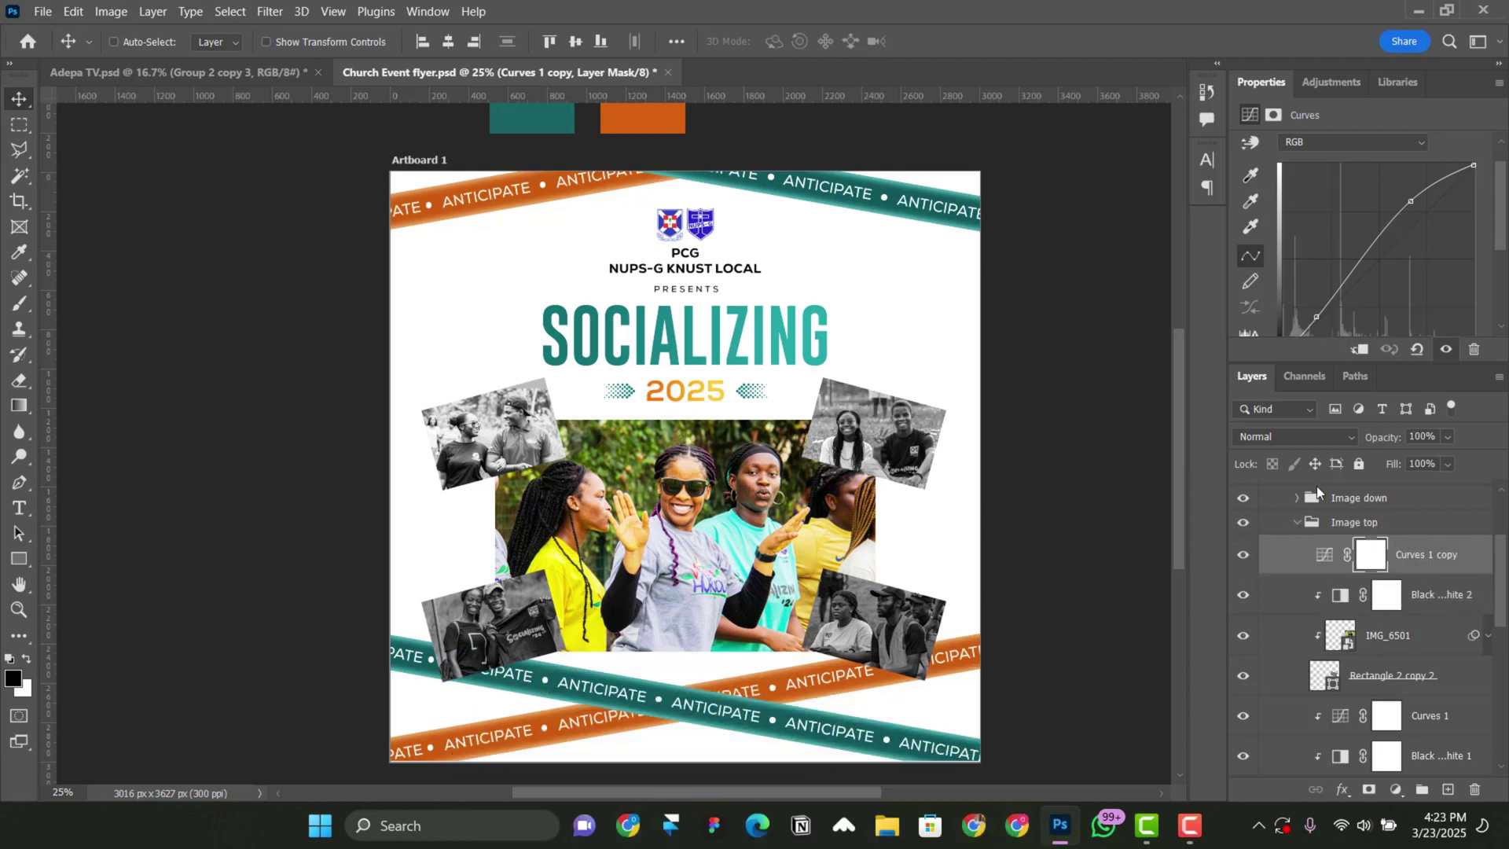
key("ctrl+alt+g")
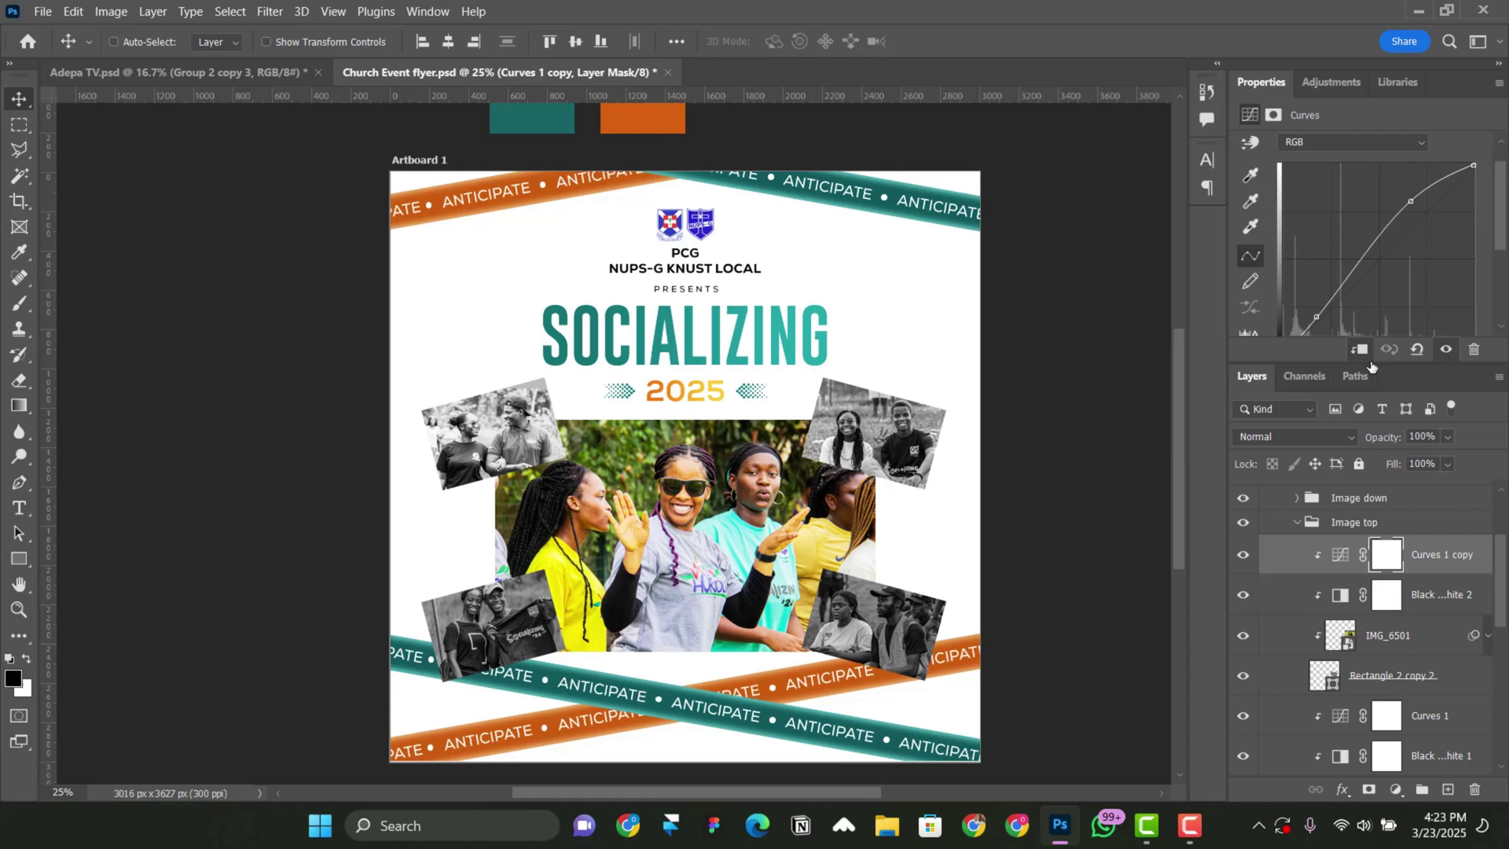
scroll(1412, 585, "down", 1)
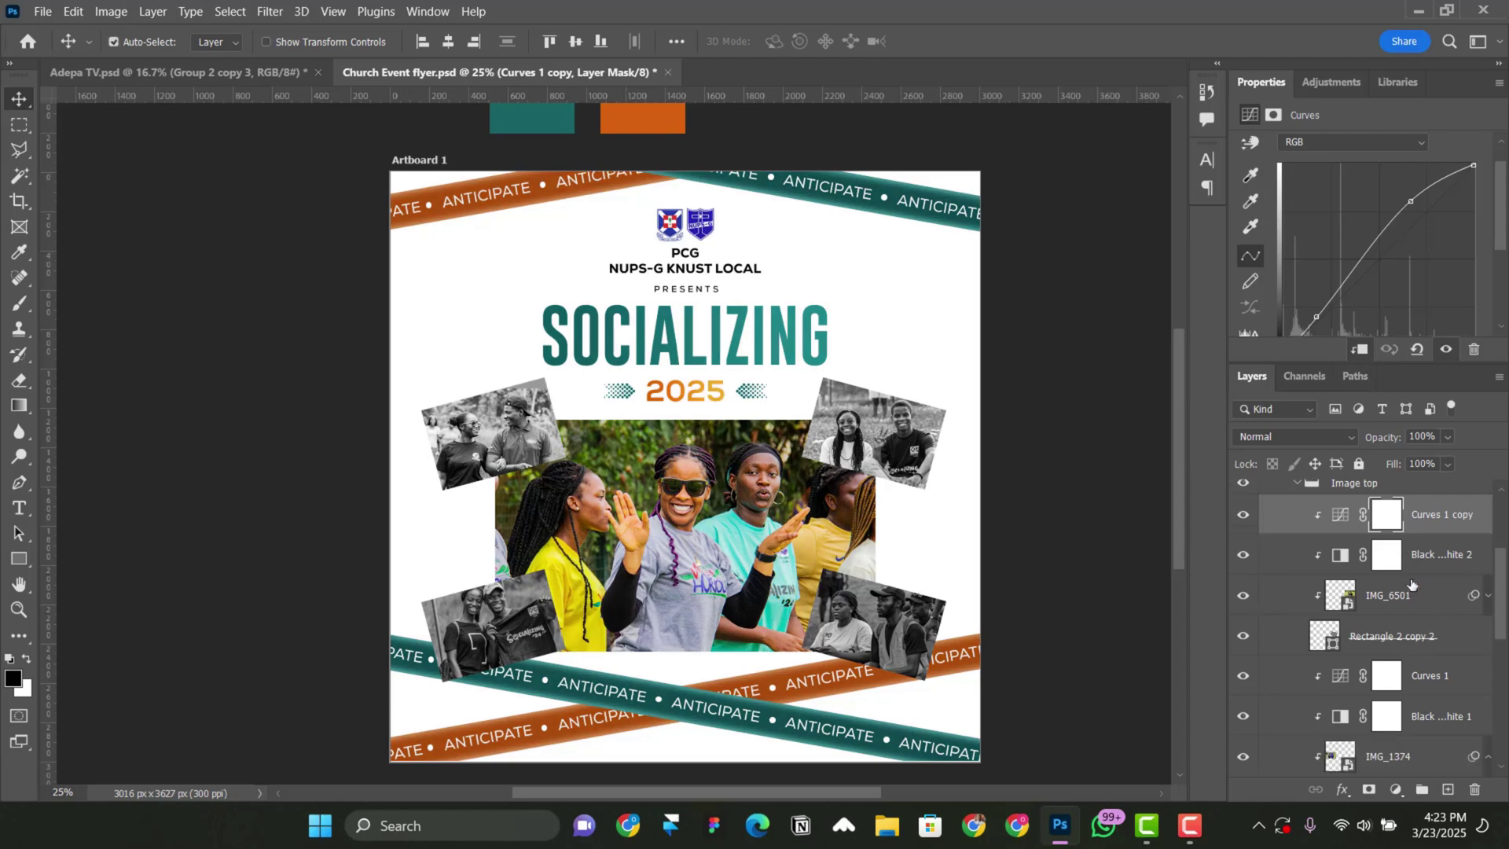
Step: Make Curves 1 copy 2, move it into the expanded Image down group, and clip it
key("ctrl+j")
scroll(1413, 547, "up", 2)
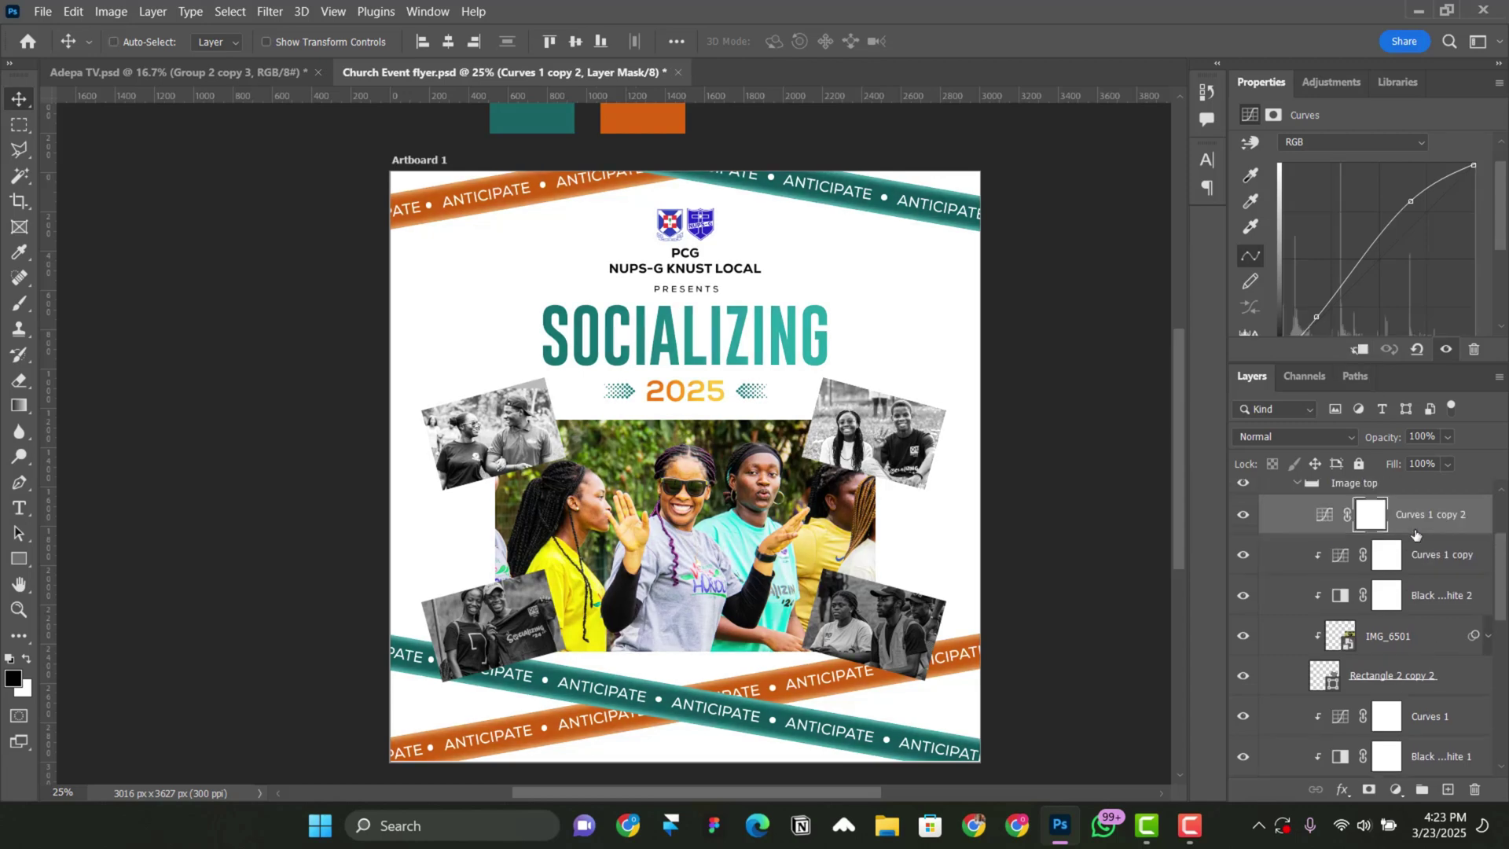
left_click(1348, 544)
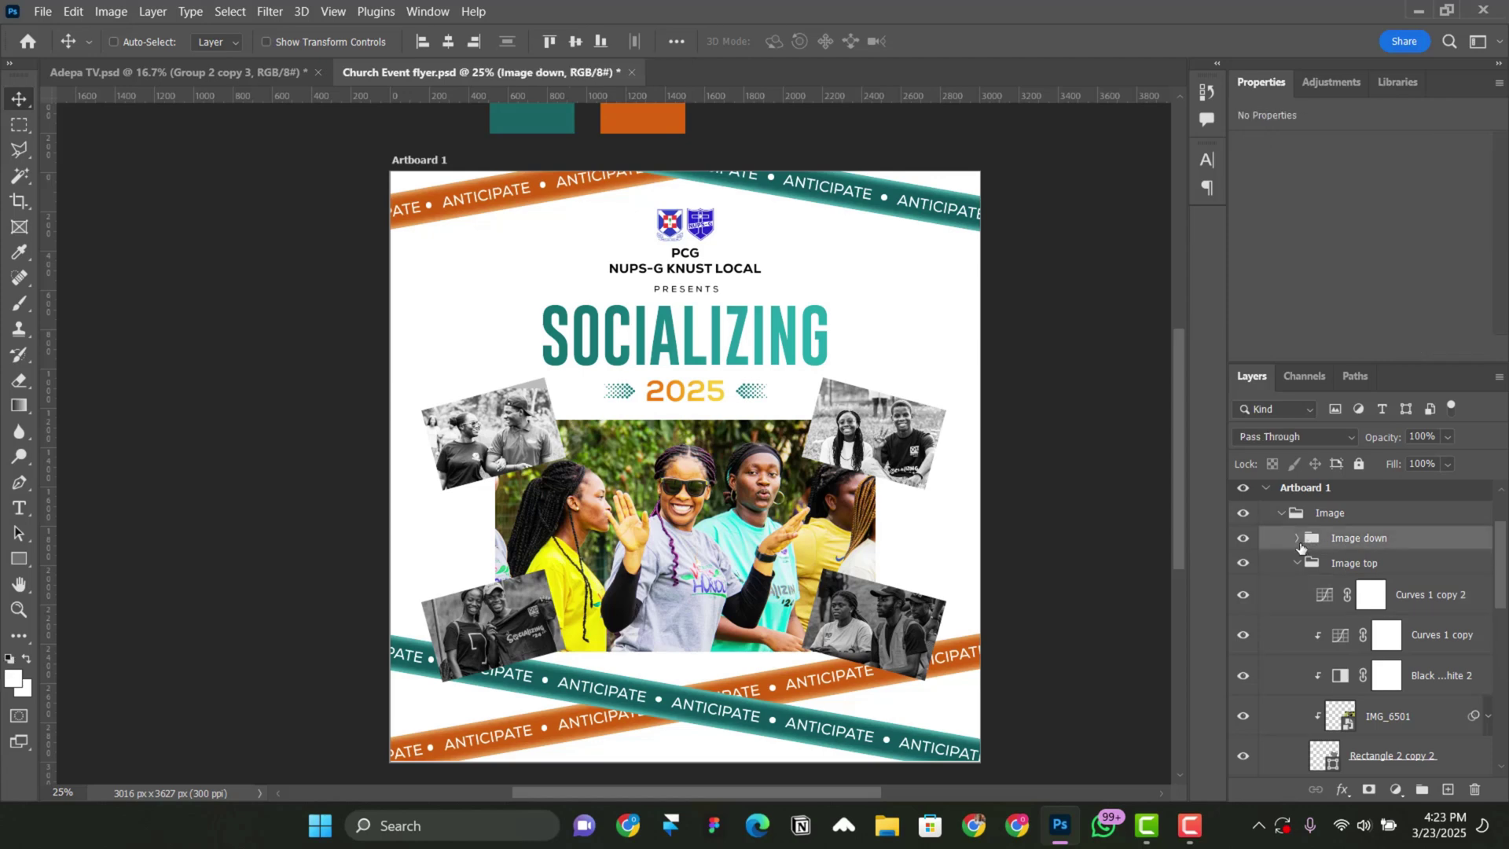
left_click(1296, 537)
scroll(1362, 595, "down", 5)
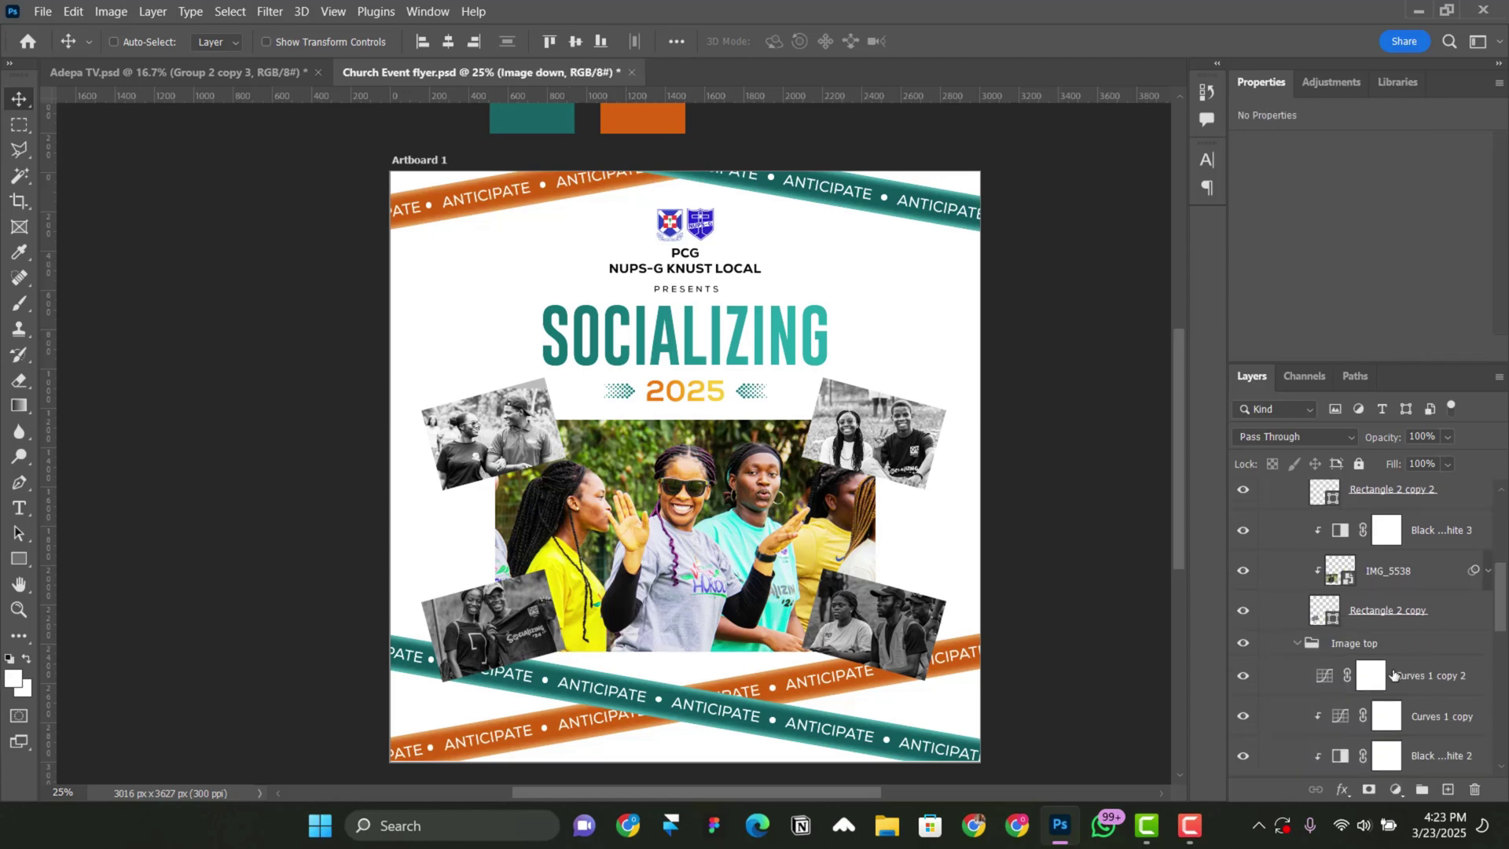
scroll(1412, 621, "up", 1)
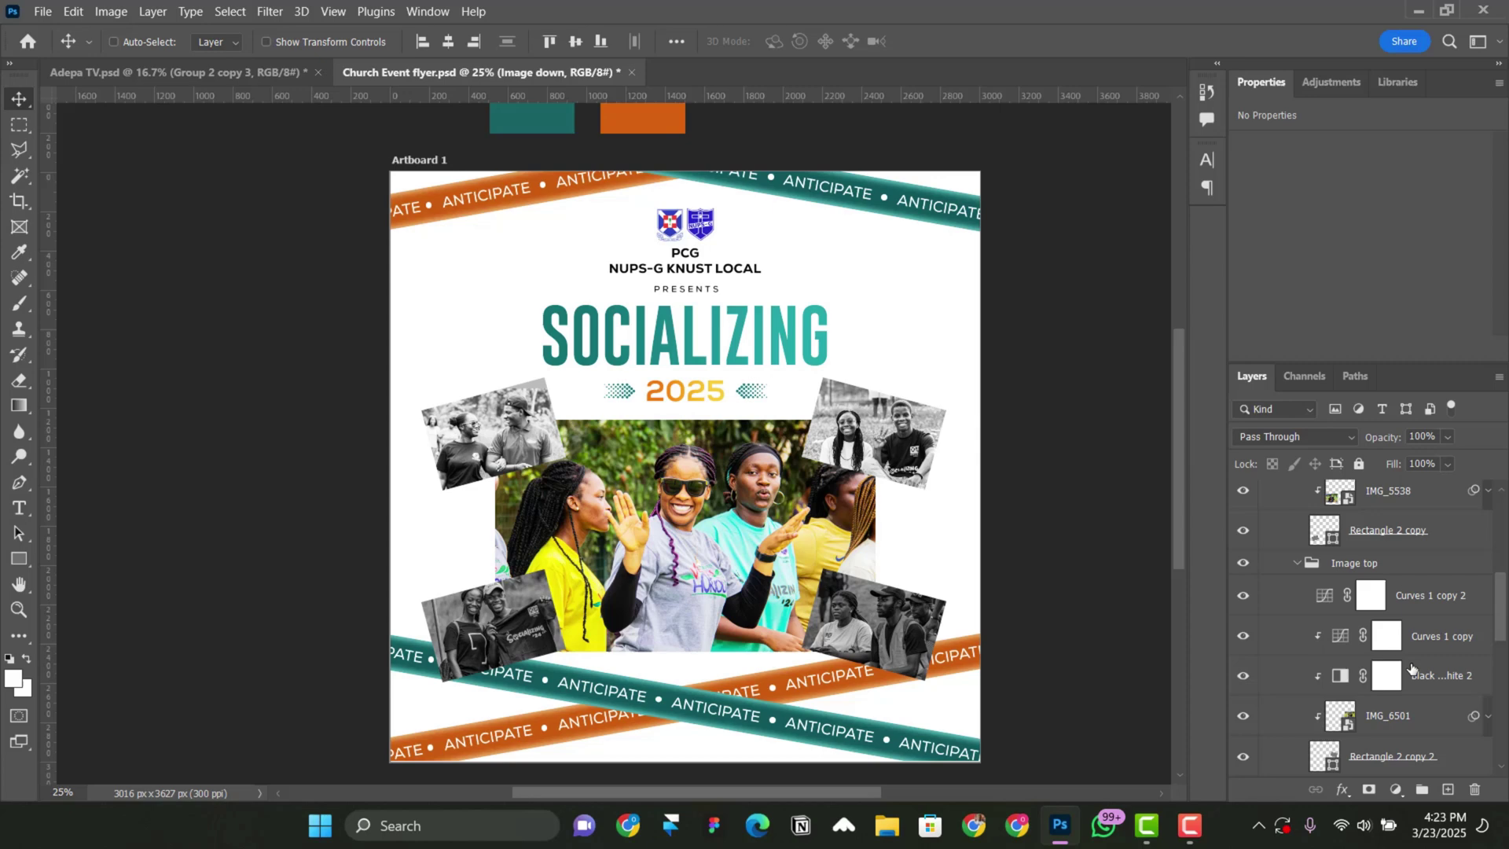
scroll(1410, 658, "up", 1)
left_click_drag(1406, 638, 1370, 530)
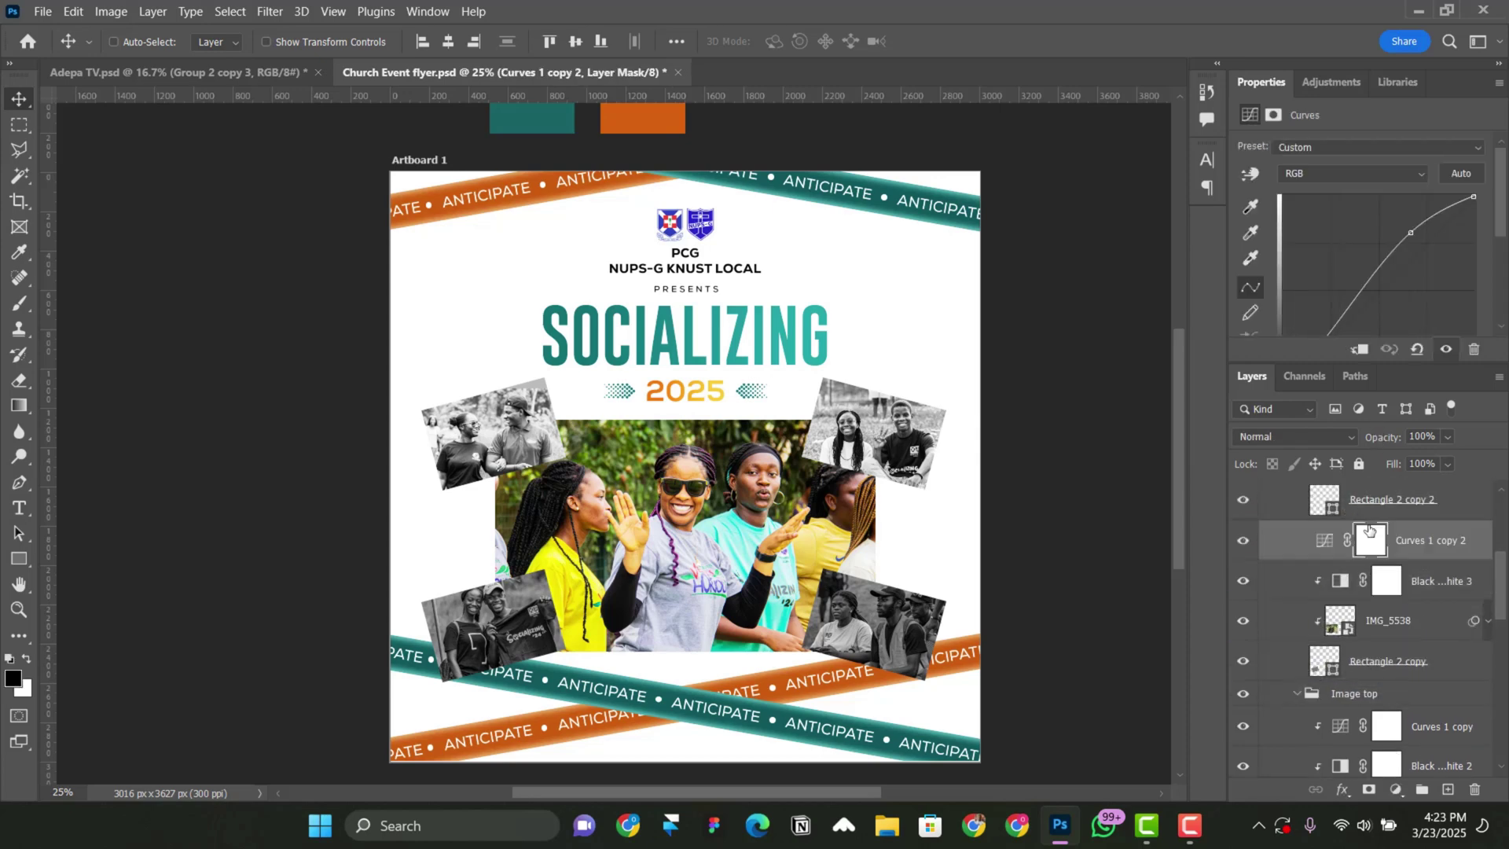
left_click(1358, 349)
Step: Add Curves 1 copy 3 above IMG_6651's adjustments, clip it, and zoom out
scroll(1379, 621, "up", 3)
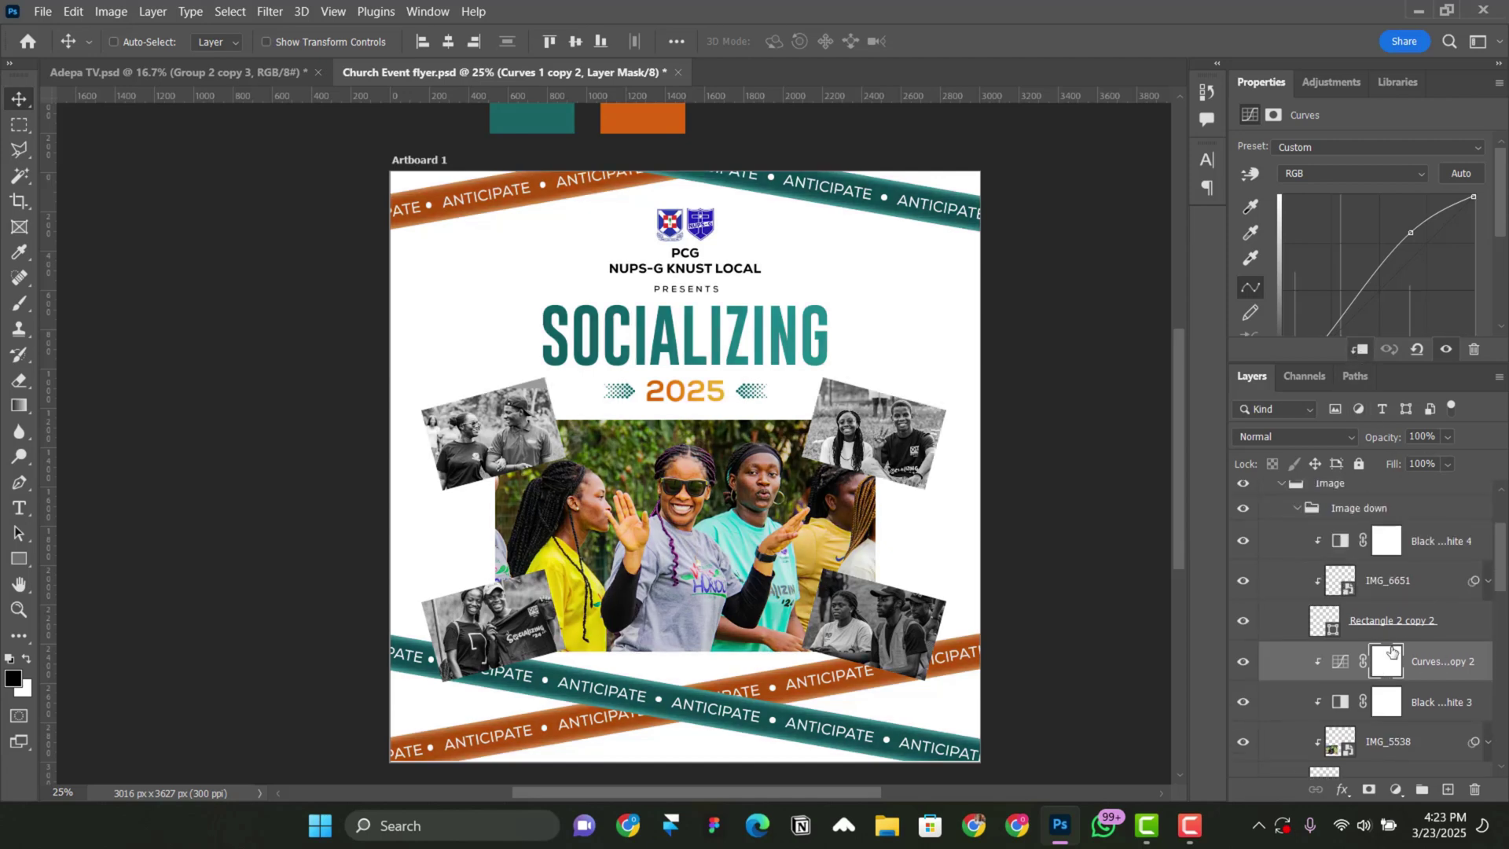
key("ctrl")
key("ctrl+j")
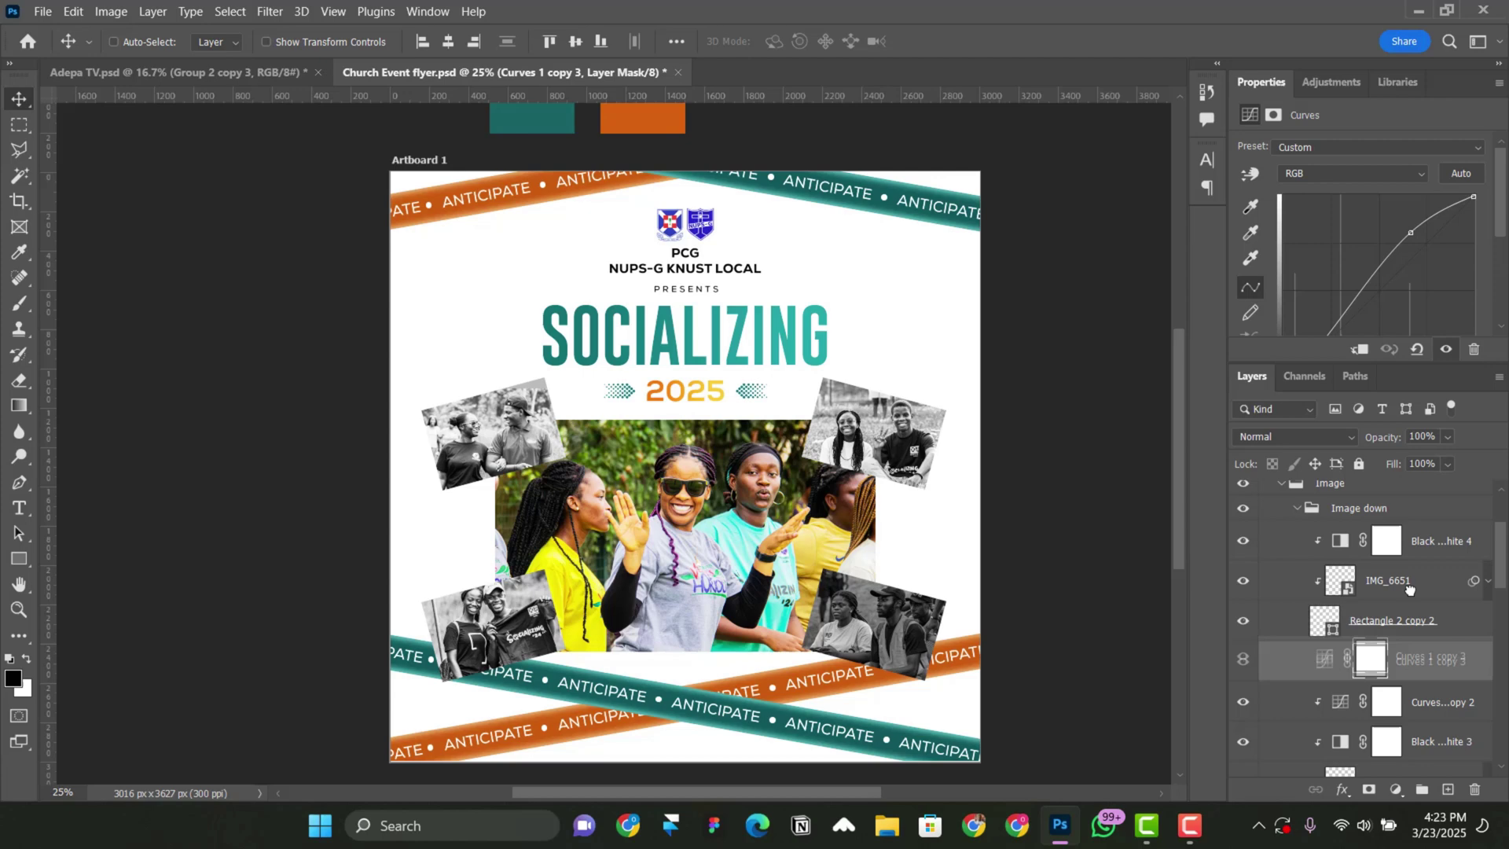
left_click_drag(1402, 534, 1403, 528)
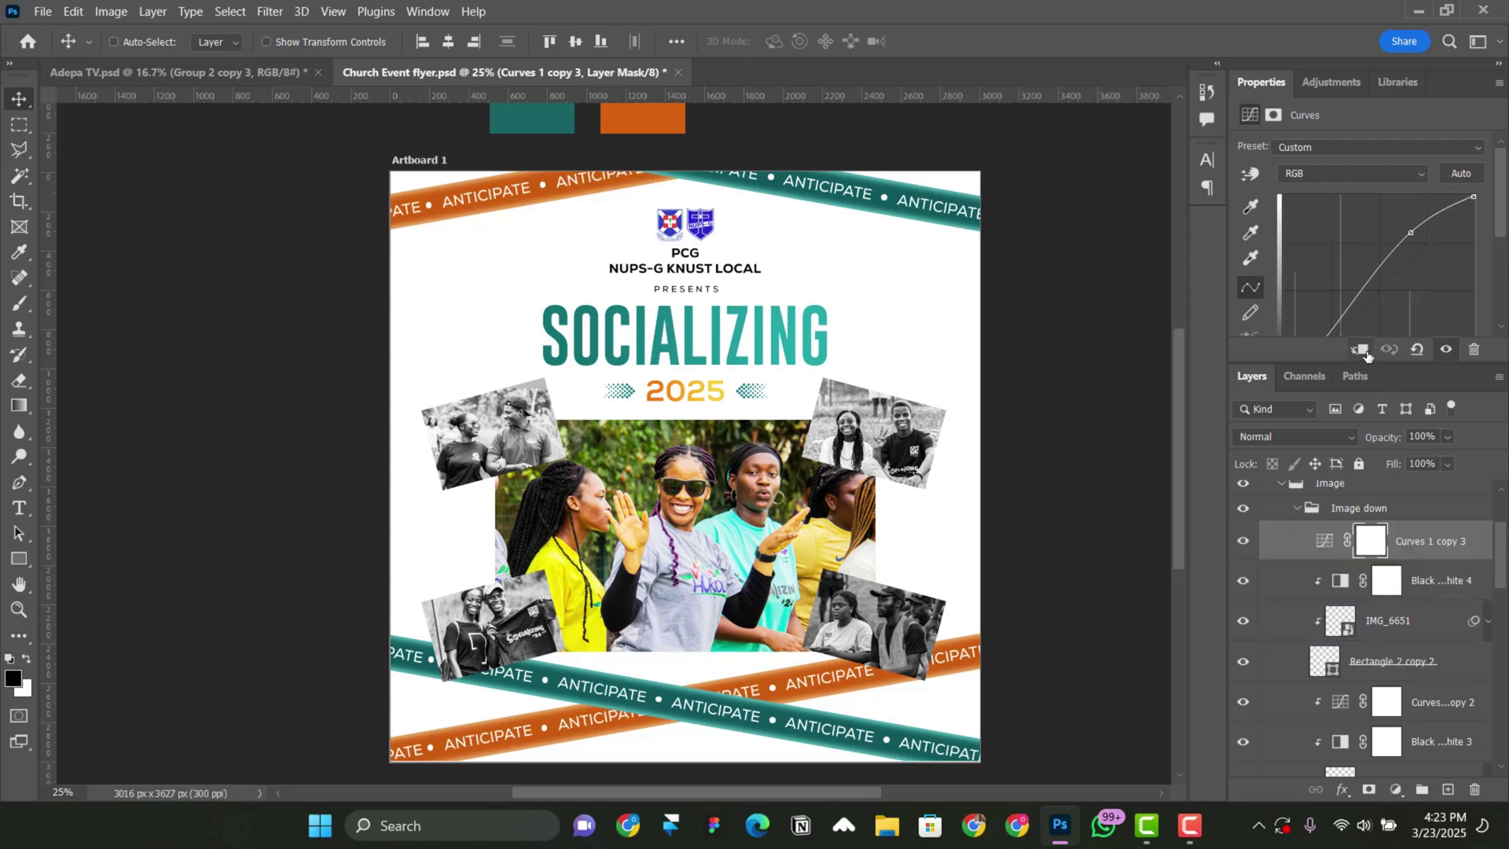
left_click(1358, 349)
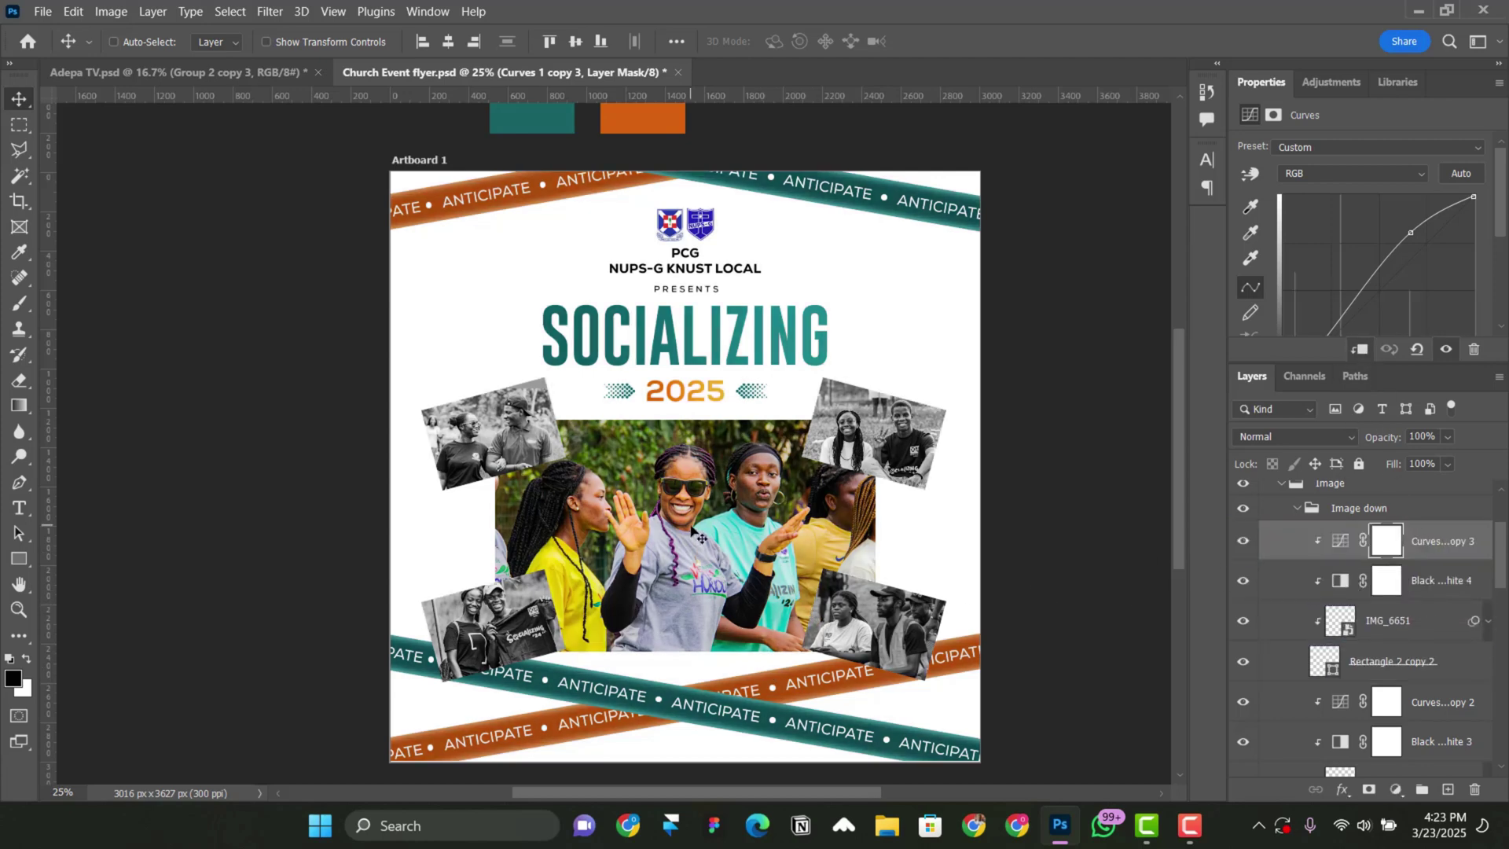
key("ctrl+minus")
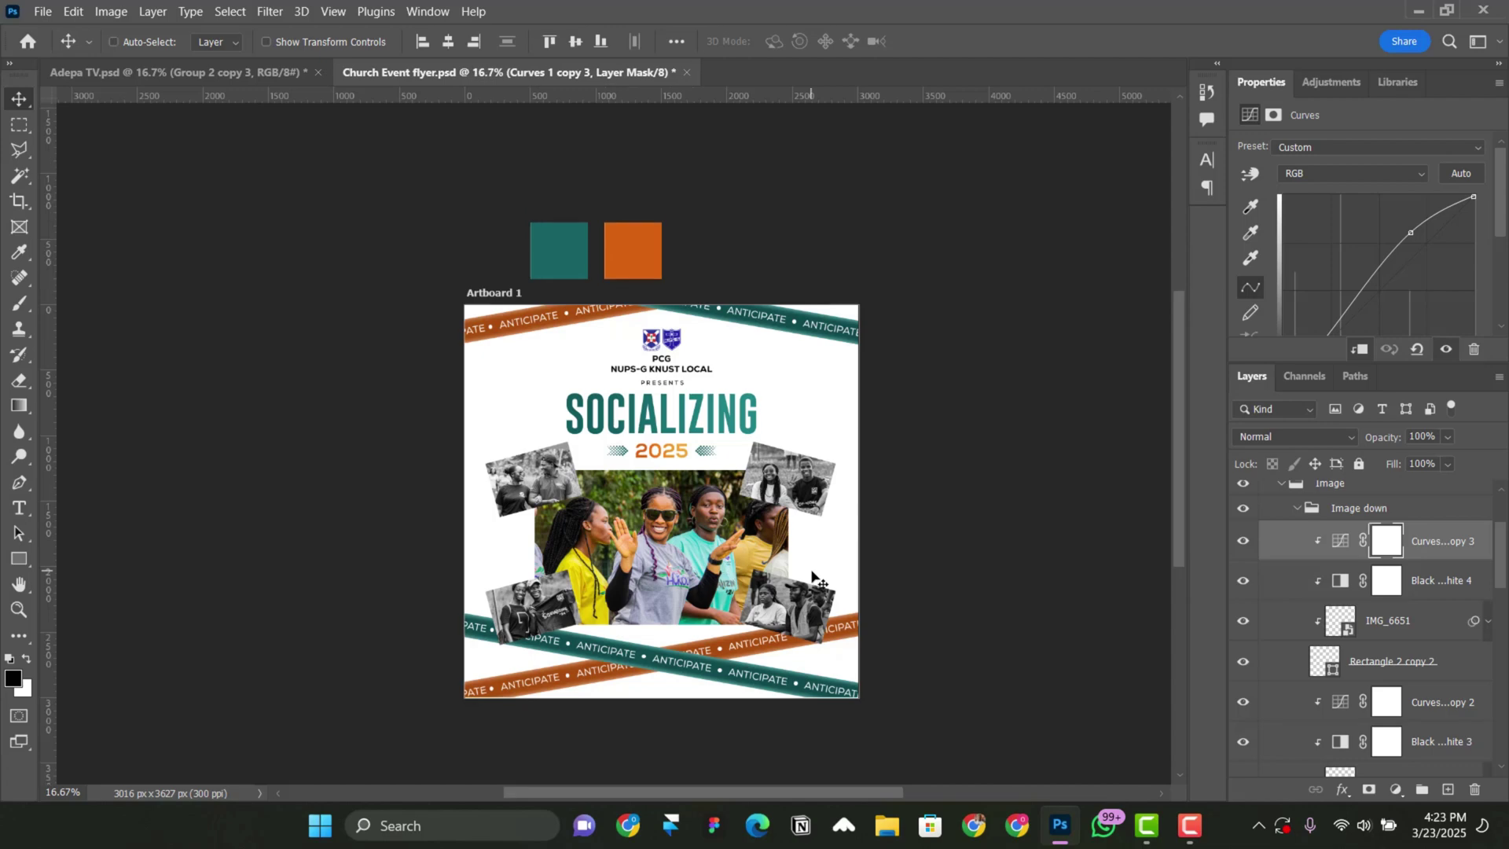
Step: Collapse the Image down, Image top and Image groups in the Layers panel
left_click(1299, 508)
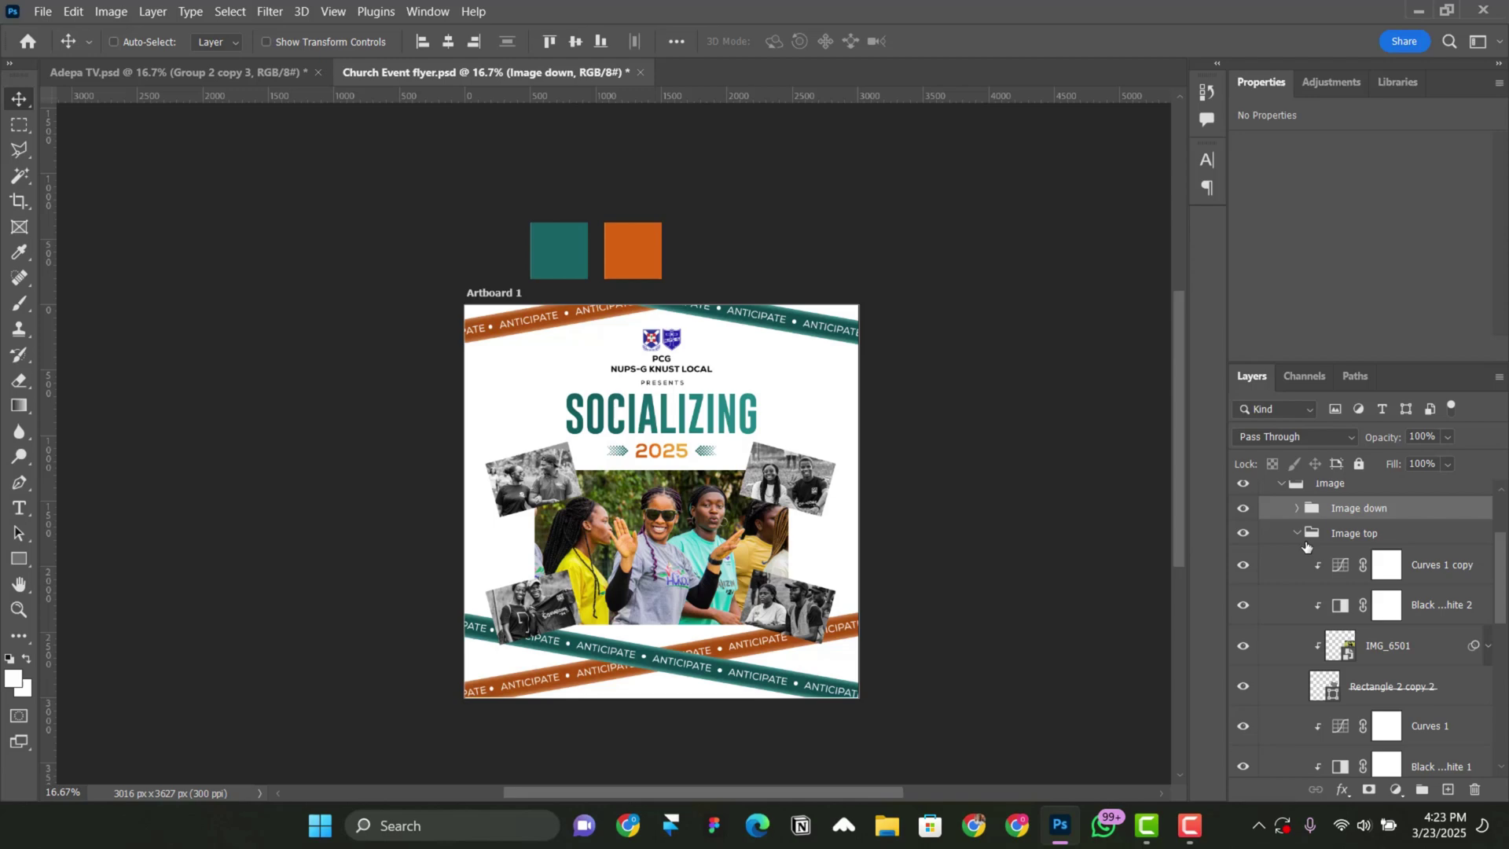
left_click(1295, 535)
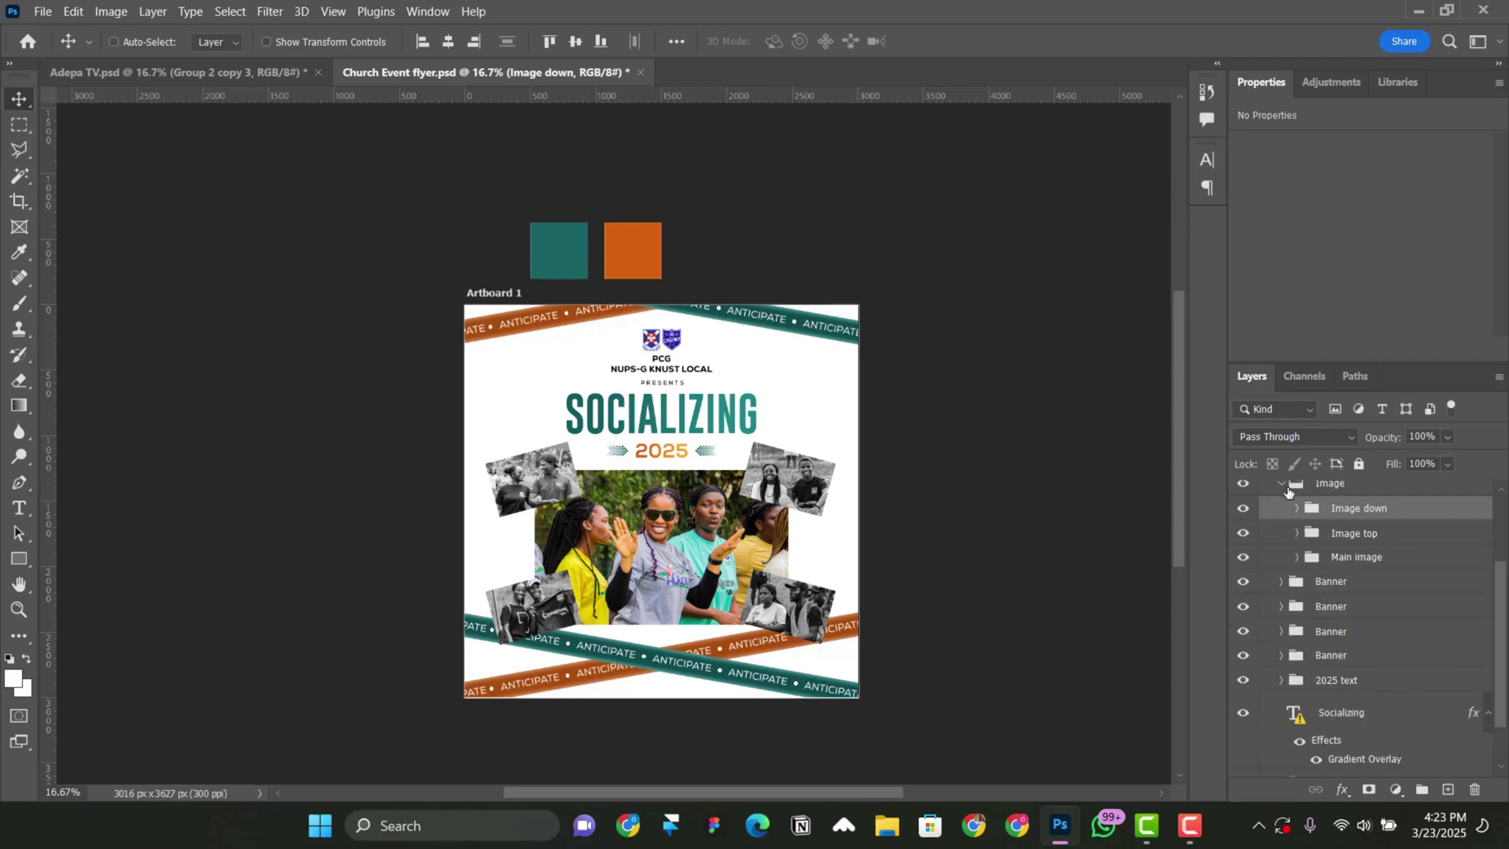
left_click(1288, 487)
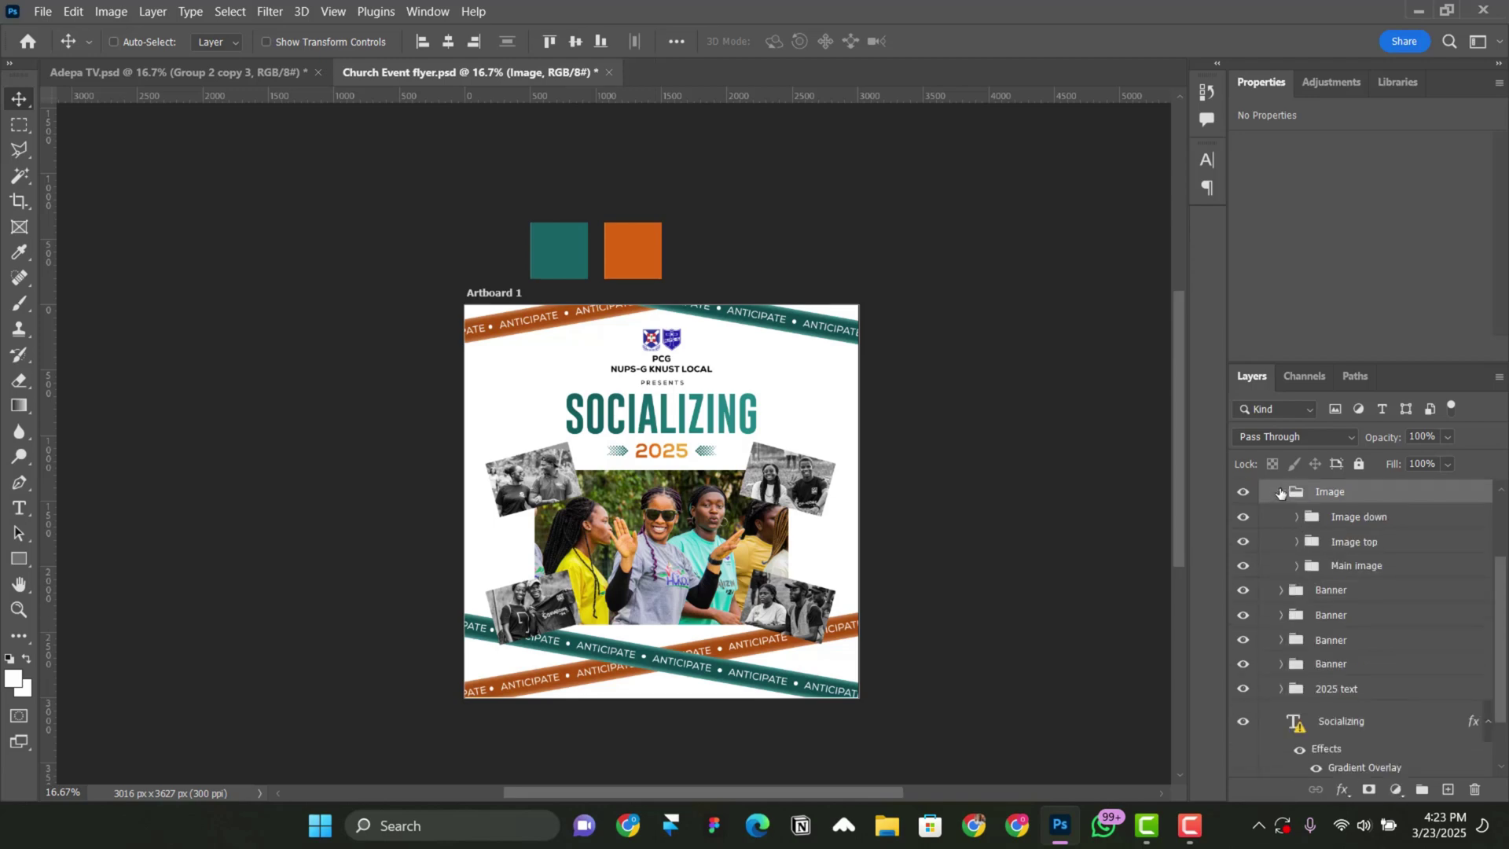
left_click(1282, 493)
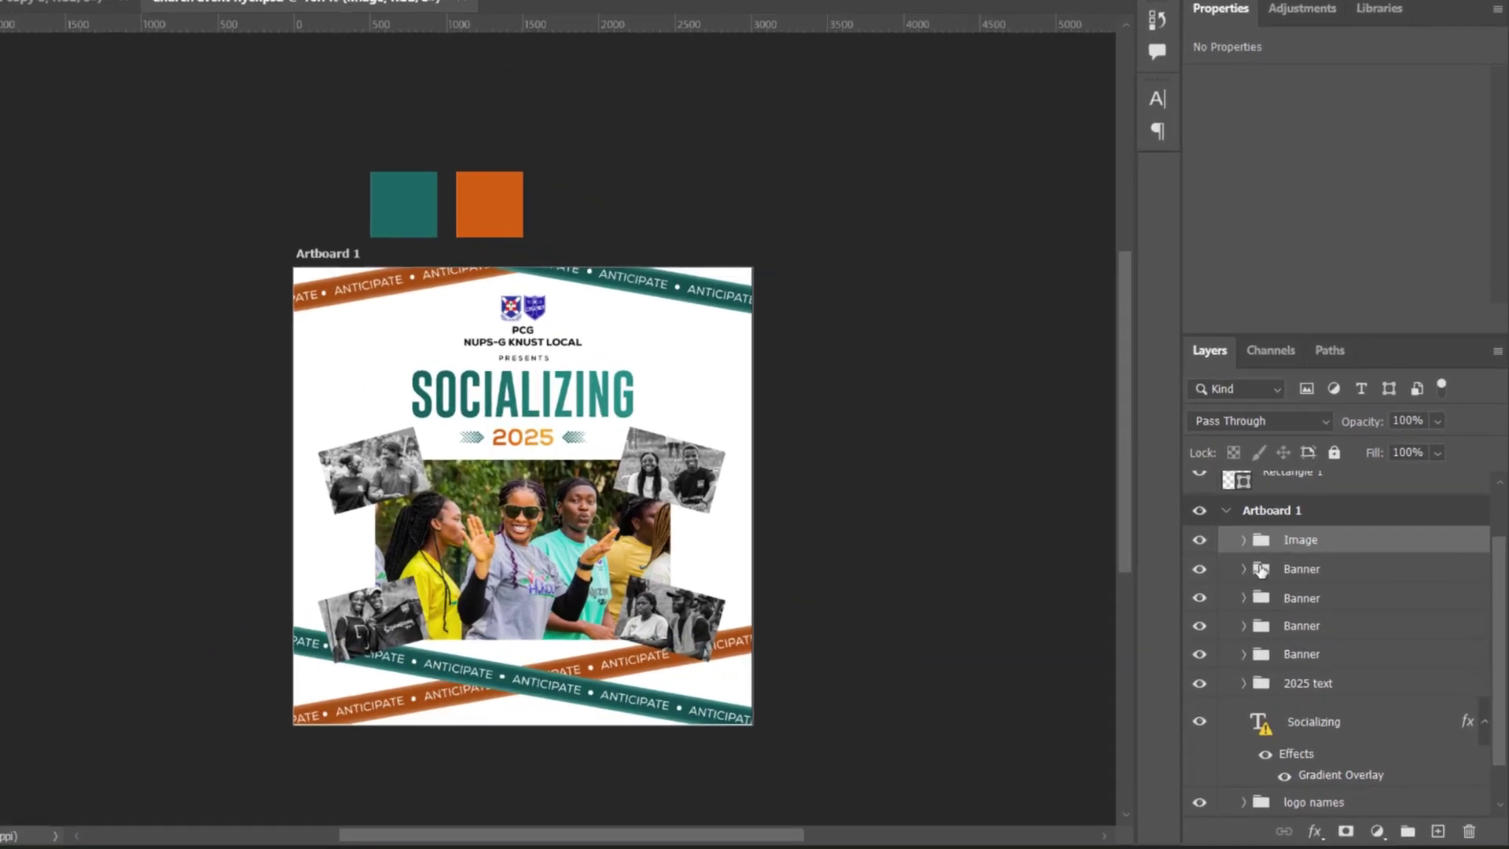
Step: Stamp all visible layers into Layer 2 and convert it to a smart object
key("ctrl+alt+shift+e")
left_click_drag(441, 439, 370, 393)
key("ctrl+z")
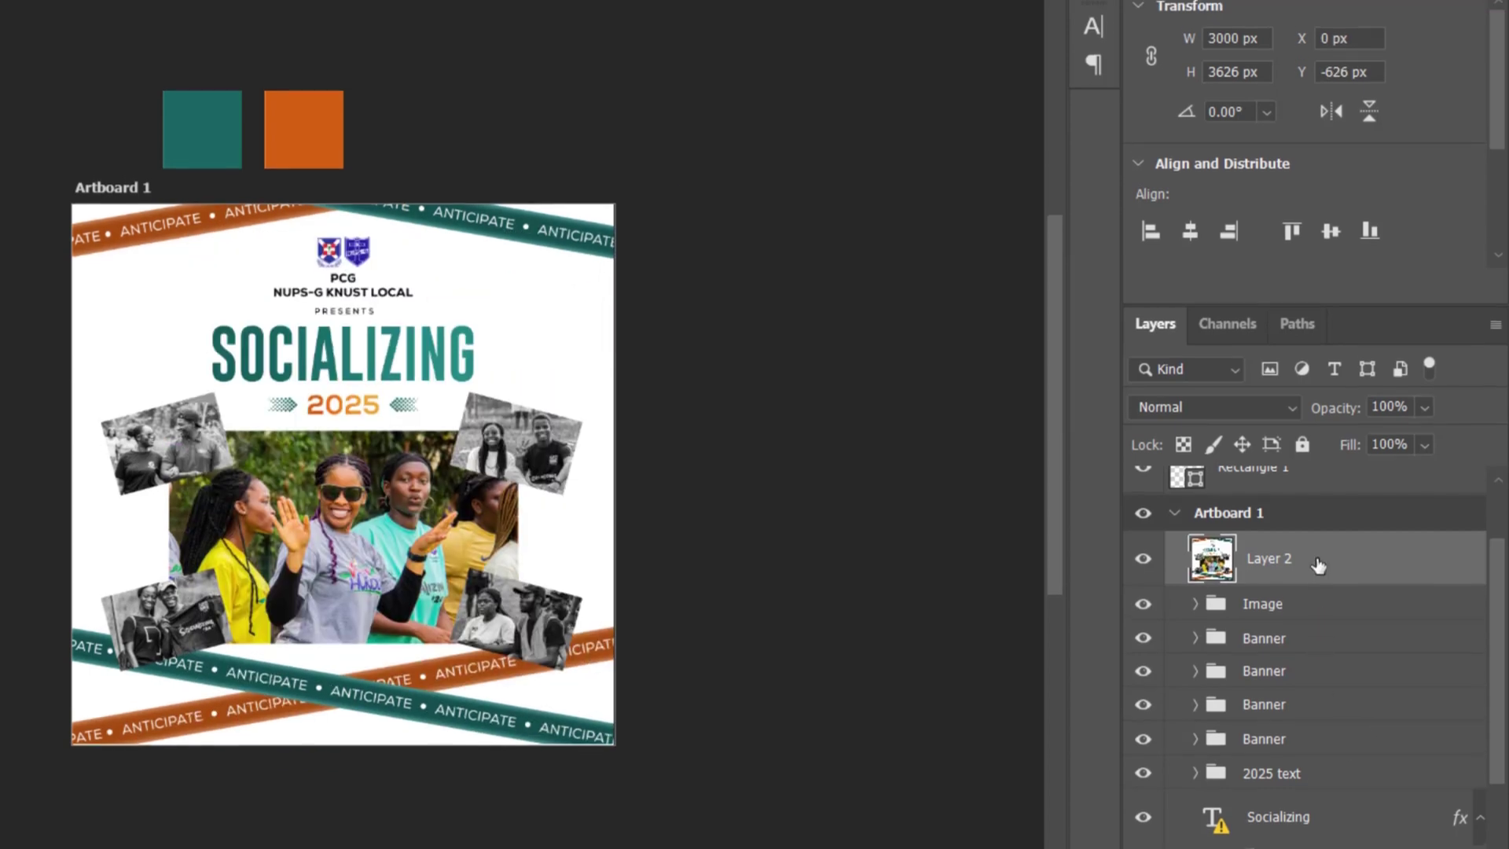
right_click(1318, 554)
left_click(1103, 229)
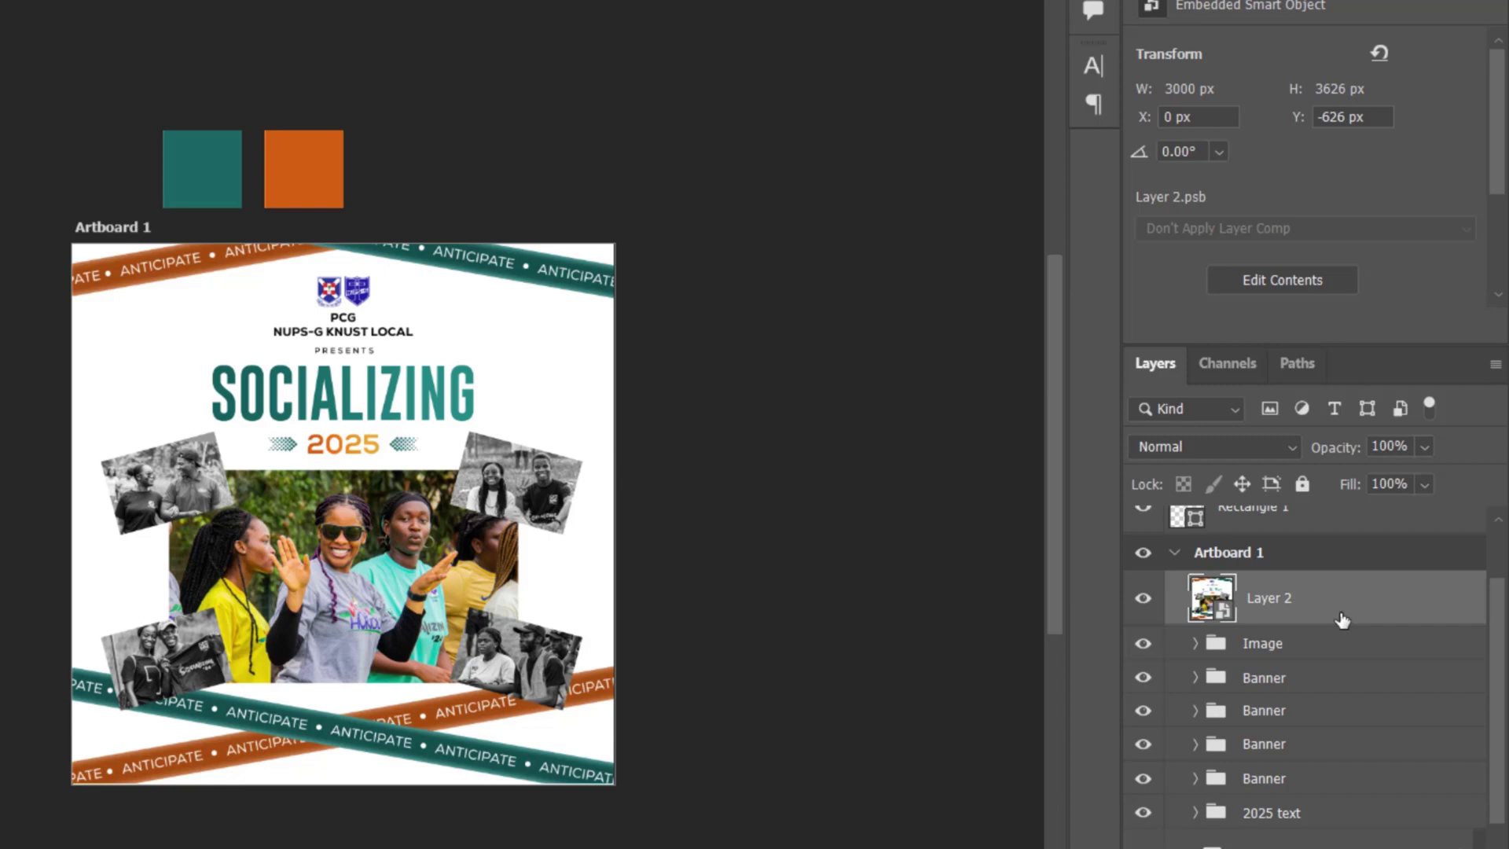
double_click(1291, 604)
Step: Name the smart object Texture and set the foreground colour to grey 767676
type("Textur")
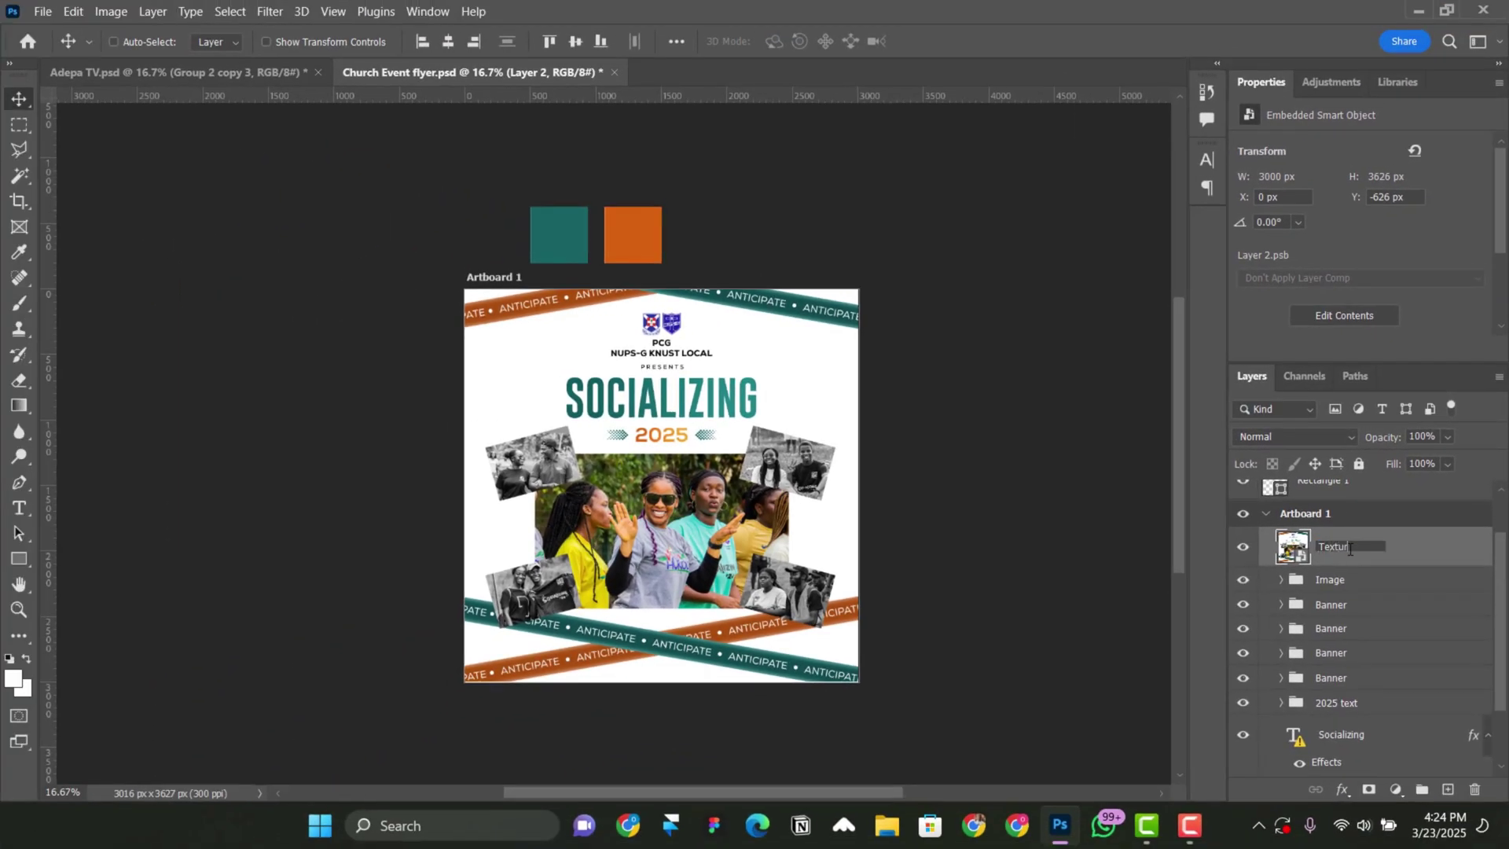
type("e")
key("Return")
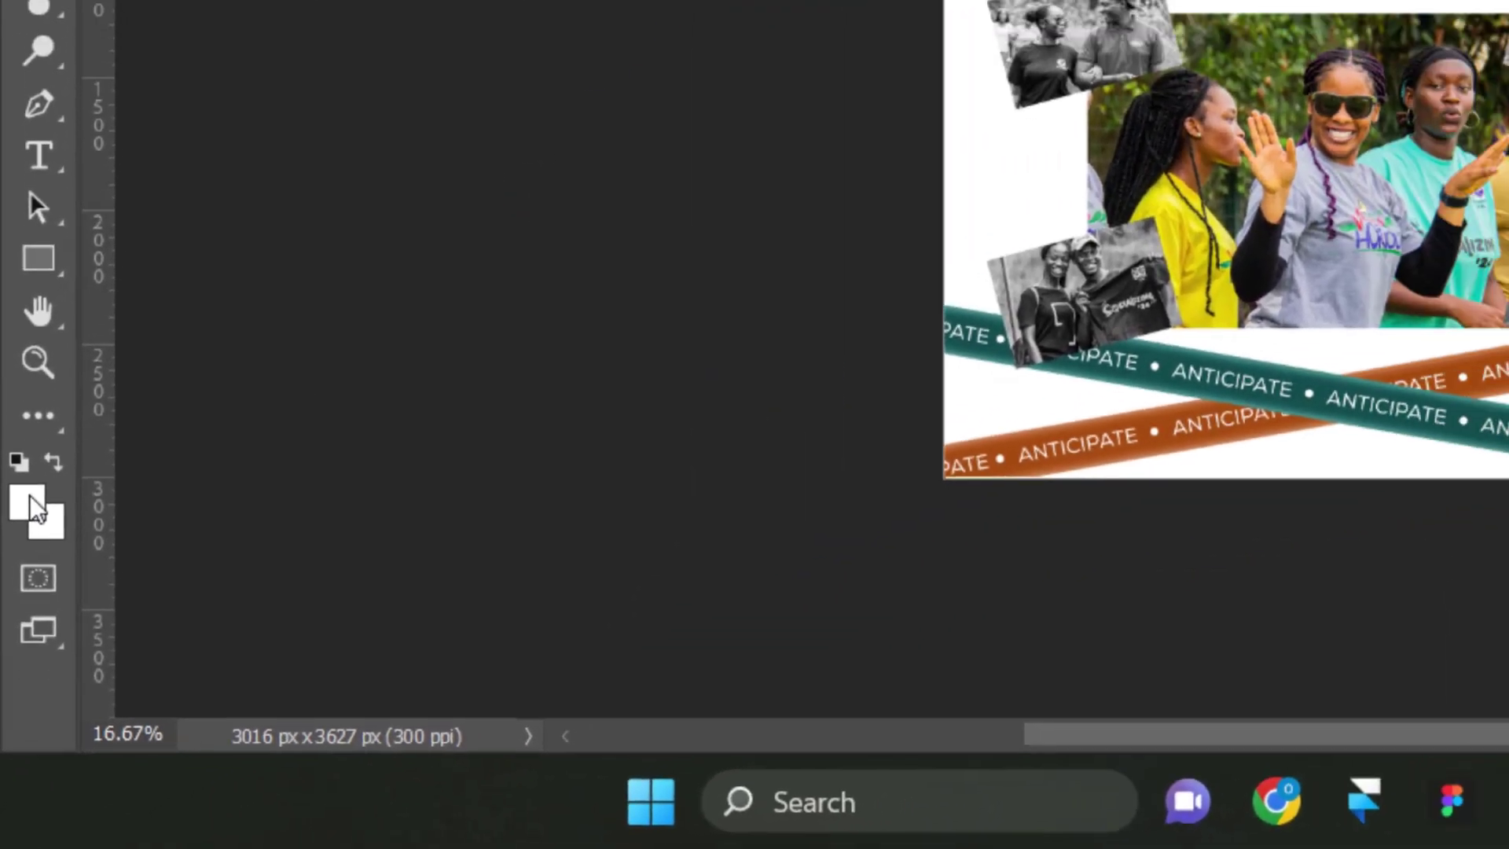
left_click(33, 445)
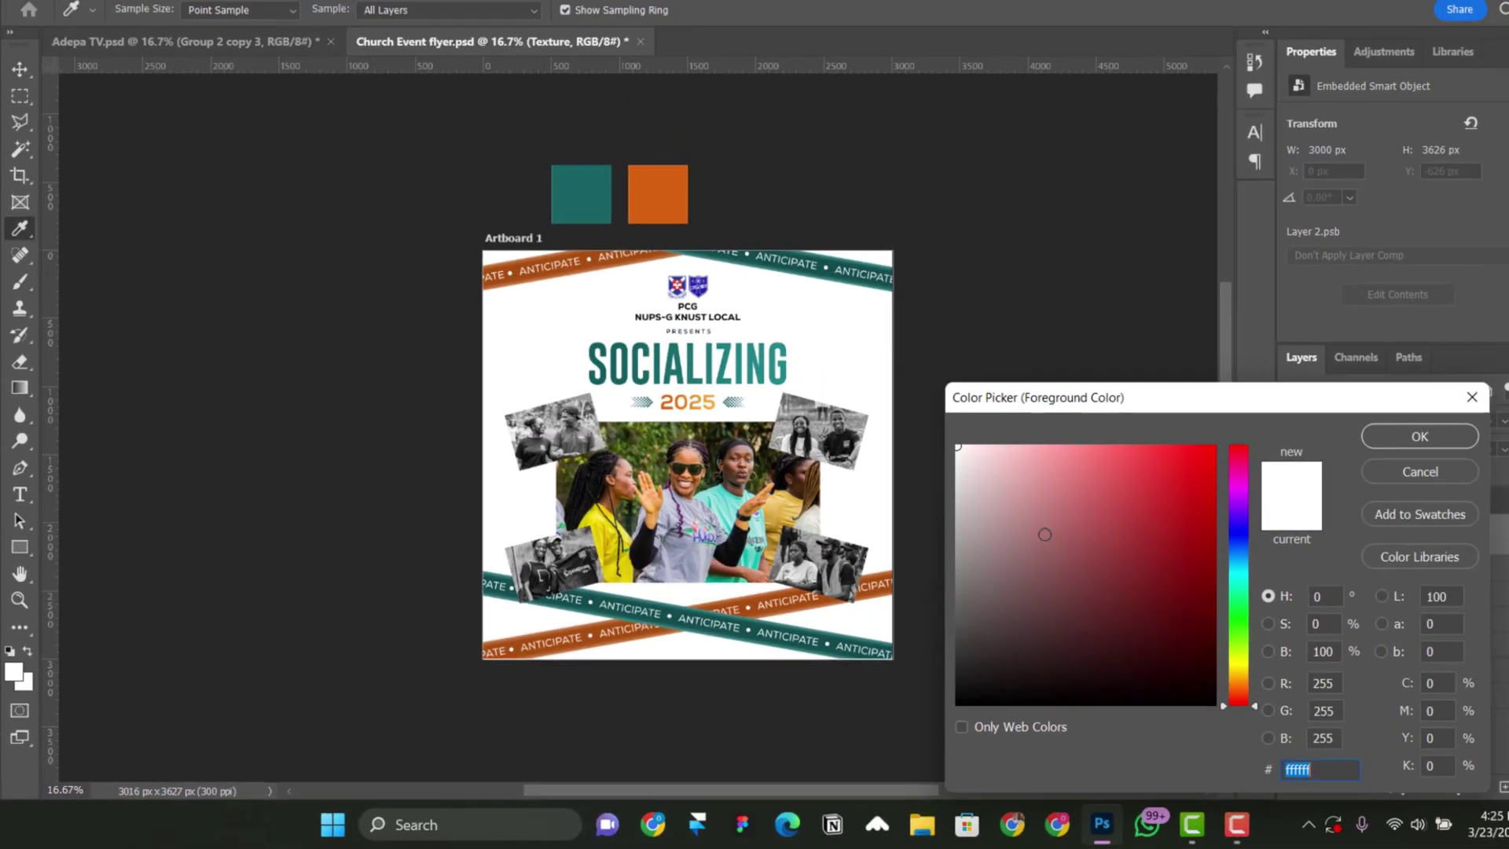
left_click_drag(1044, 534, 946, 591)
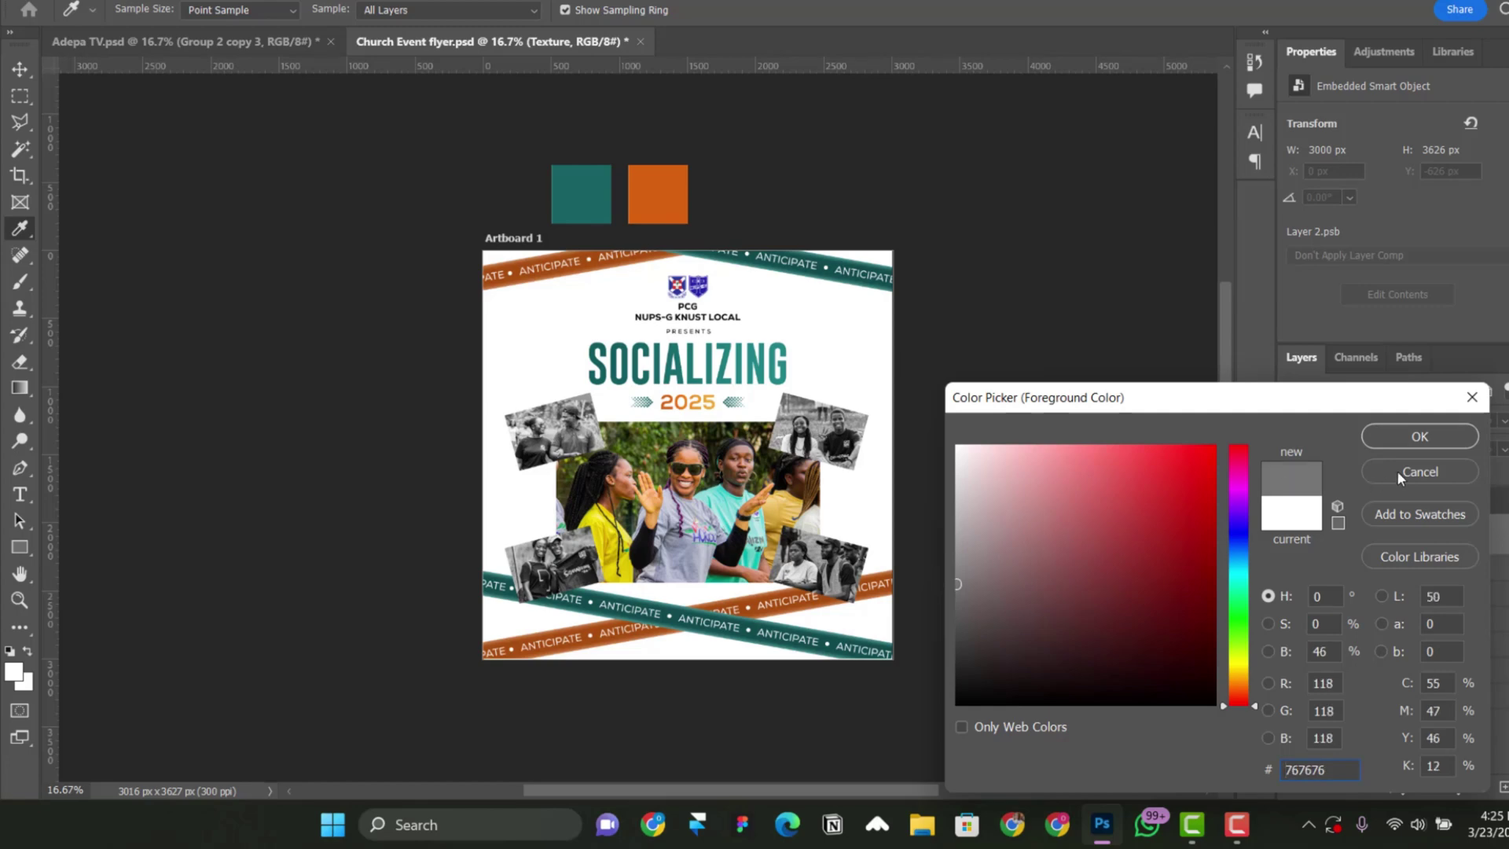
left_click(1419, 436)
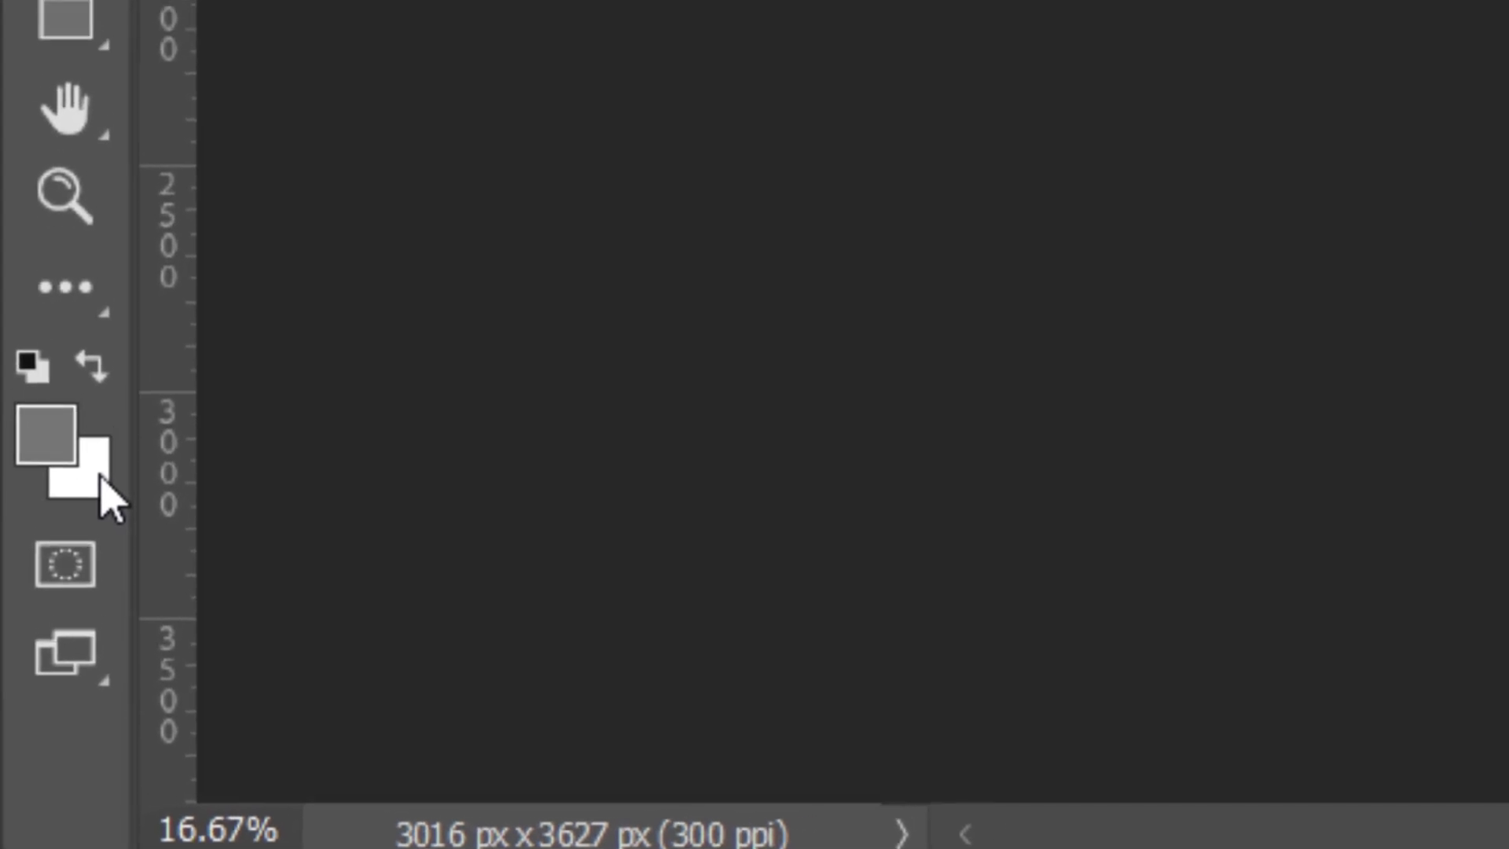
Step: Set the background colour to light orange ffca63
left_click(31, 669)
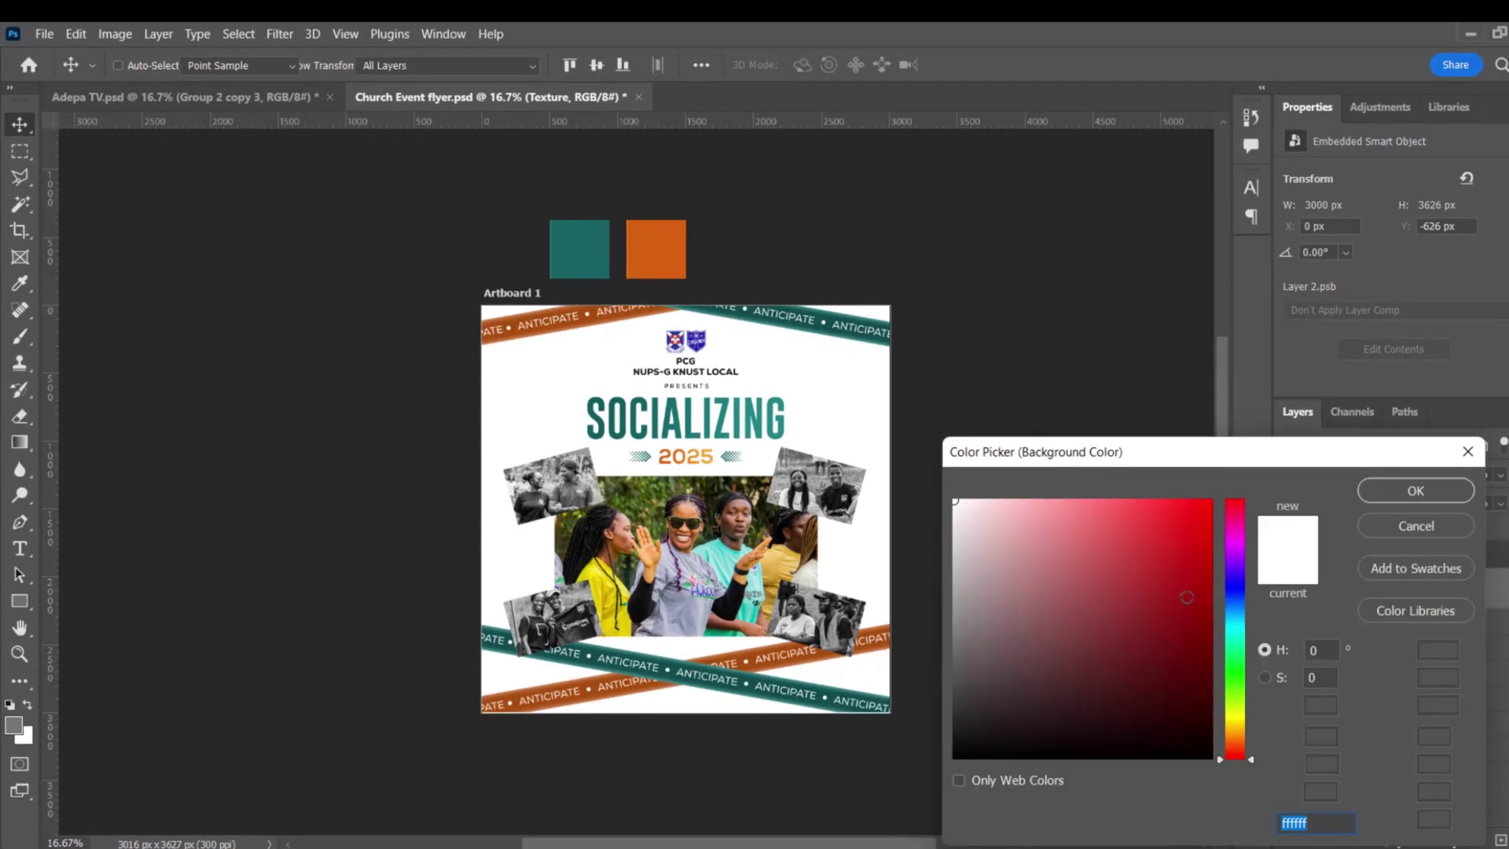
left_click_drag(1236, 745, 1239, 736)
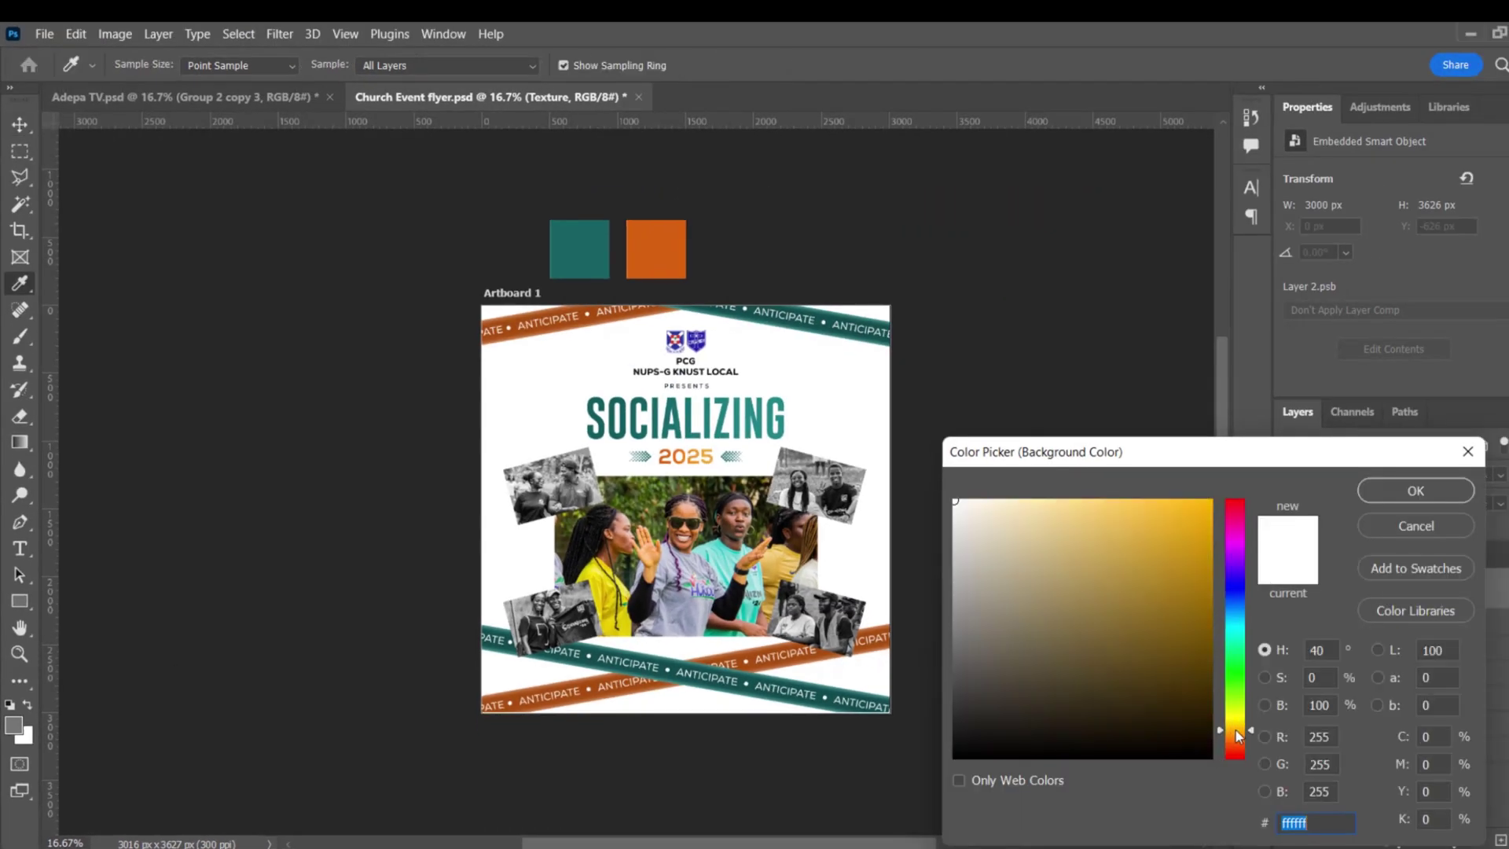
left_click_drag(1133, 545, 1109, 503)
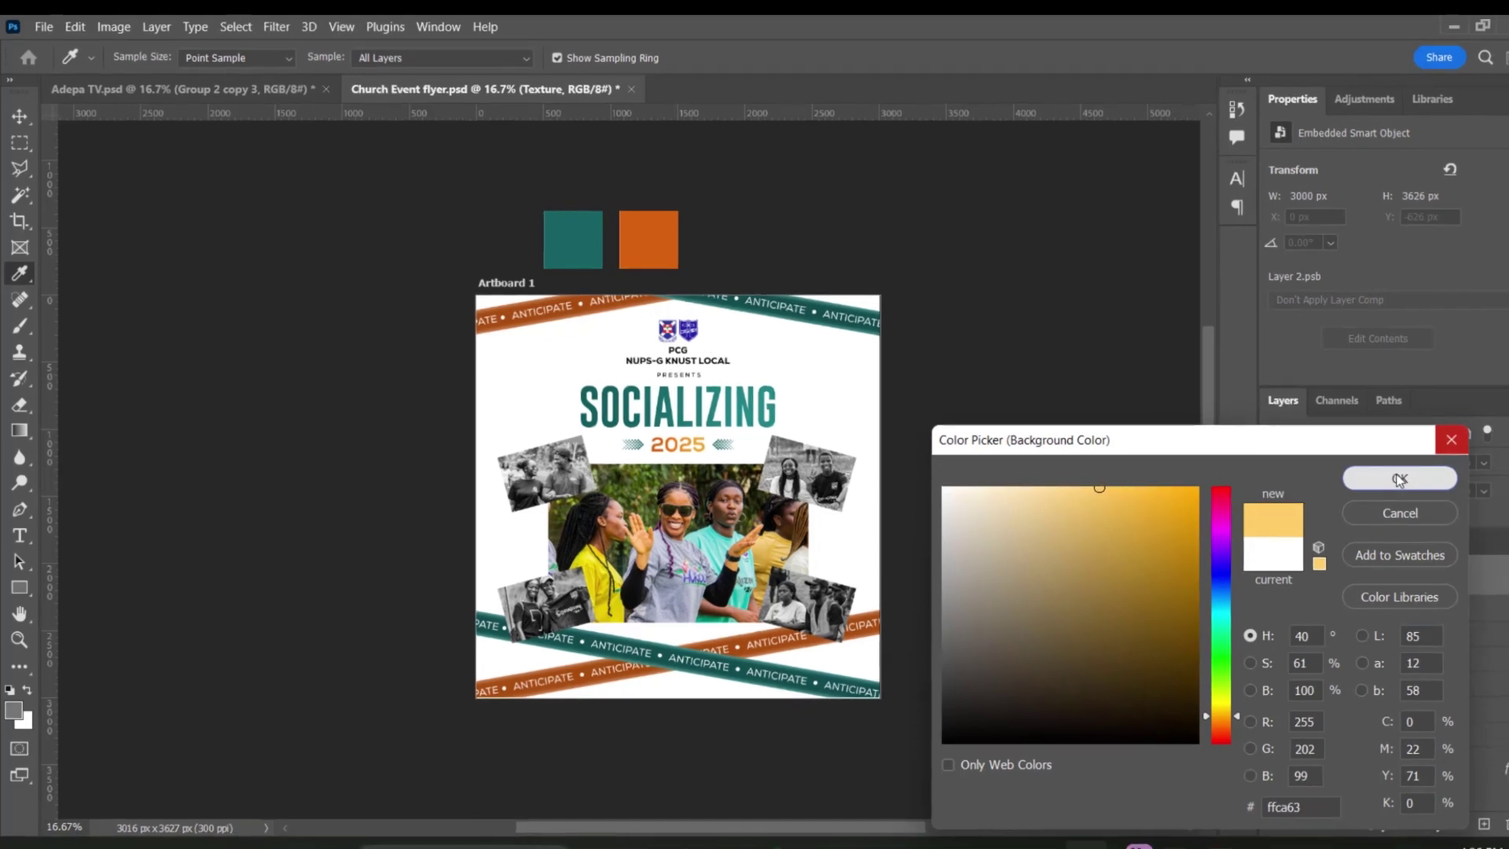
left_click(1414, 491)
key("v")
scroll(862, 537, "up", 2)
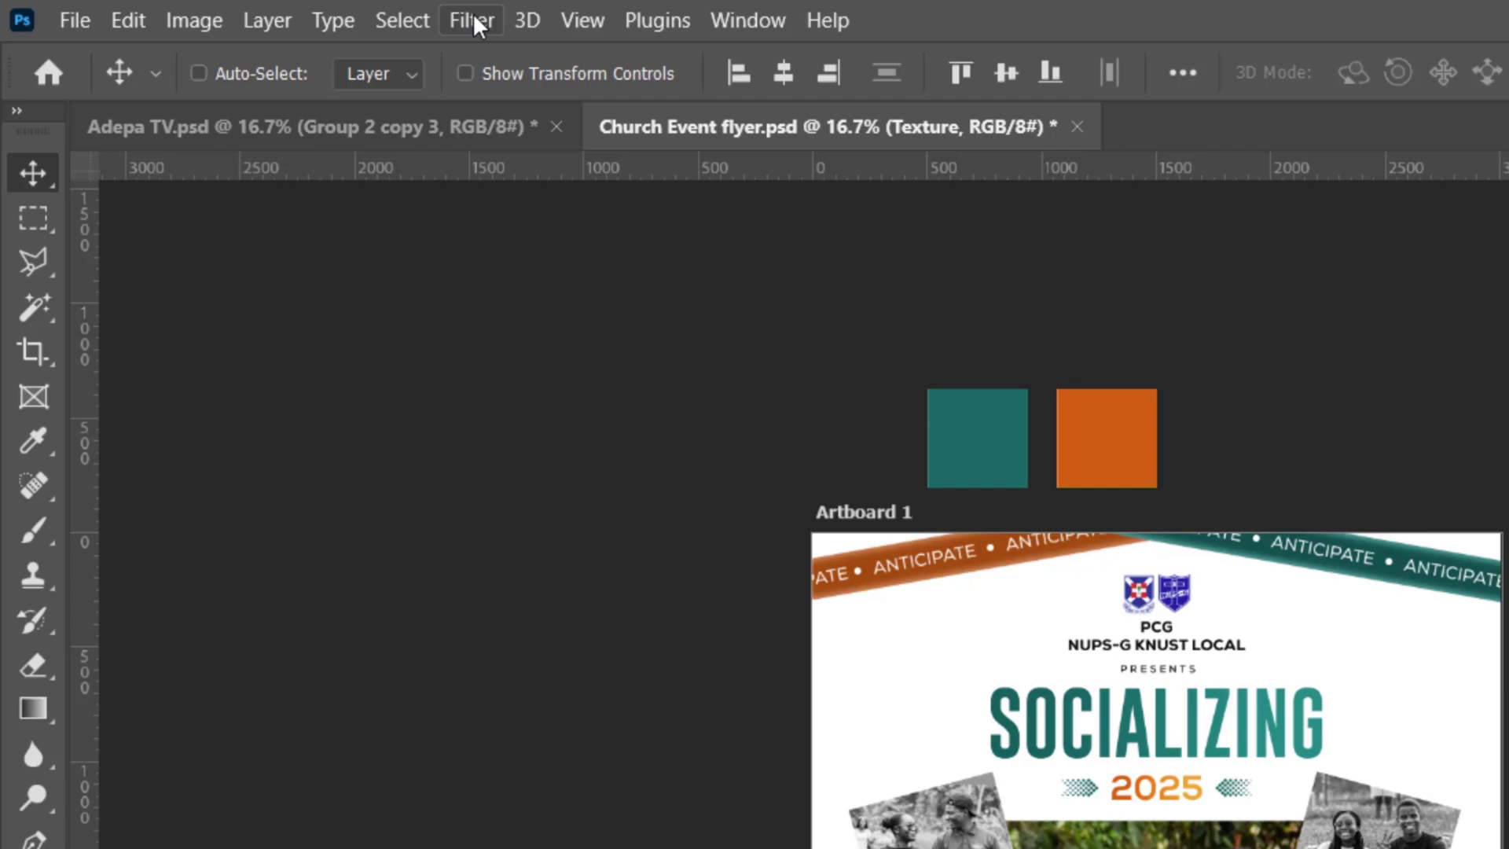
Step: In Filter Gallery, delete the Grain, Reticulation and Halftone Pattern effects, keeping Texturizer
left_click(271, 11)
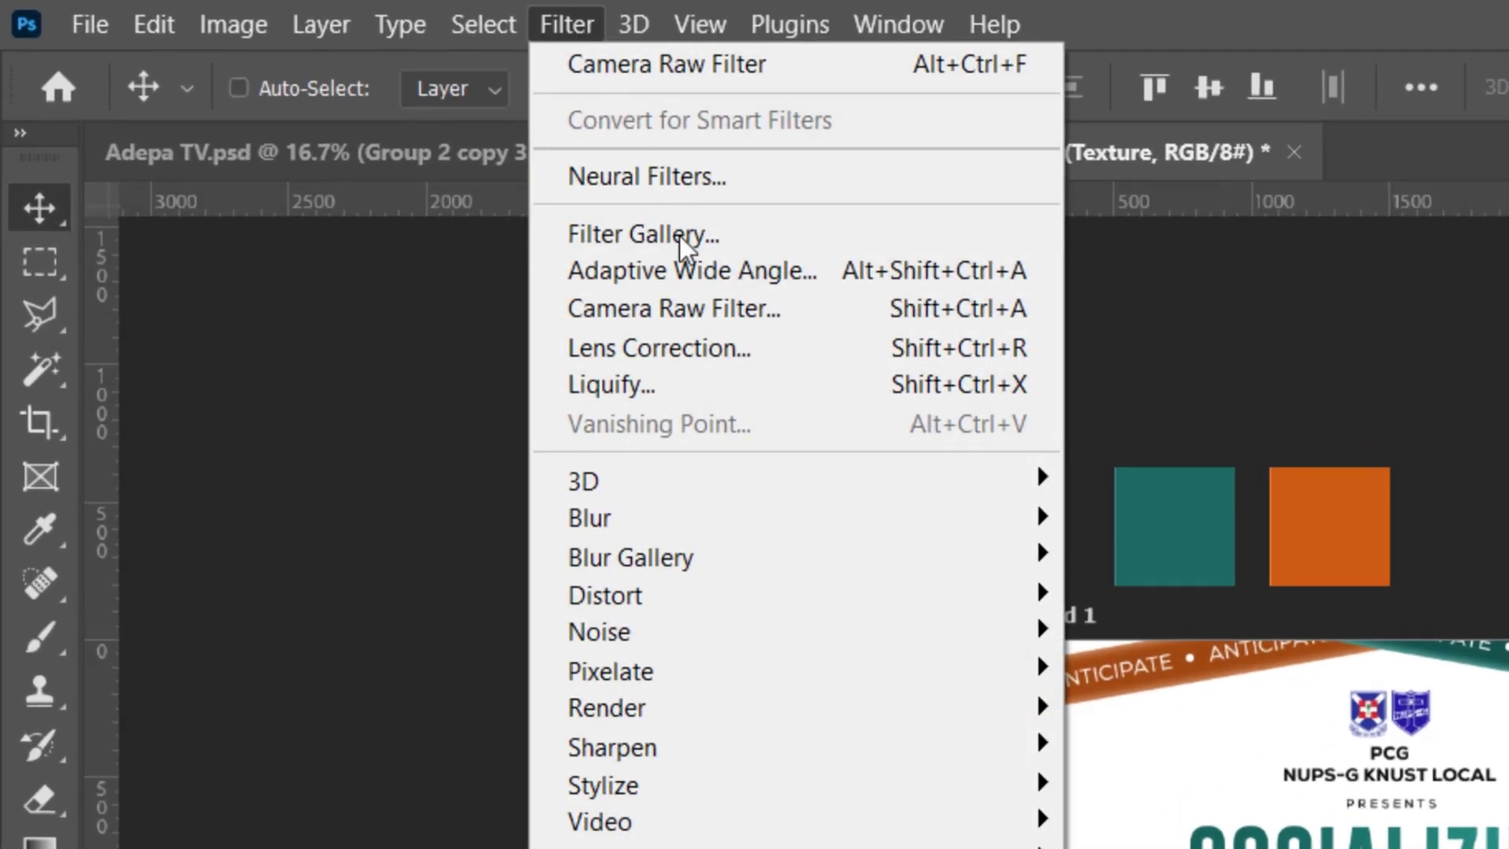
left_click(719, 240)
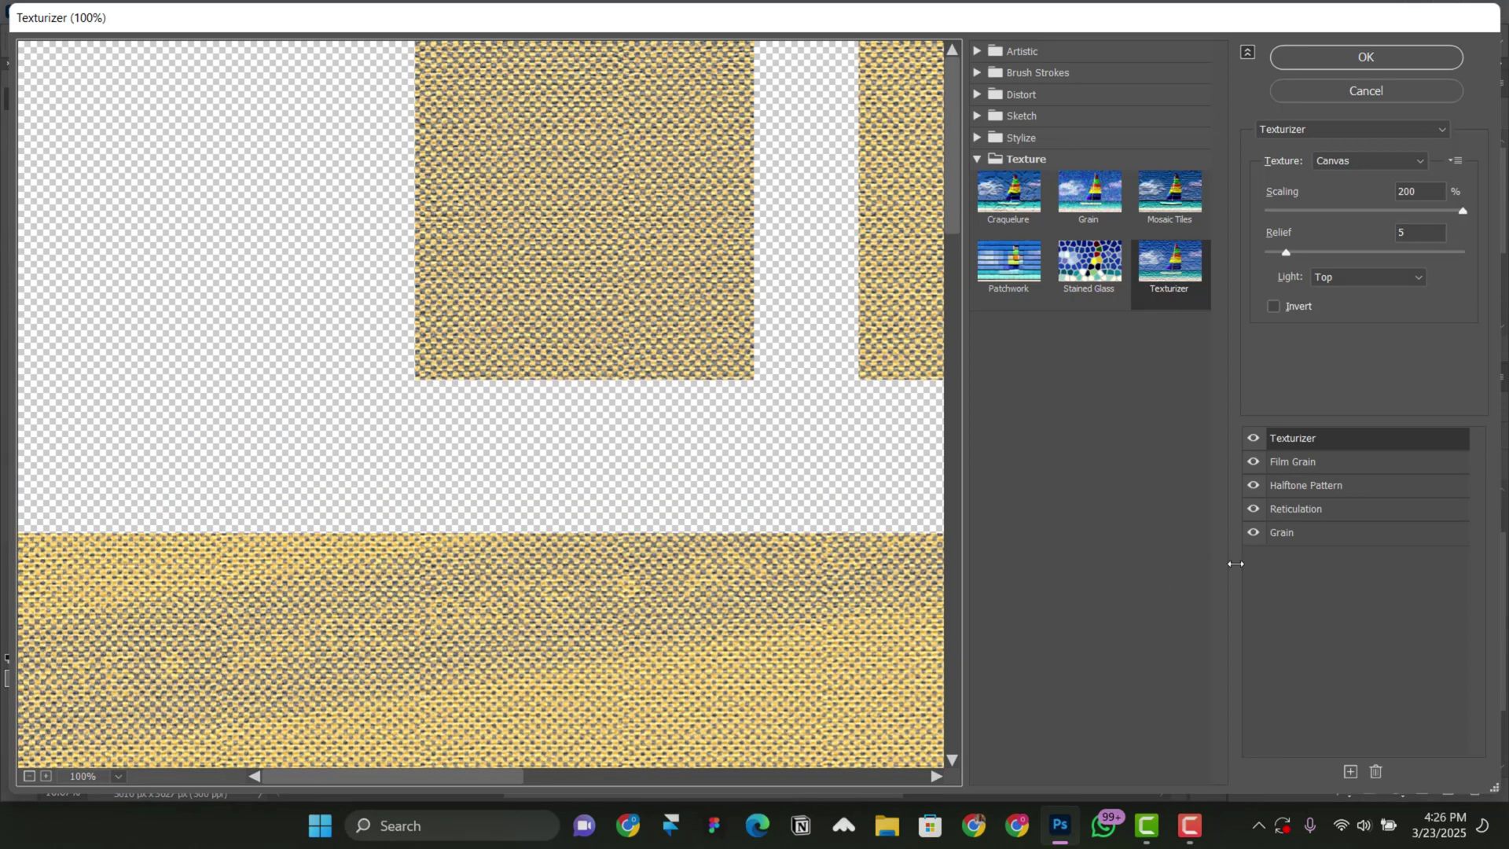
left_click(1351, 536)
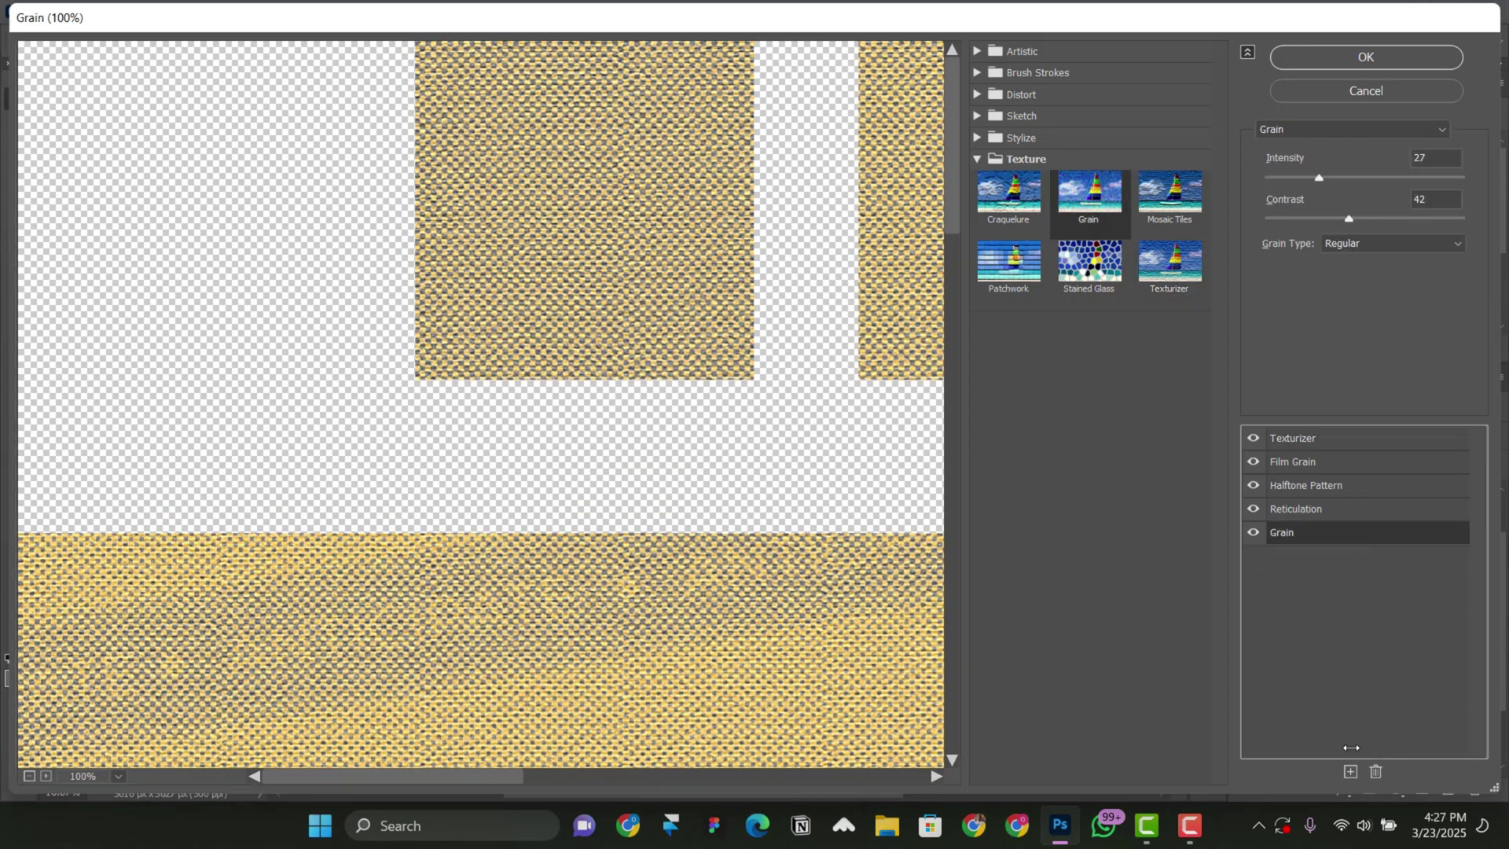
left_click(1376, 771)
left_click(1376, 772)
left_click(1376, 771)
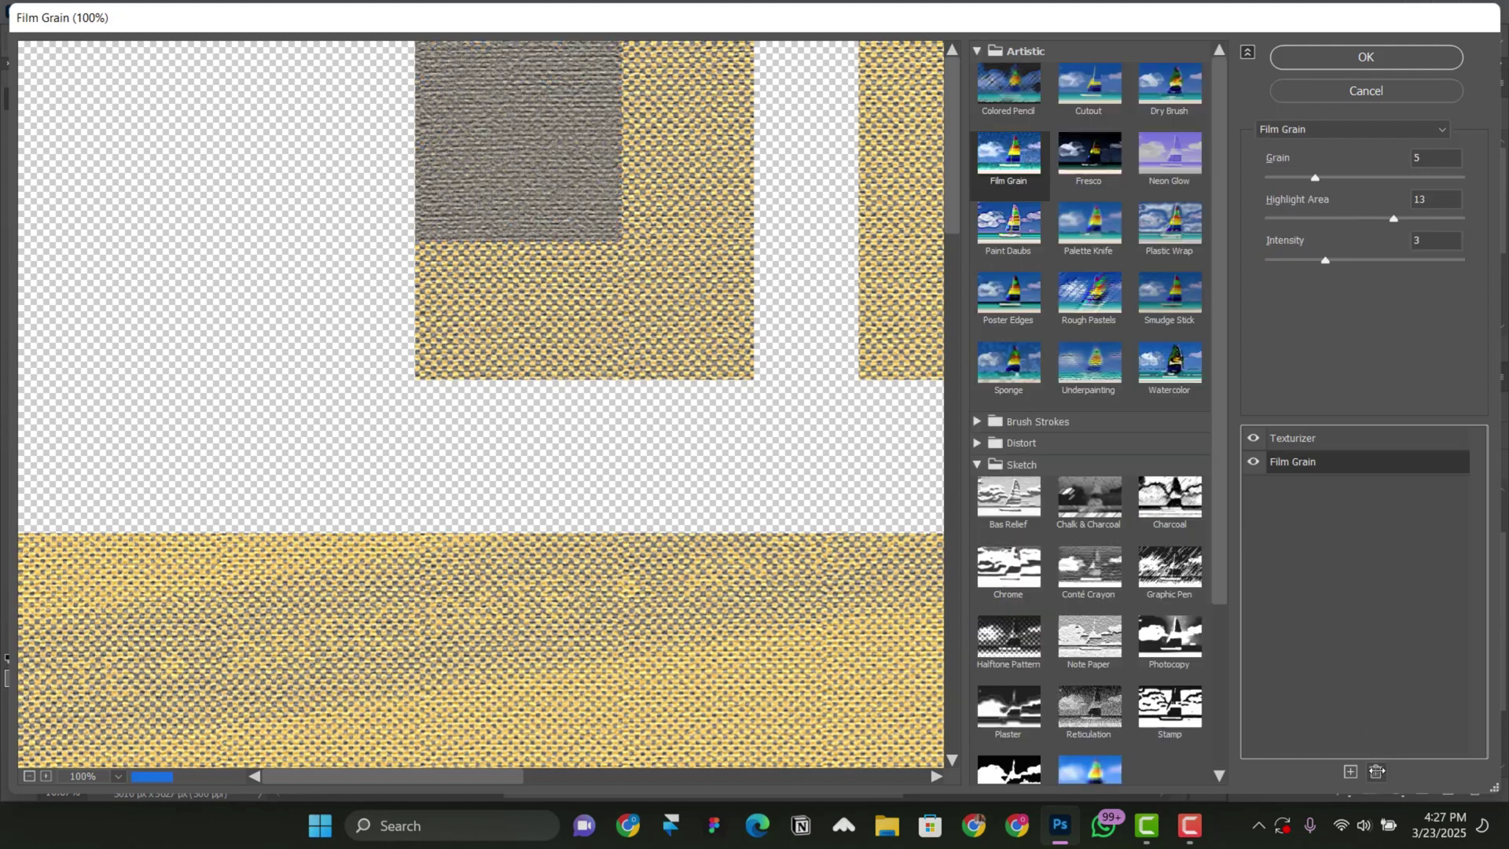
left_click(1376, 771)
scroll(1144, 193, "up", 2)
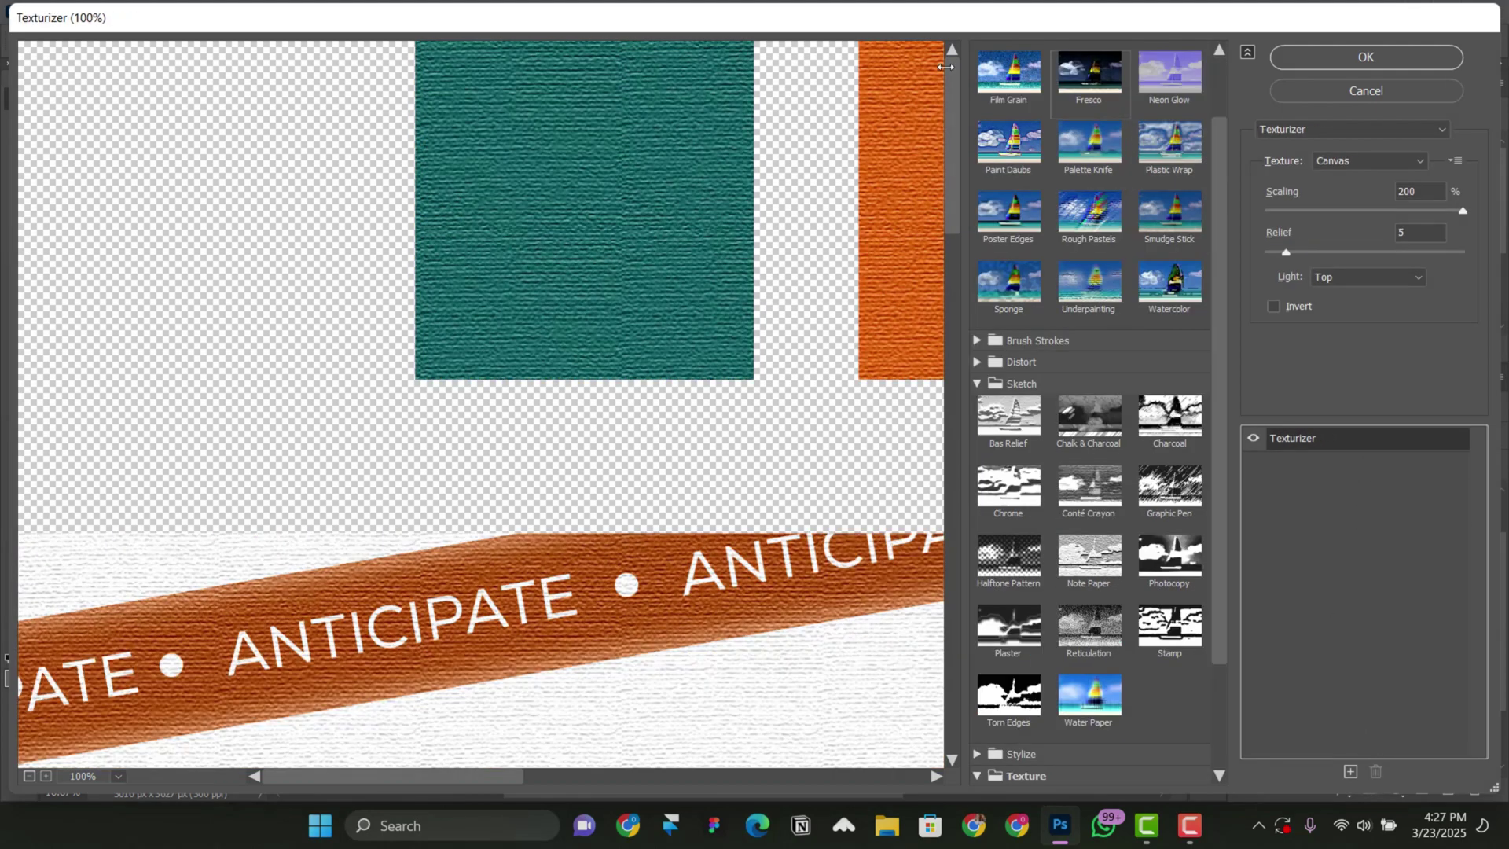
scroll(1169, 233, "up", 1)
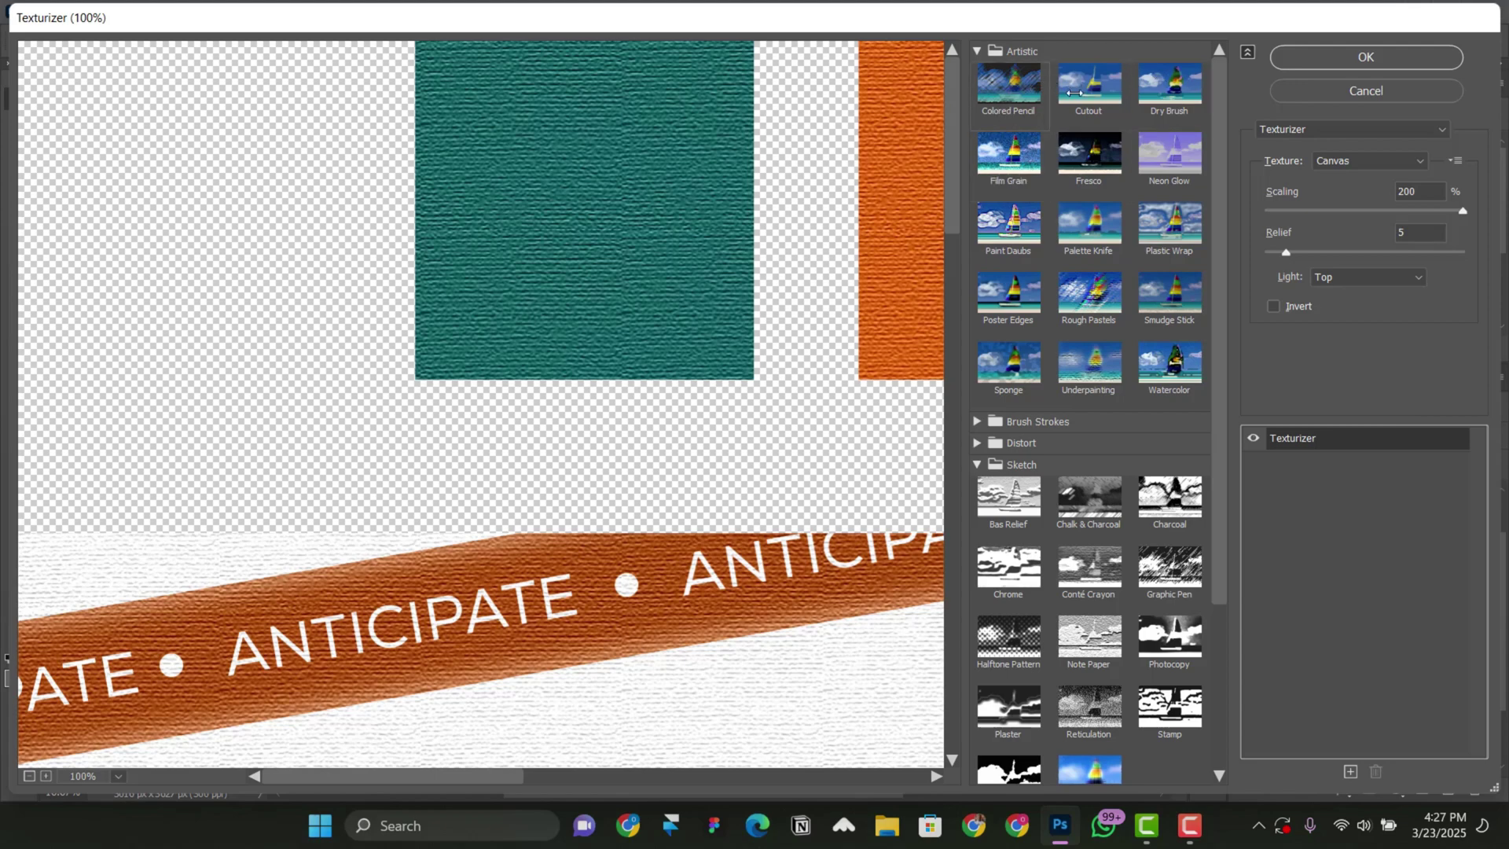
Step: Switch the gallery effect from Texturizer to Grain with Intensity 25 and Contrast 35
left_click(1100, 93)
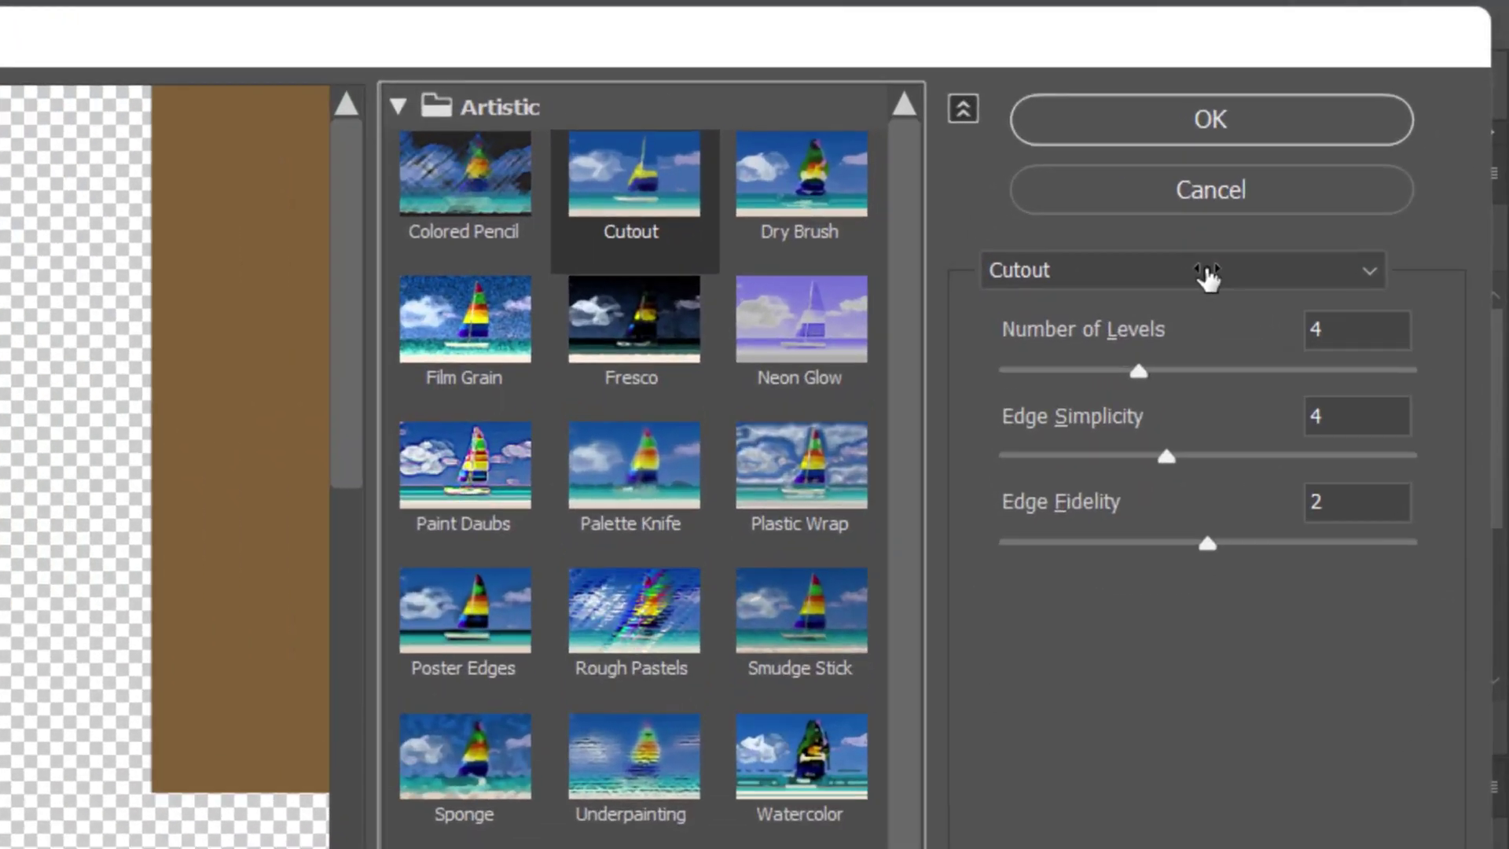
left_click(1207, 273)
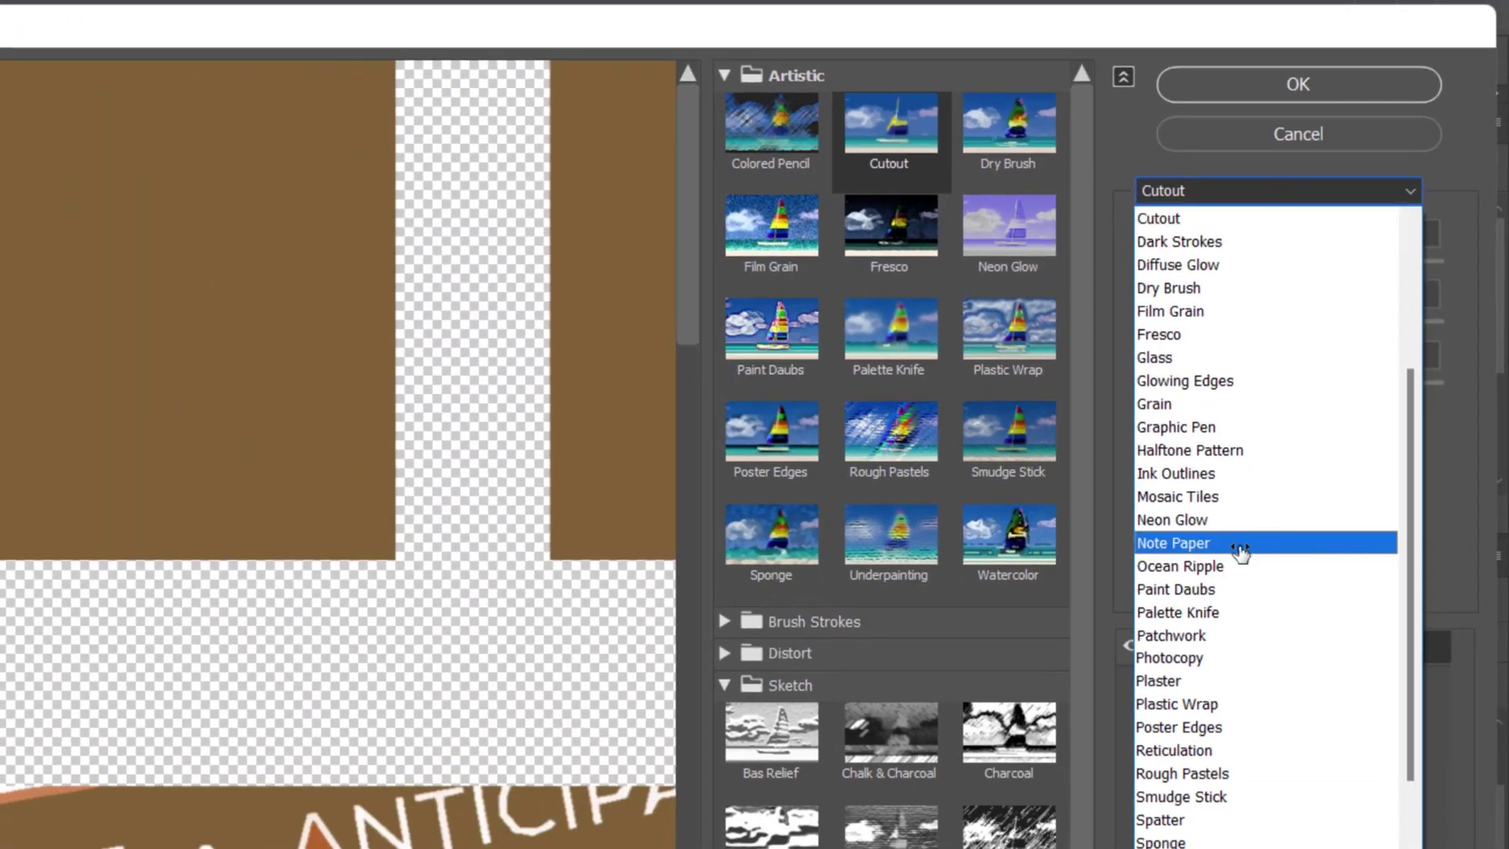
left_click(1236, 405)
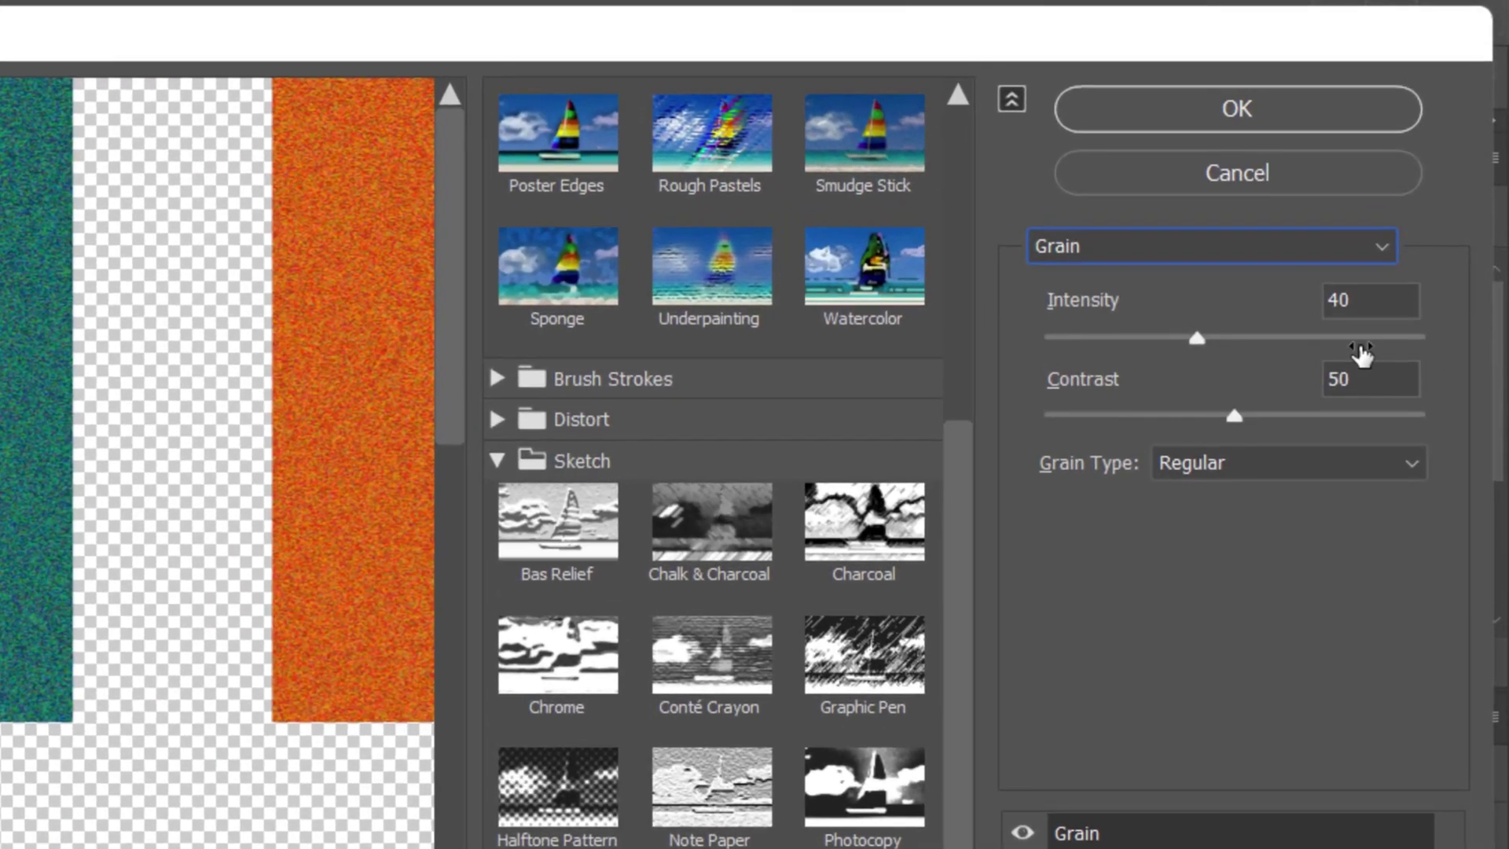
left_click(1382, 299)
type("25")
key("Tab")
type("35")
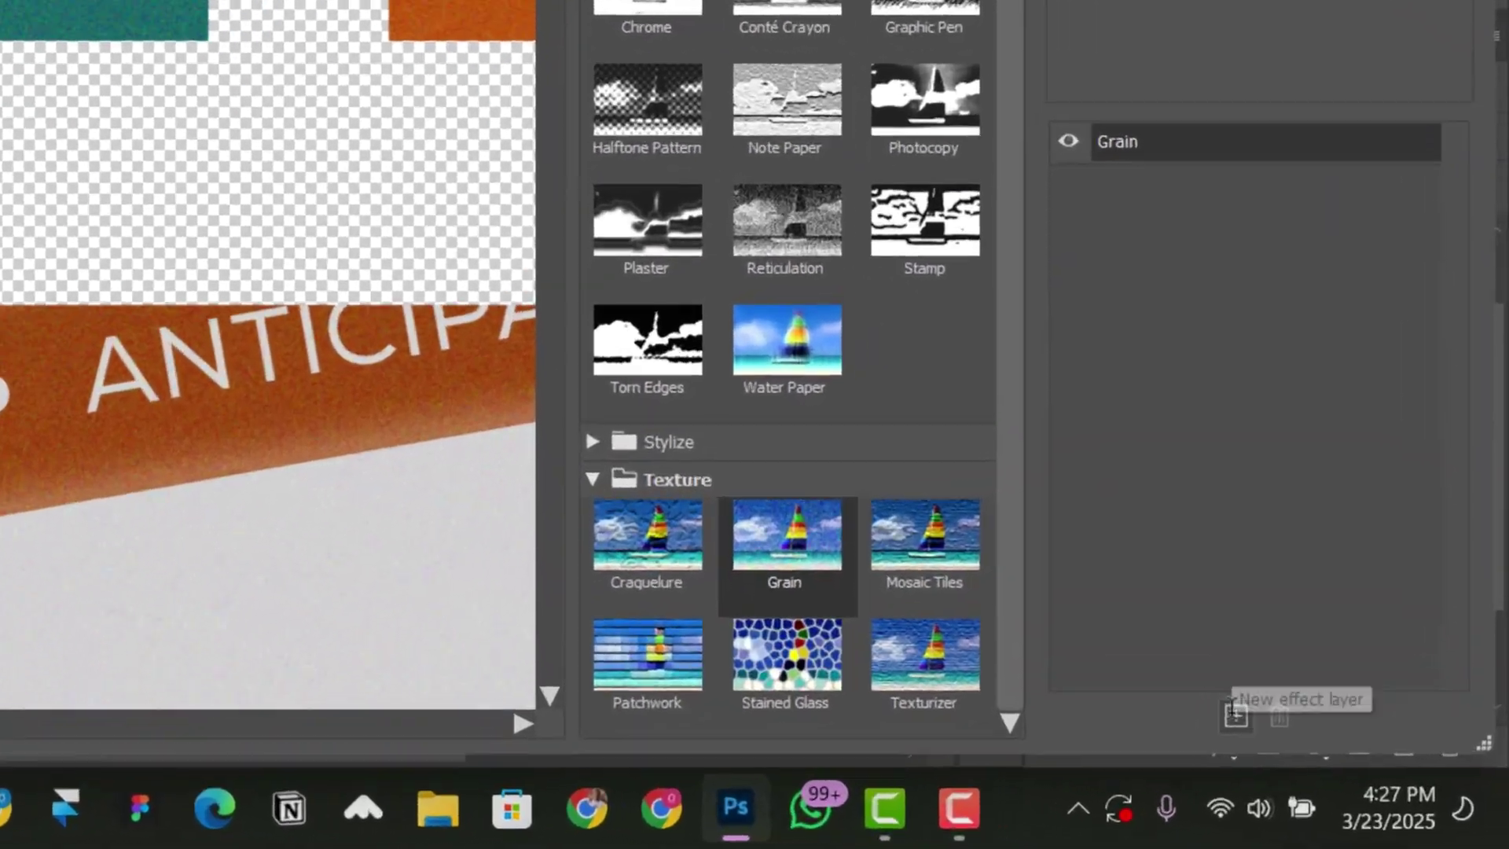
Step: Add a new Halftone Pattern effect layer: Size 5, Contrast 15, Dot pattern type
left_click(1350, 771)
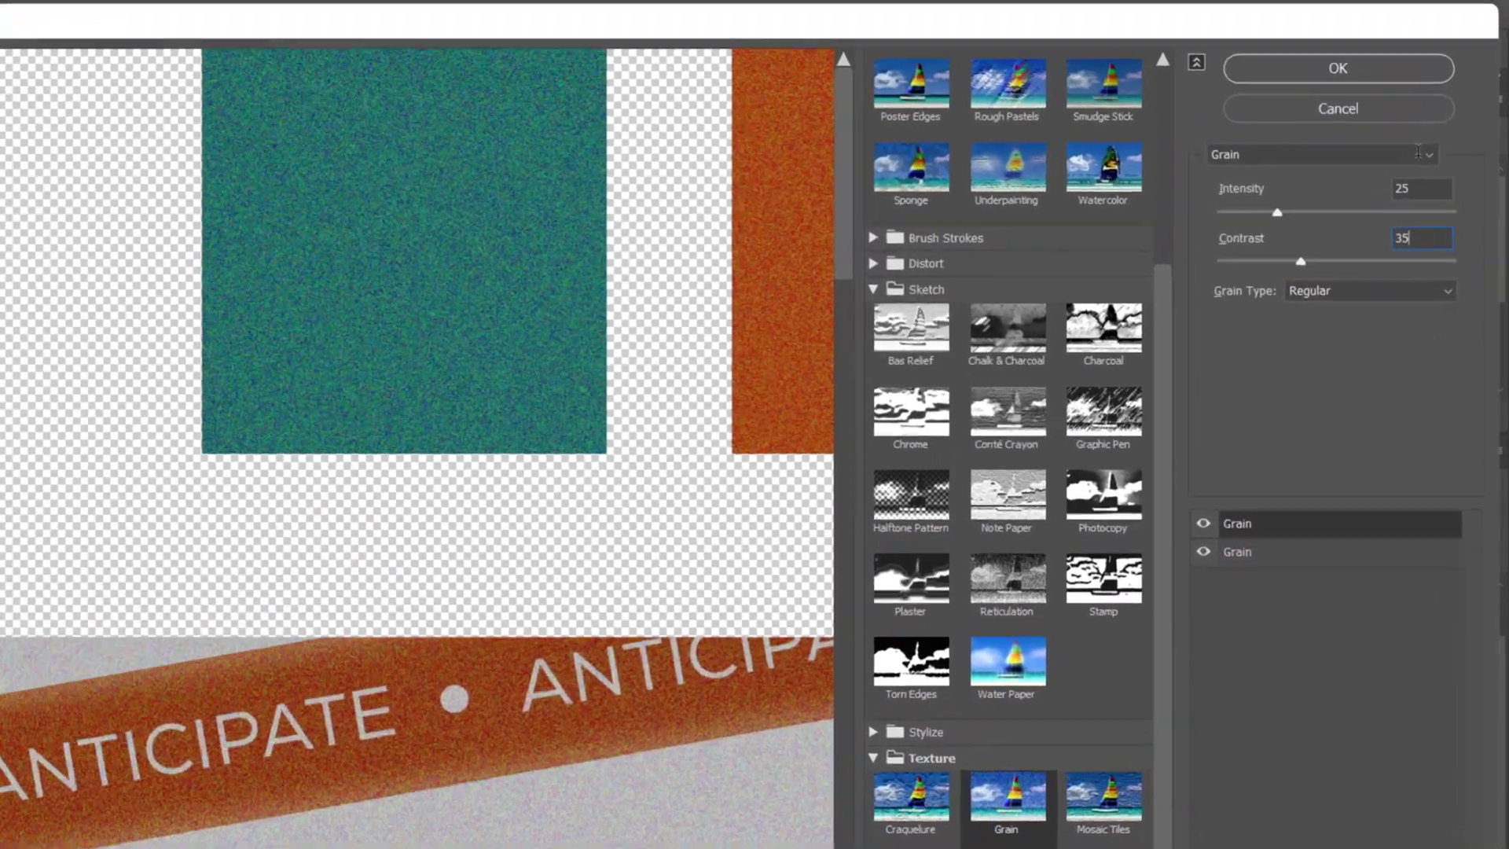
left_click(1399, 81)
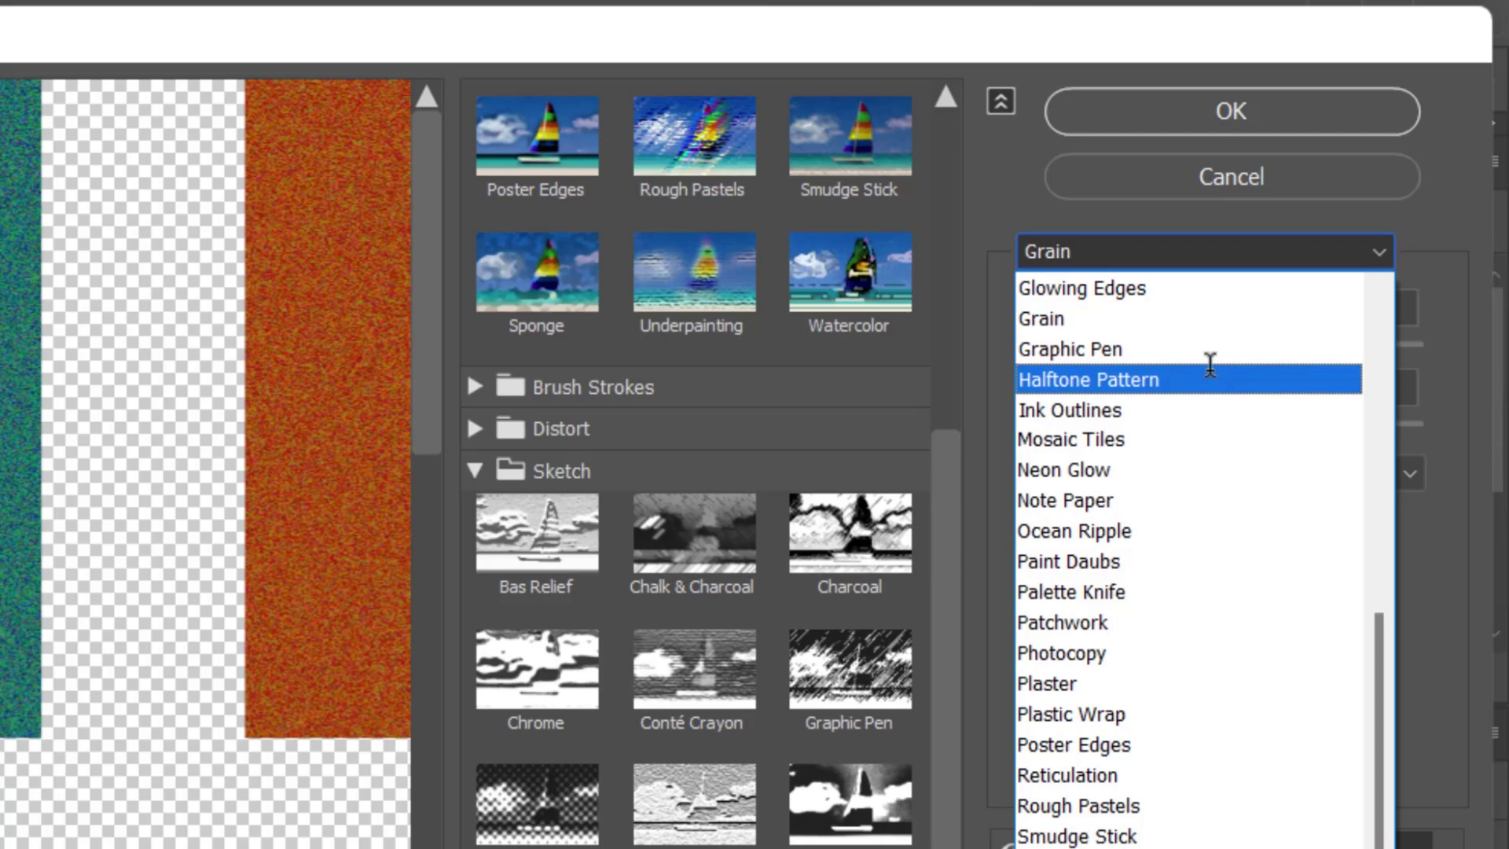
left_click(1210, 375)
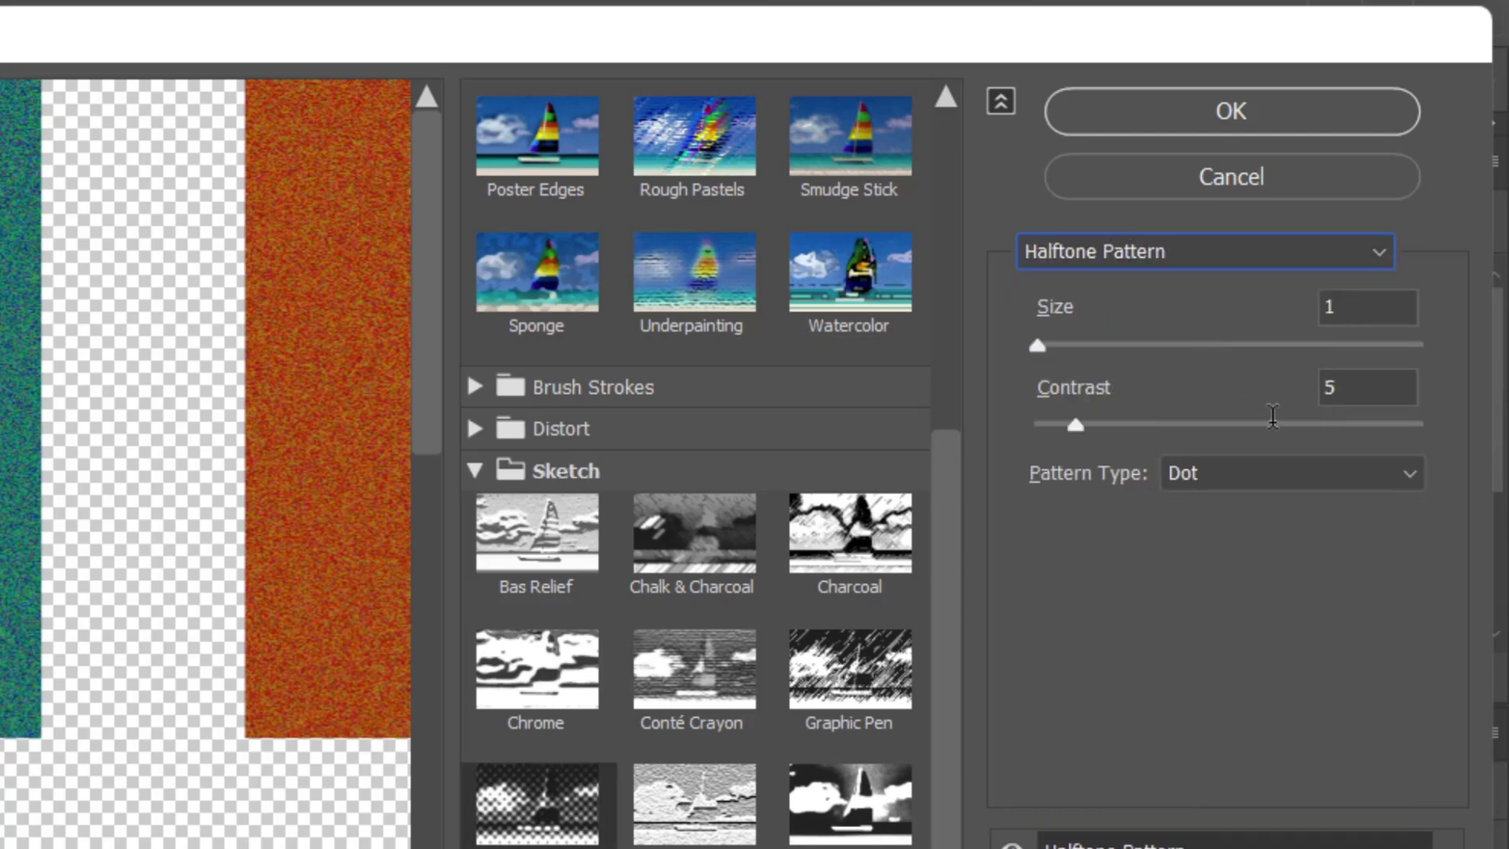
double_click(1384, 299)
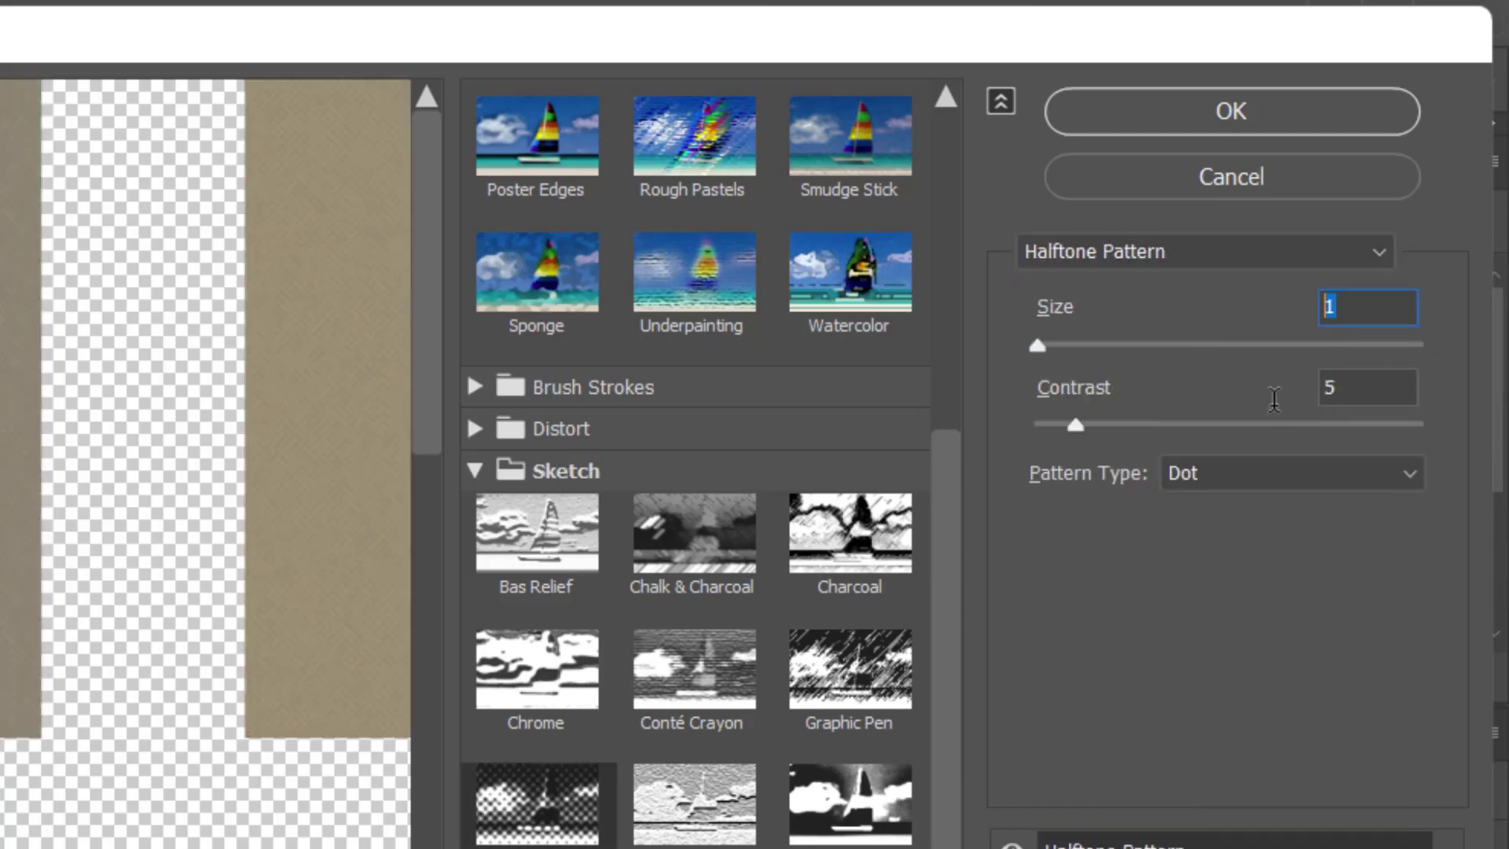
type("5")
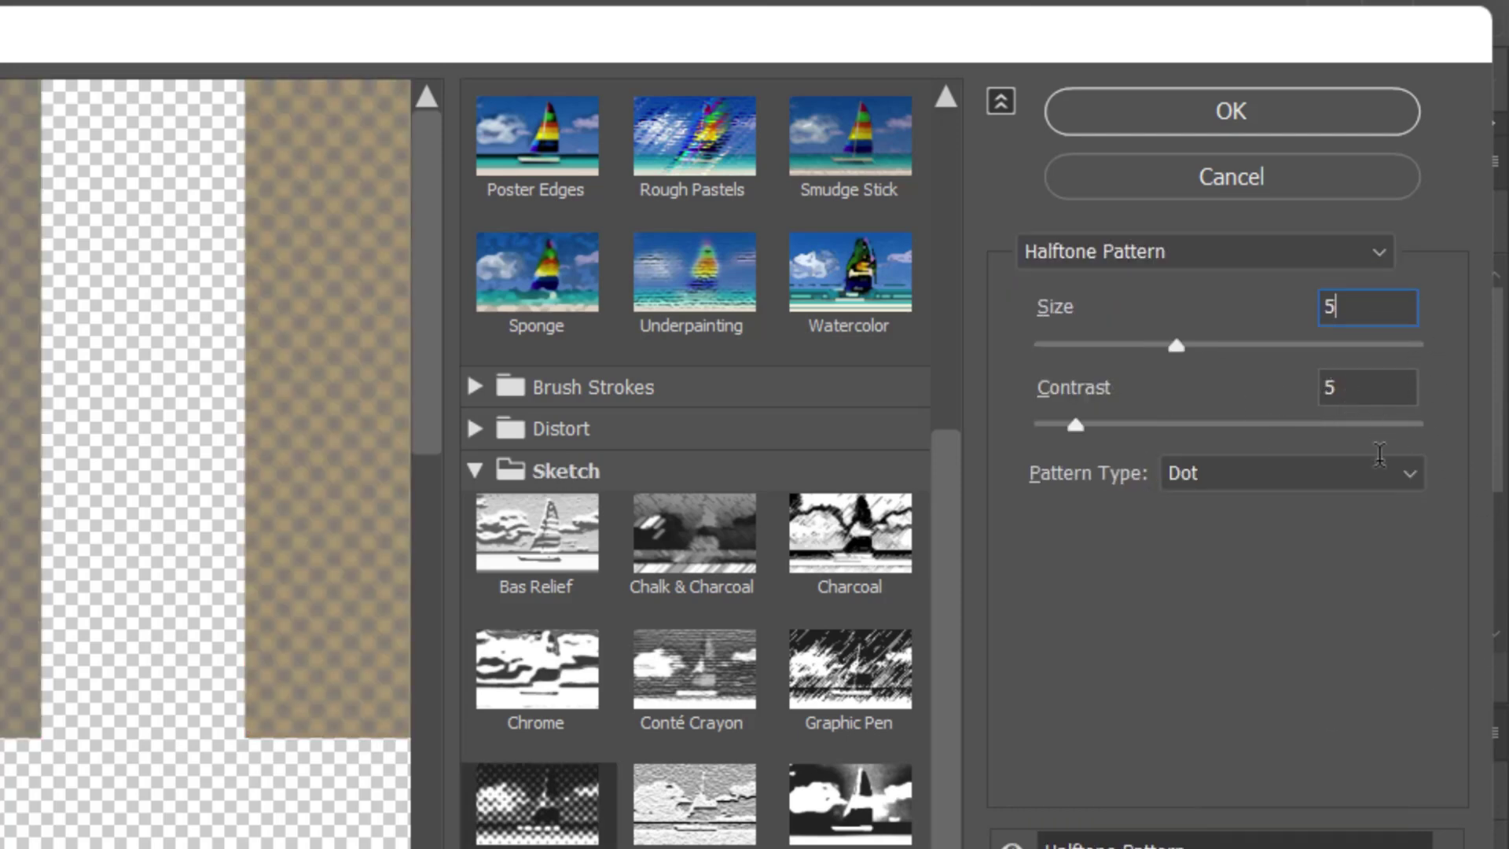
double_click(1356, 373)
type("15")
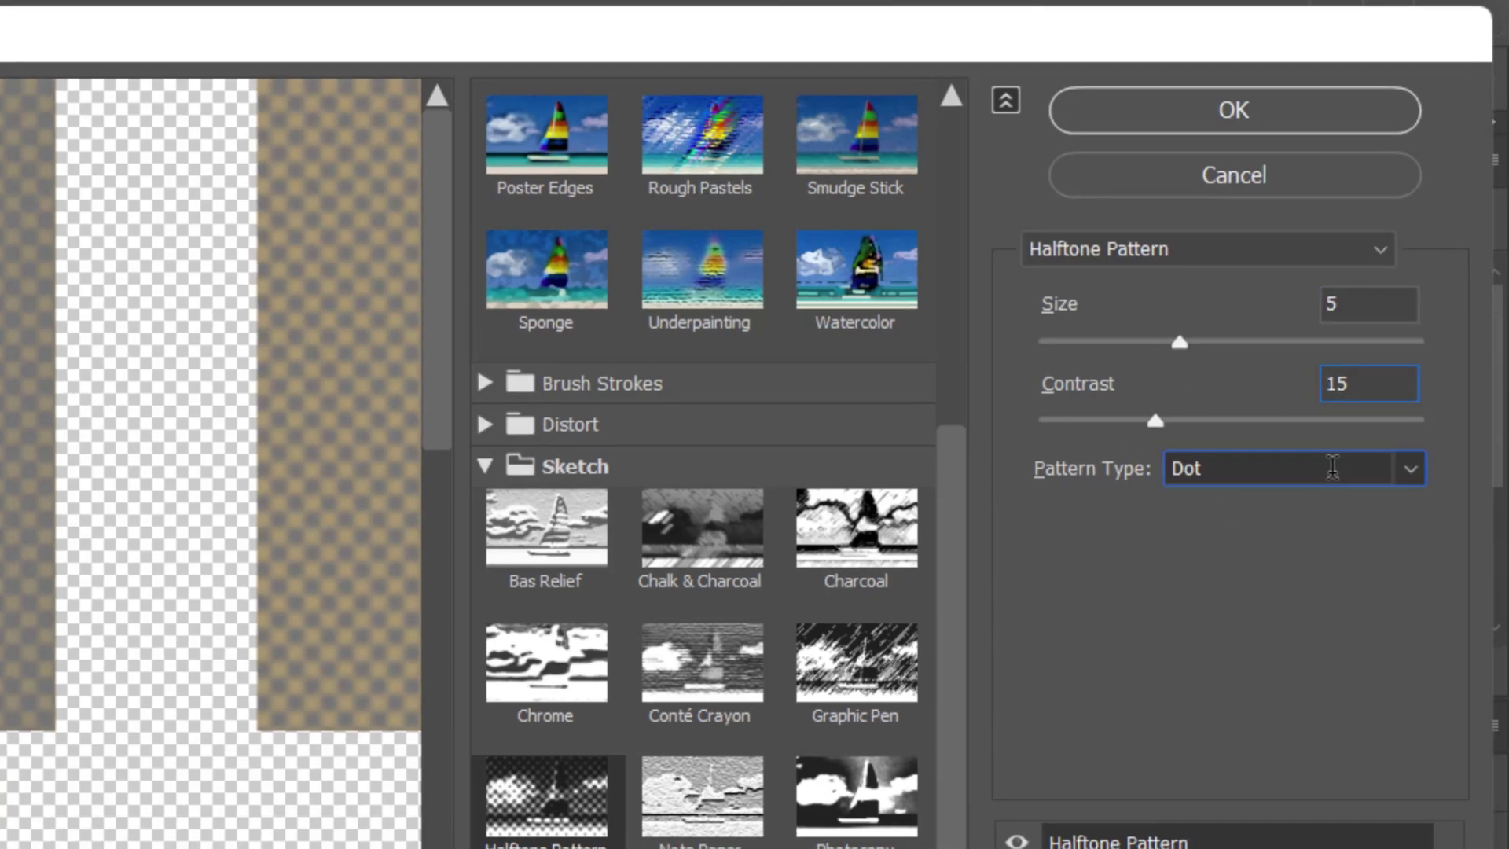
left_click(1330, 472)
left_click(1186, 528)
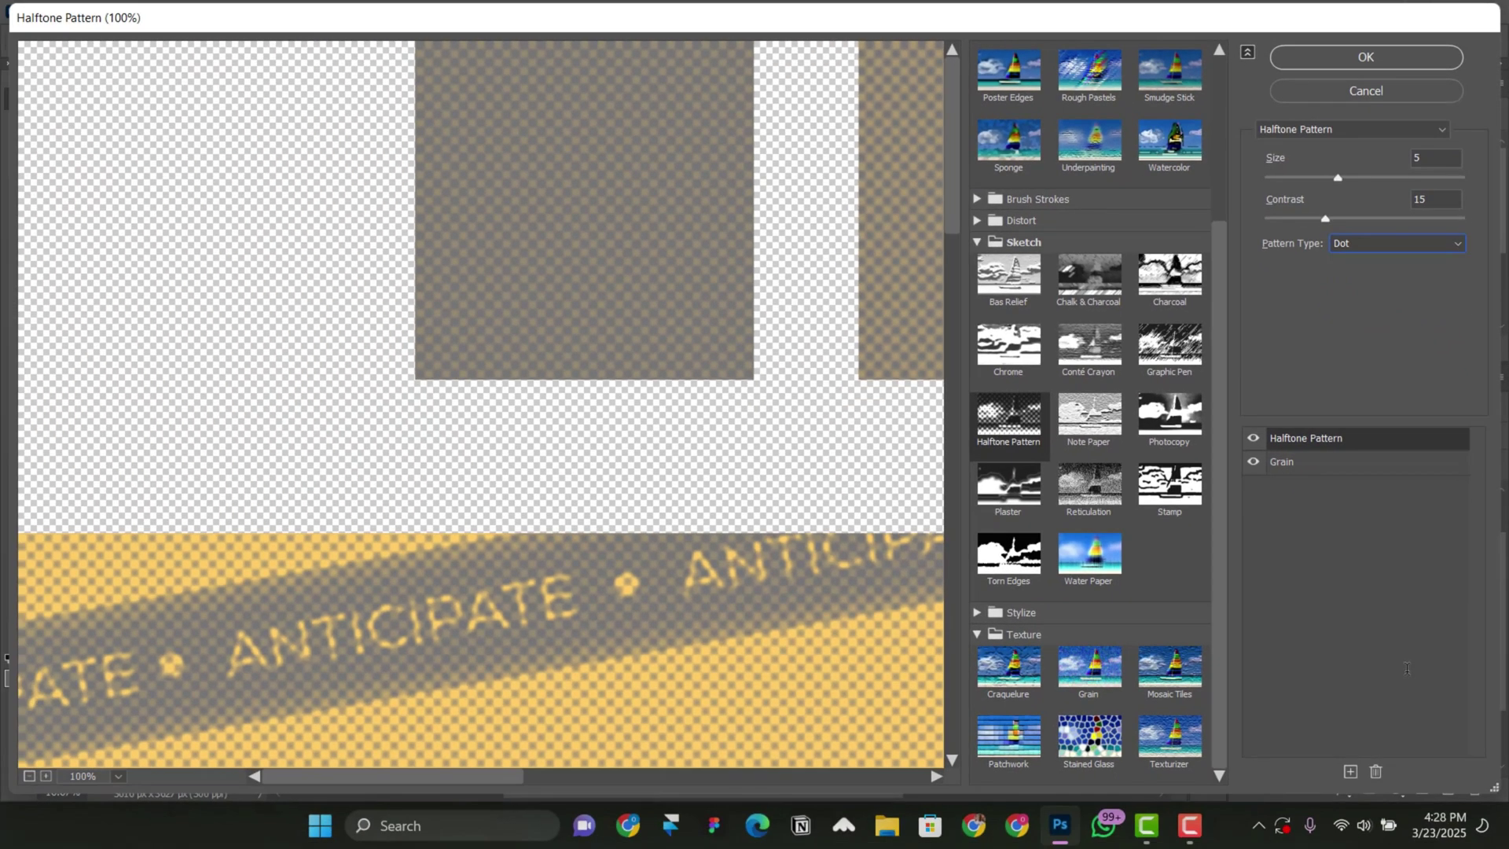
Step: Add a third effect layer as Reticulation with Density 13, Foreground Level 8, Background Level 15
left_click(1350, 771)
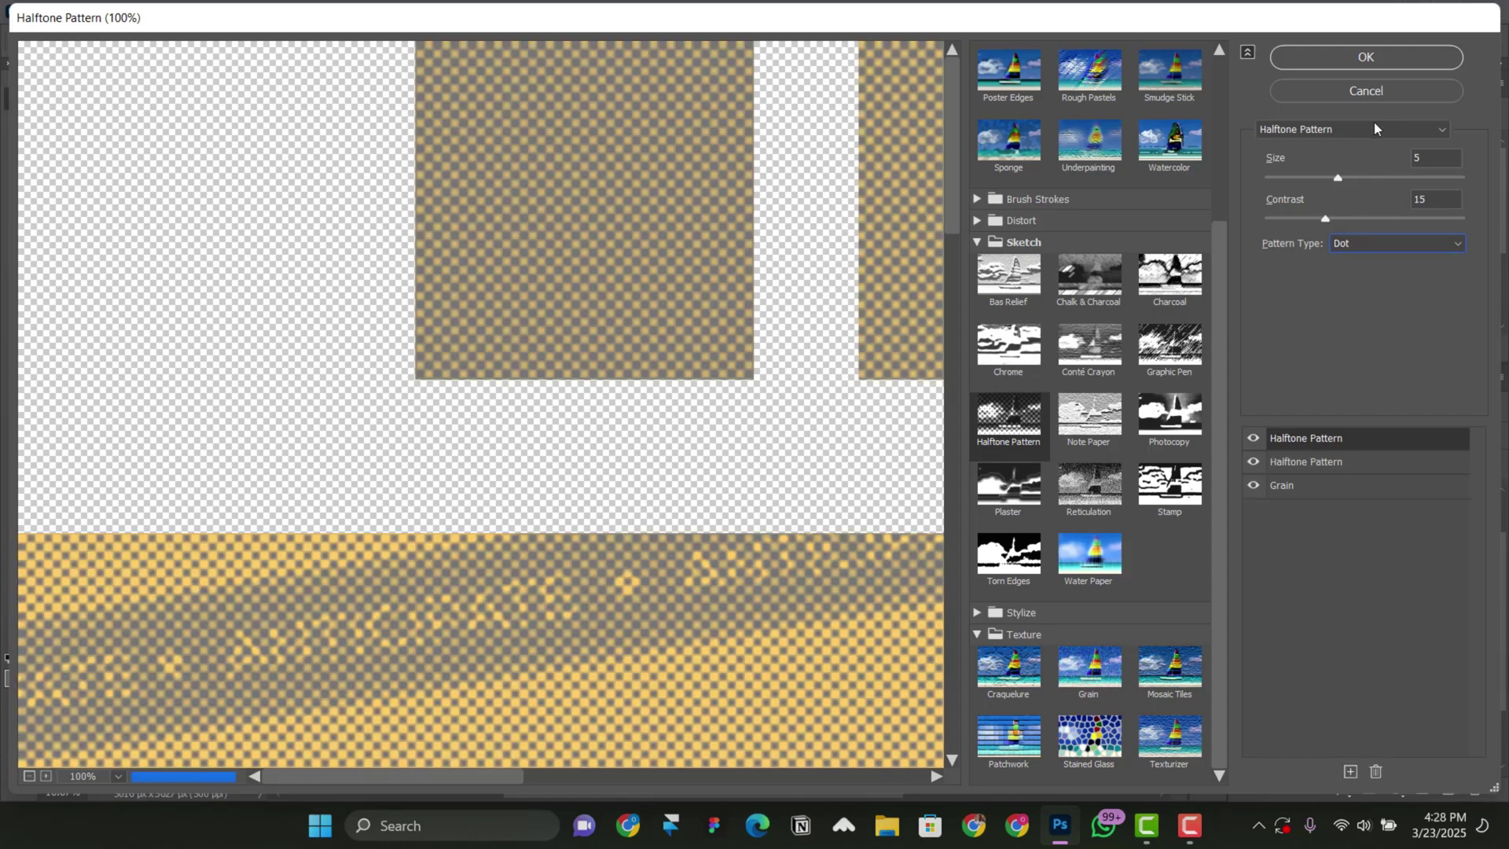
left_click(1374, 128)
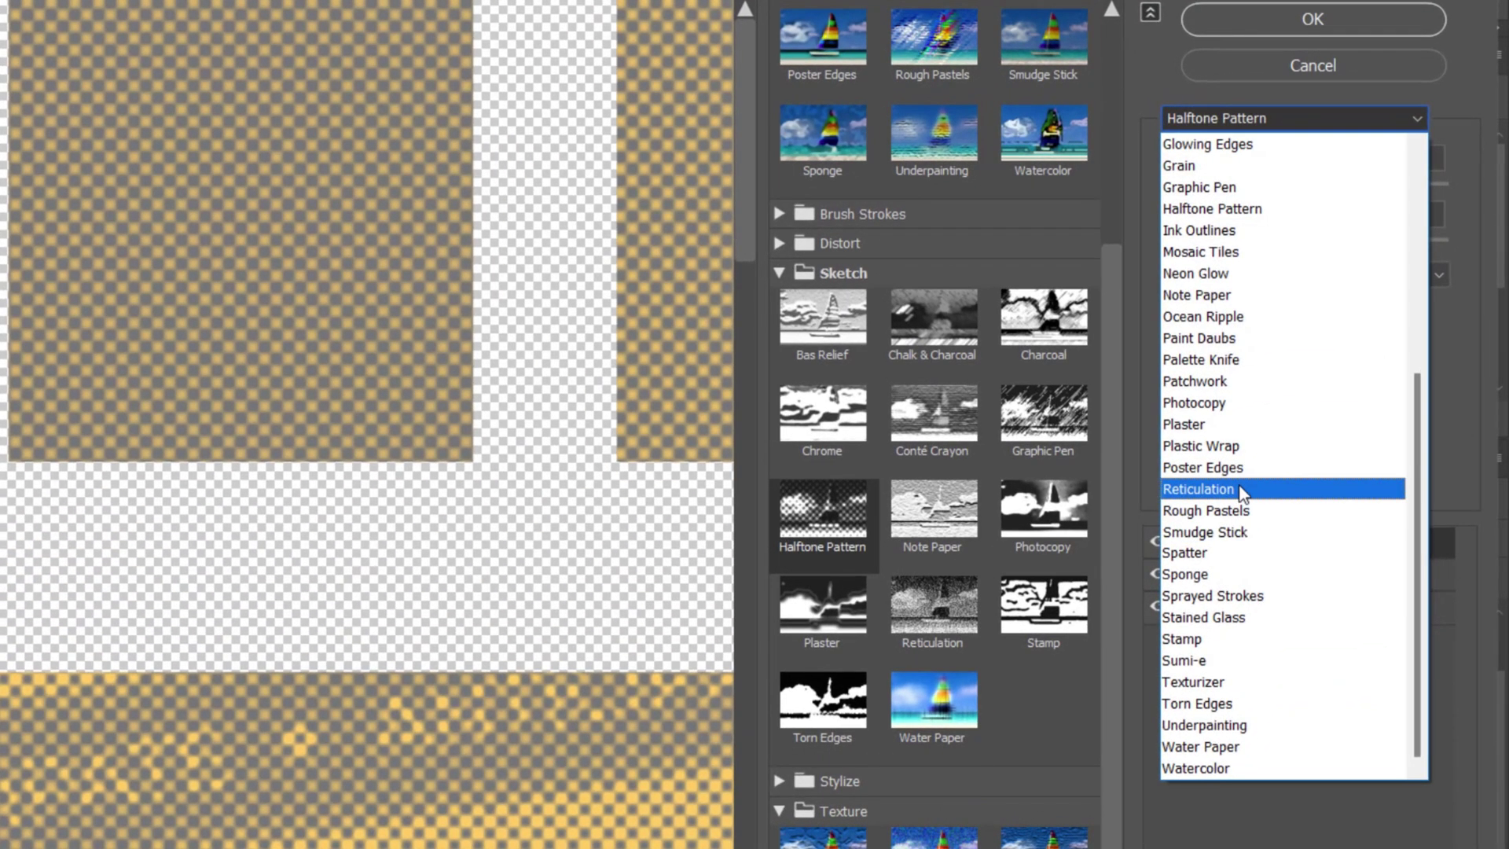
left_click(1241, 491)
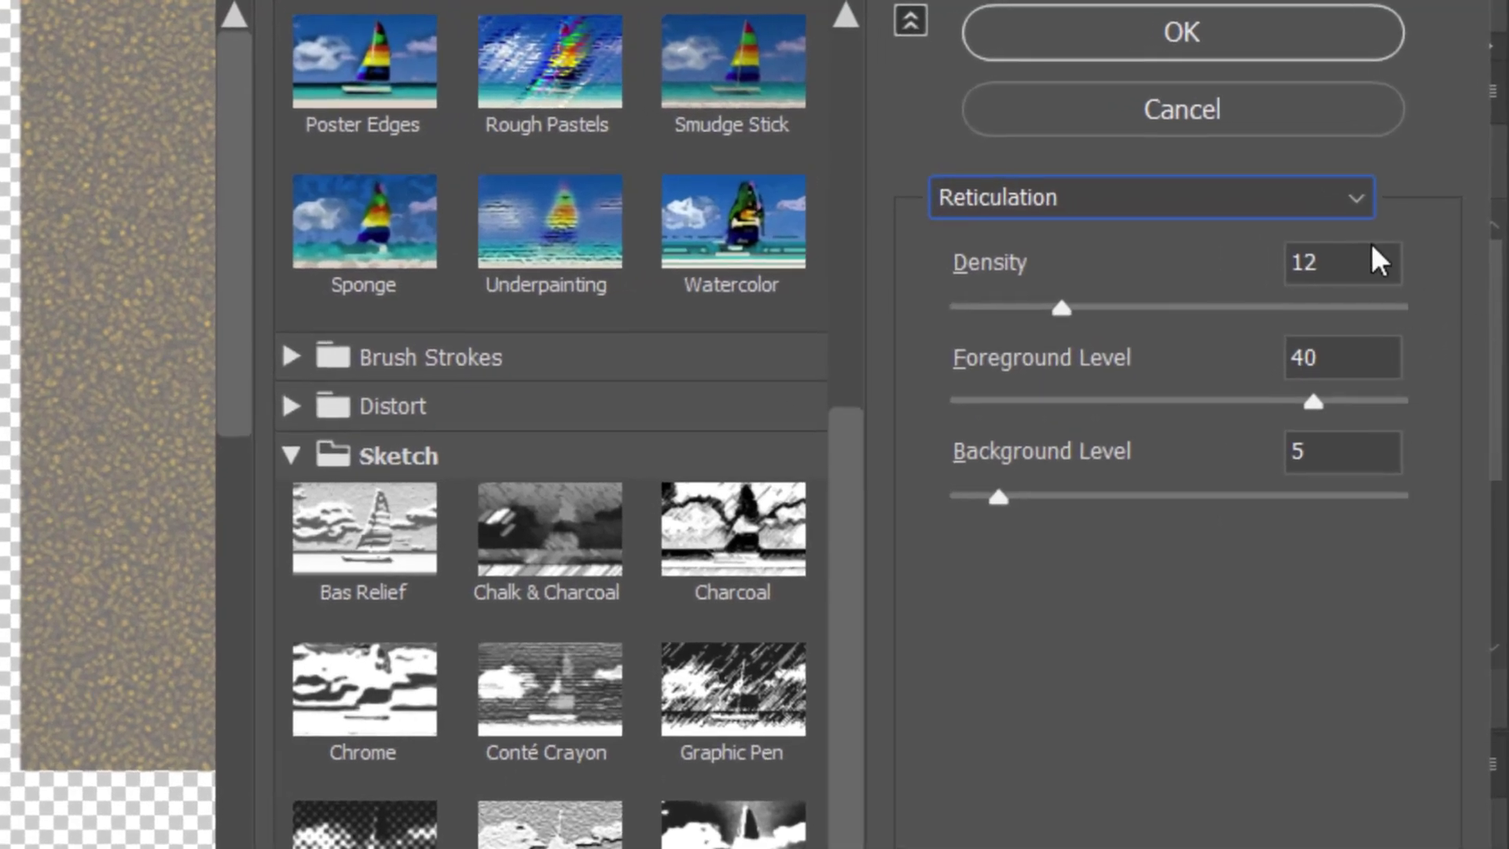
left_click(1328, 260)
type("13")
left_click(1335, 367)
type("8")
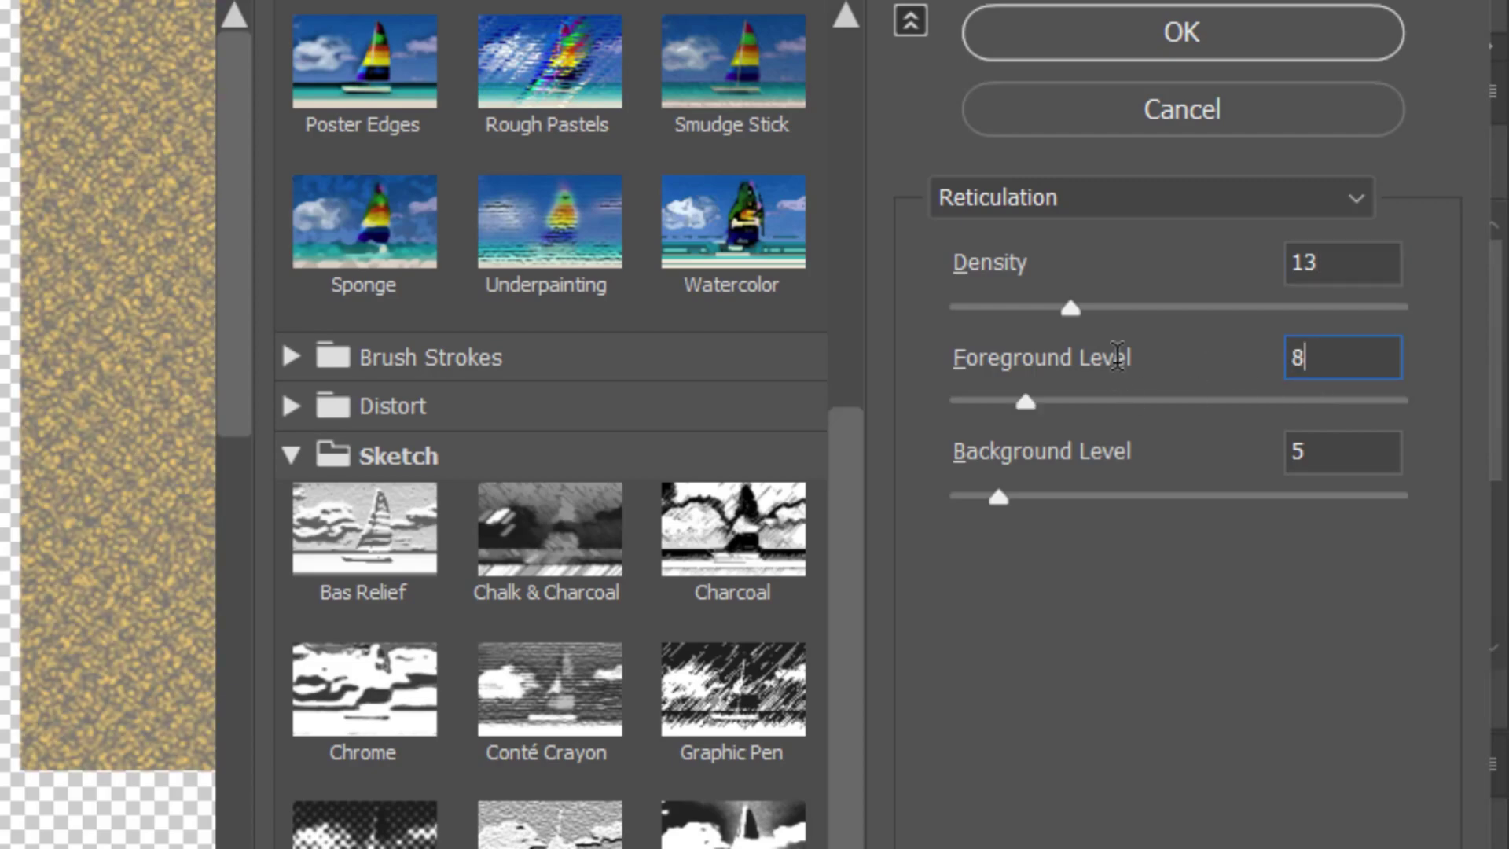
key("Tab")
type("15")
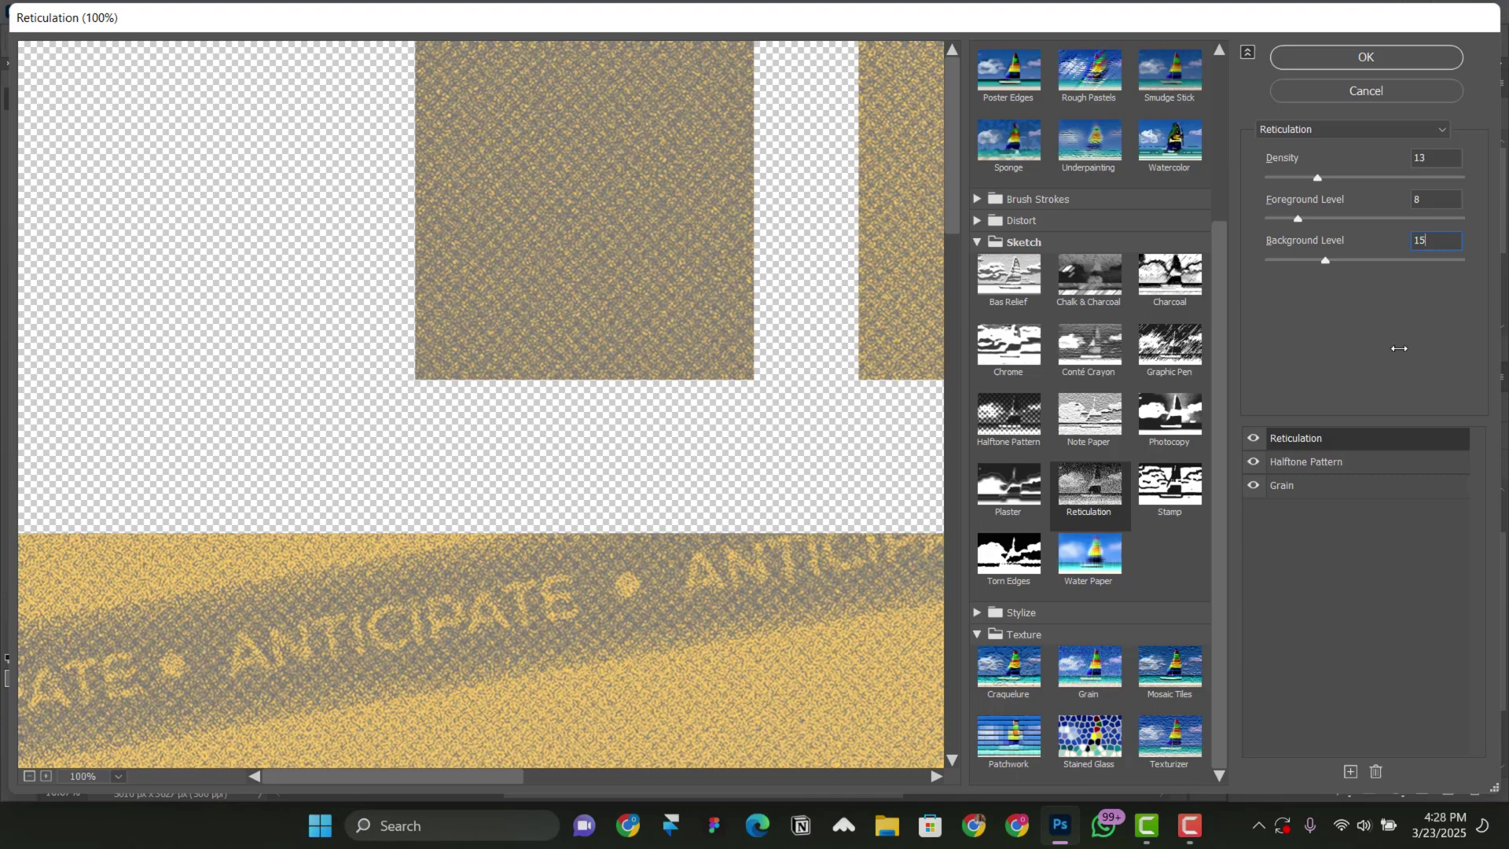
Step: Add a fourth effect layer above Reticulation as Film Grain: Grain 9, Highlight Area 13, Intensity 4
left_click(1350, 771)
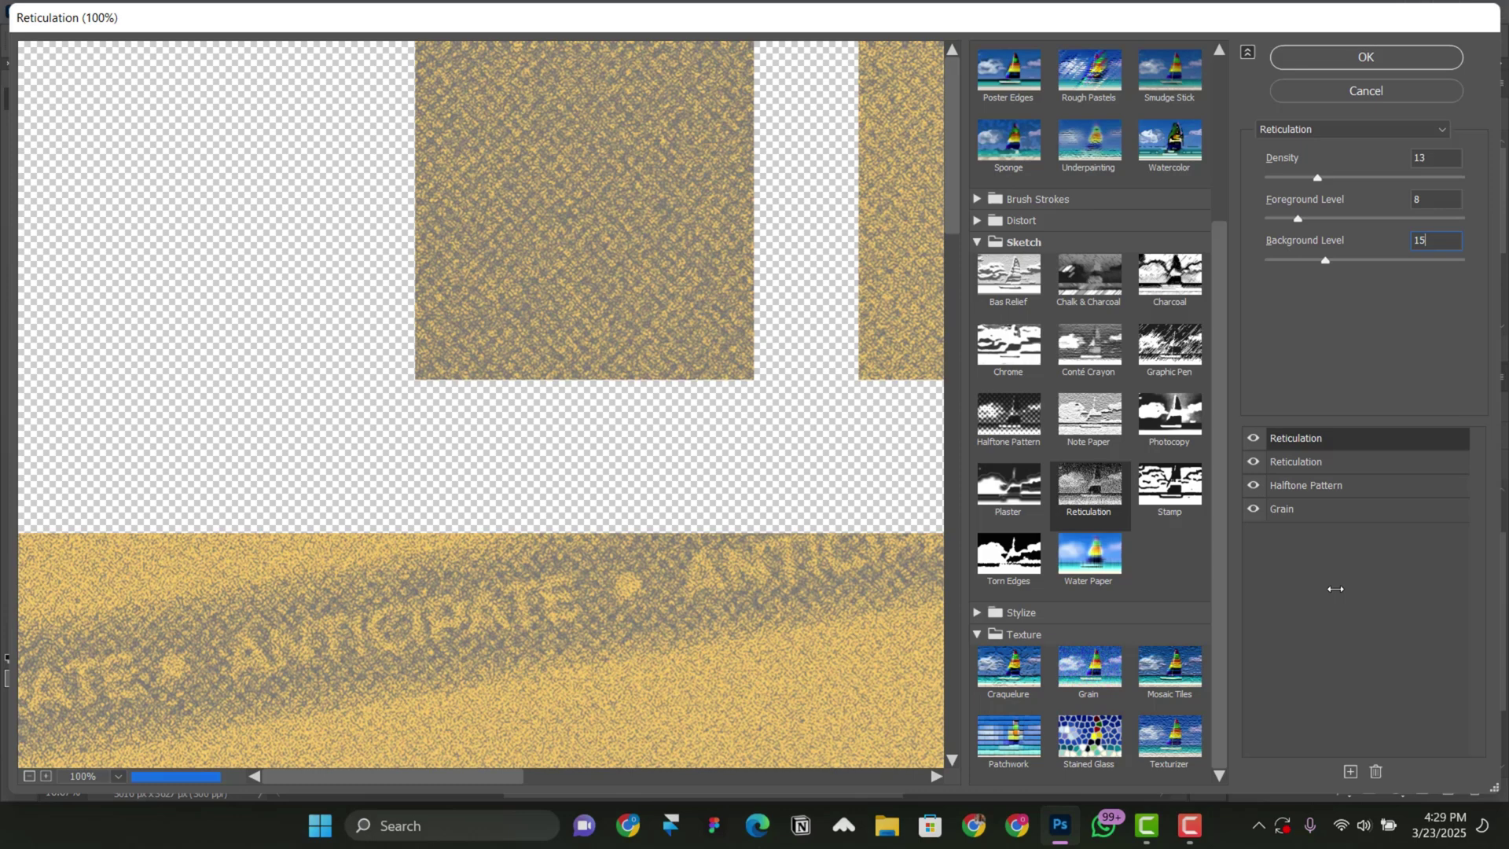
left_click(1409, 129)
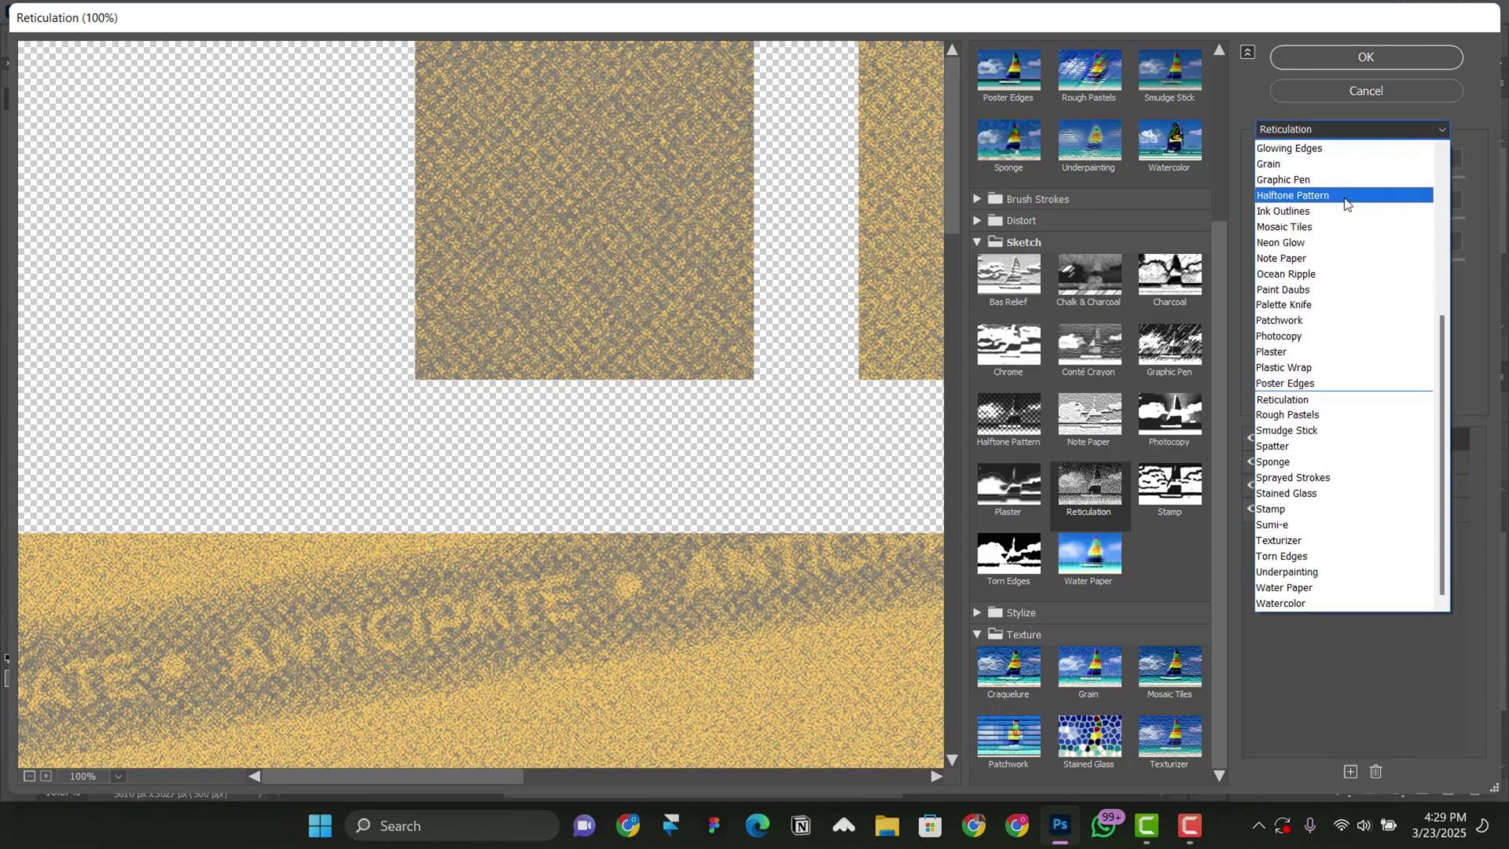
scroll(1336, 330, "up", 5)
left_click(1328, 338)
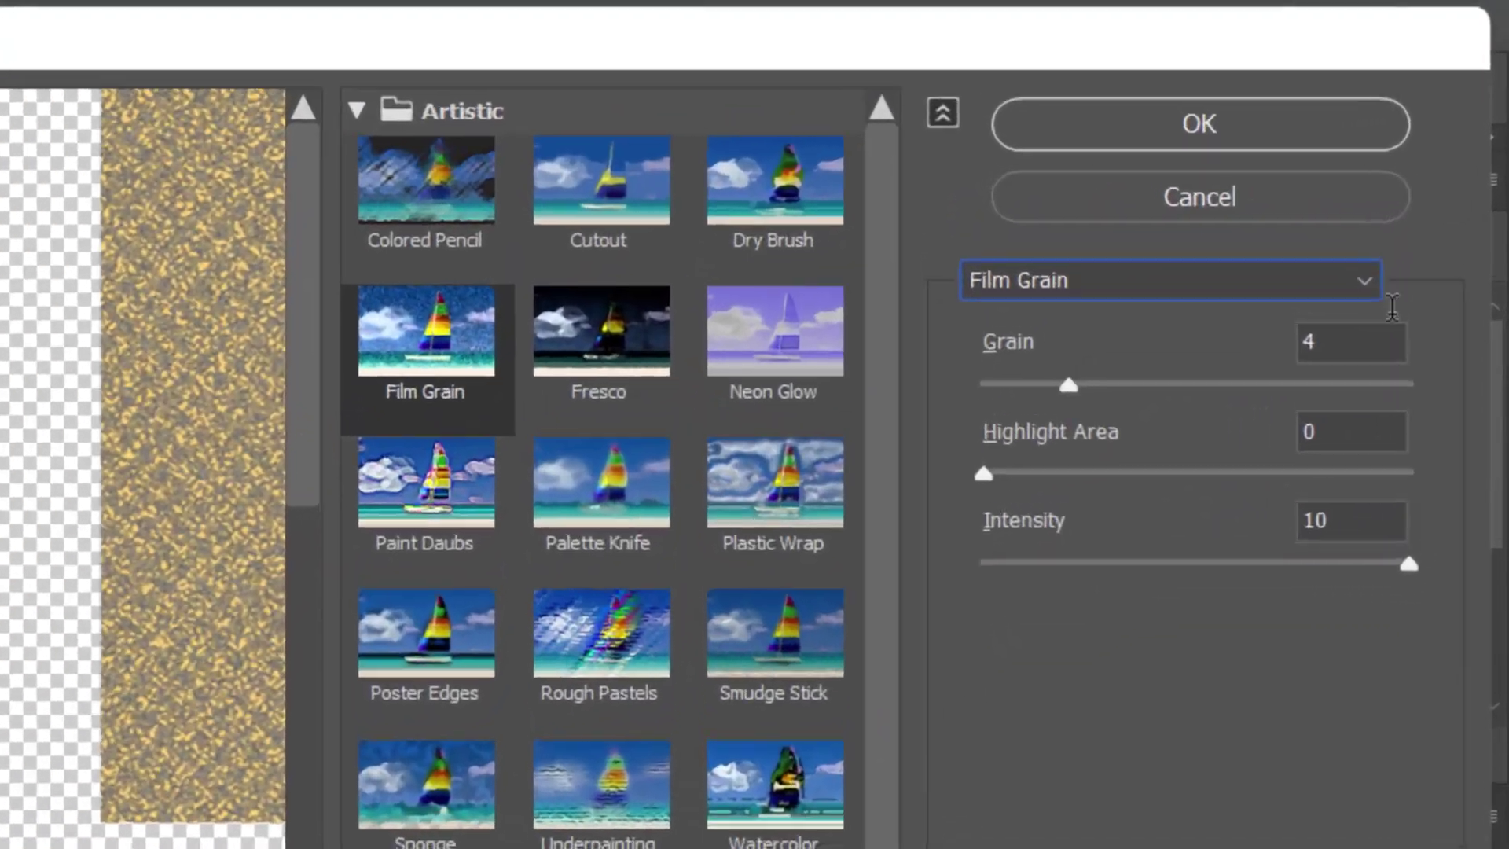
key("Tab")
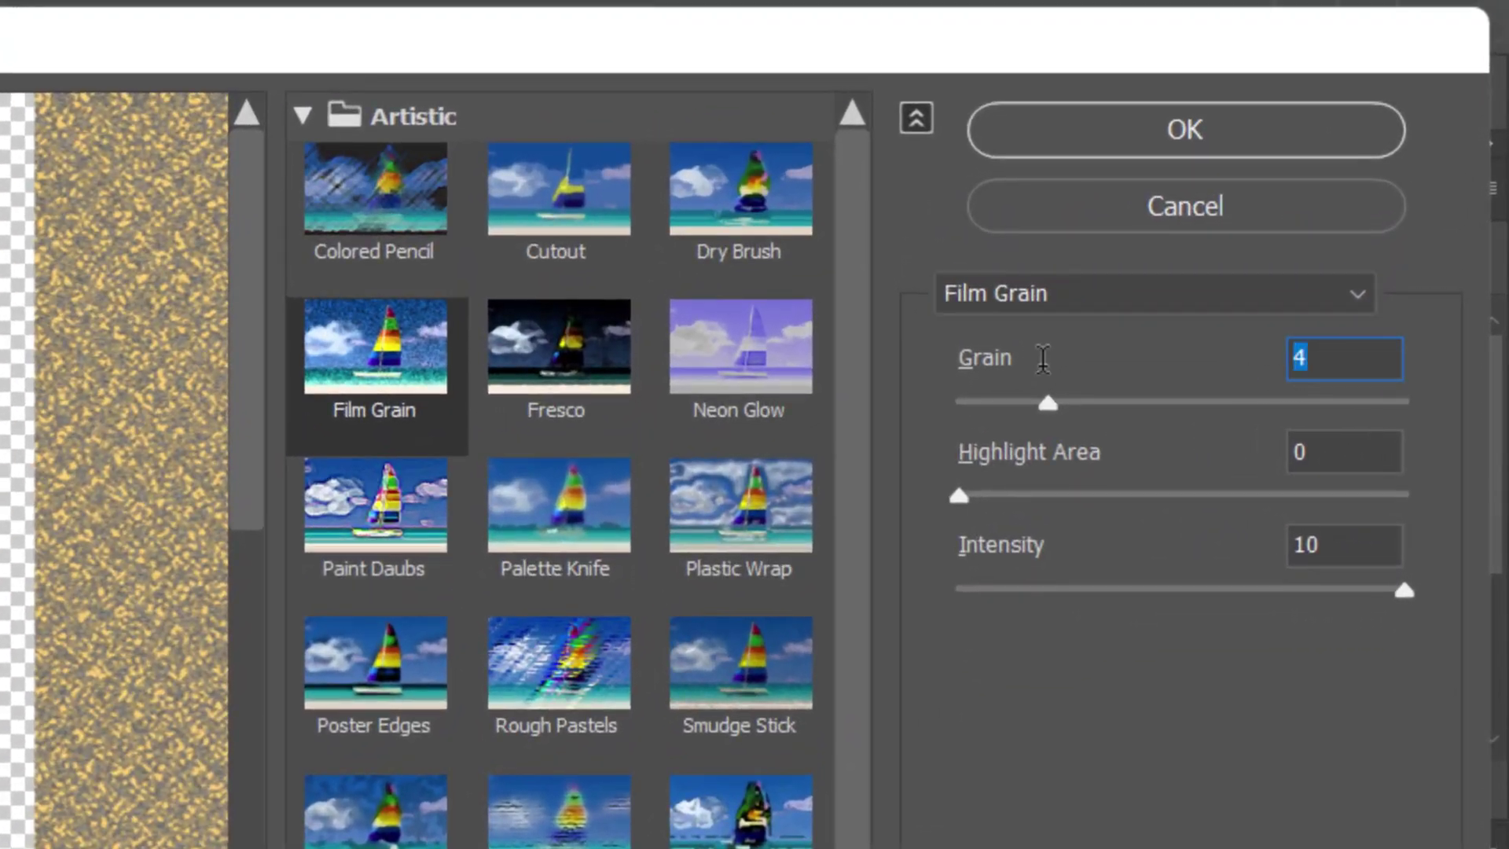
type("9")
key("Tab")
key("BackSpace")
type("1")
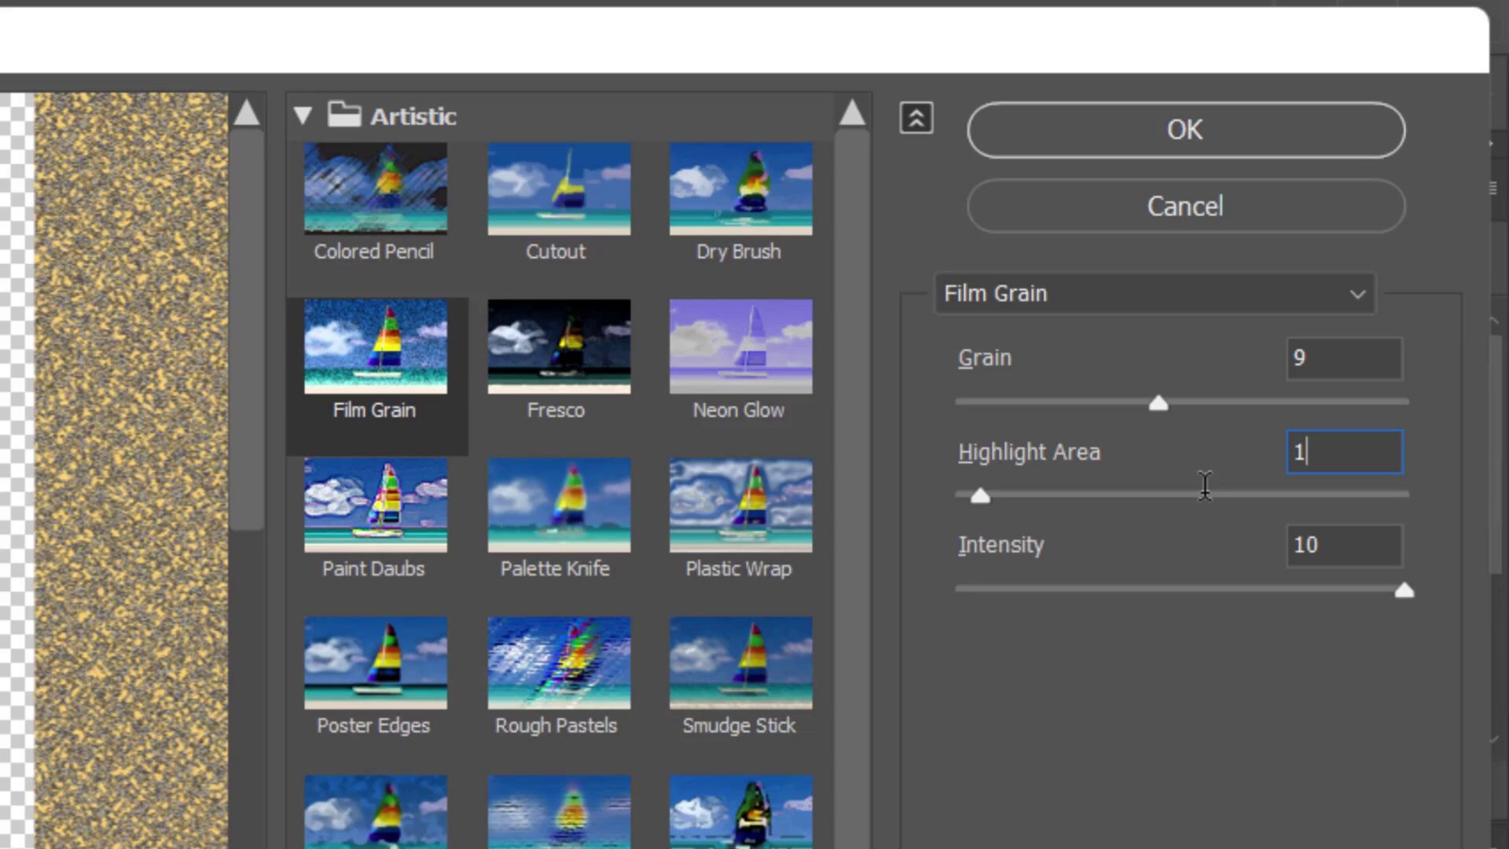
type("3")
key("Tab")
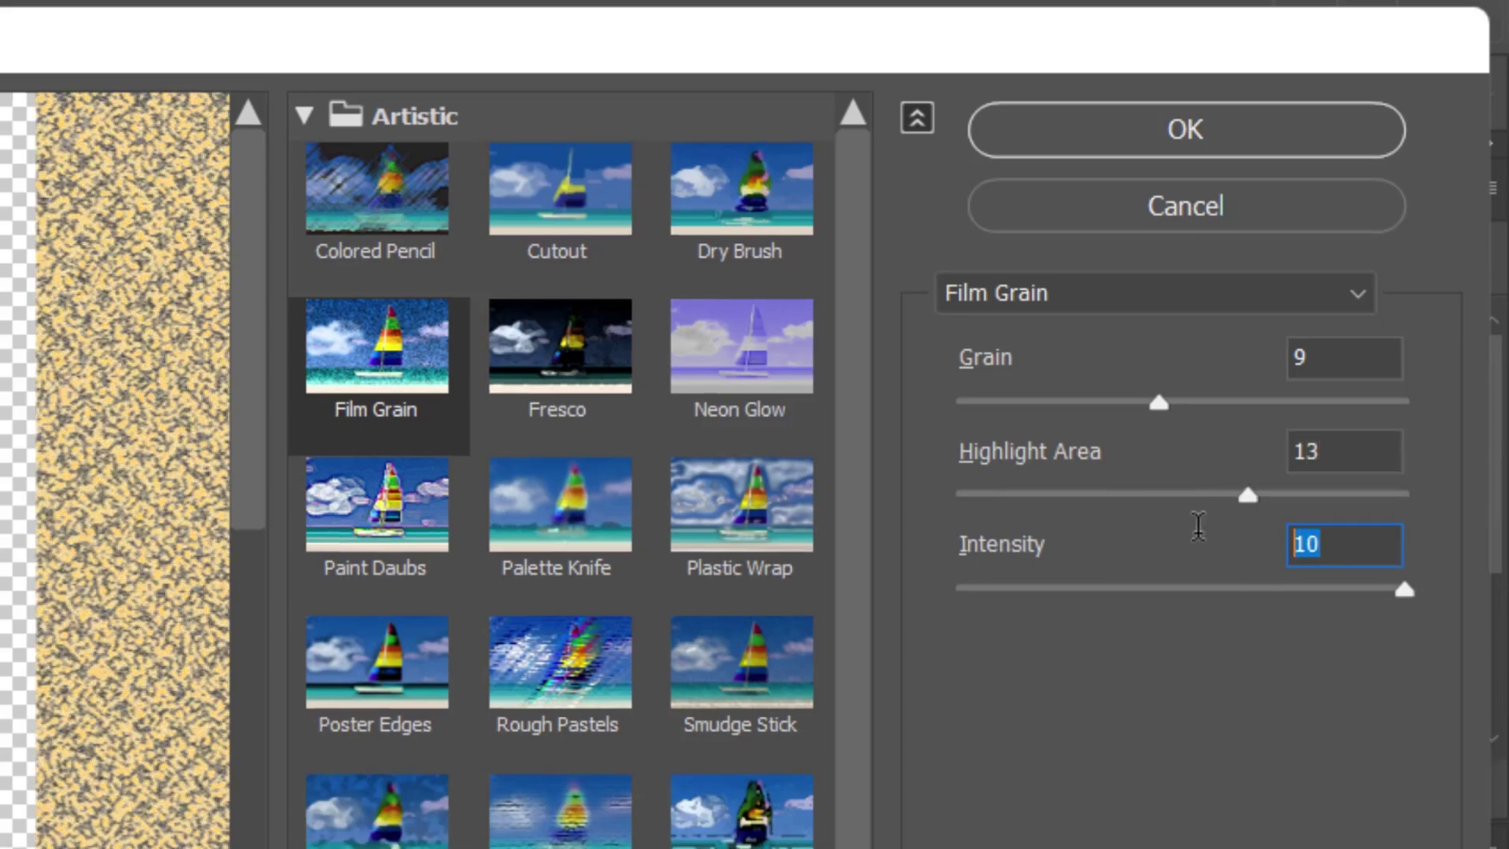
type("4")
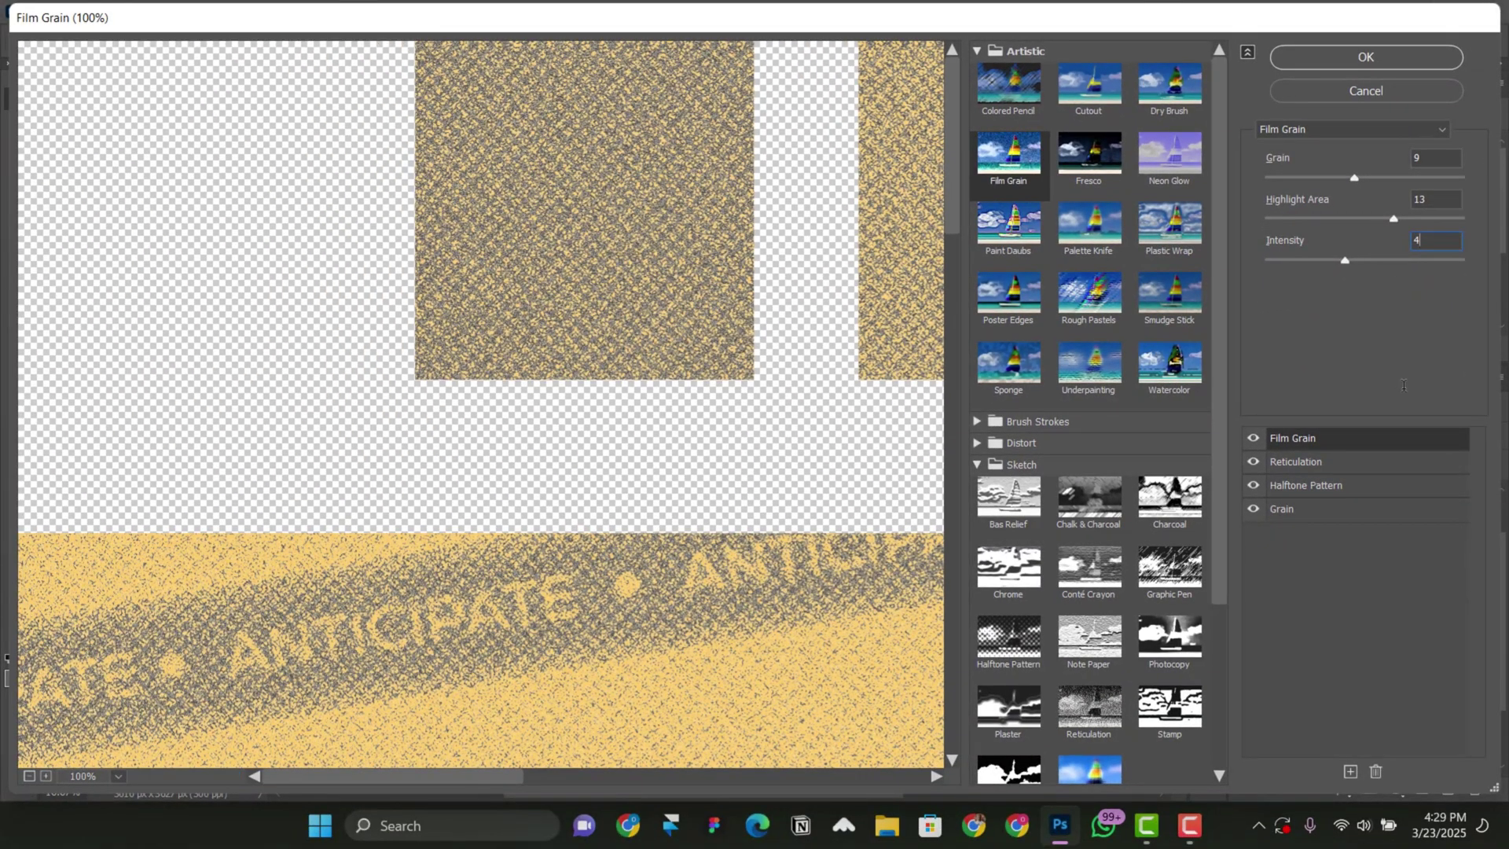
Step: Add a Canvas Texturizer effect (Scaling 200, Relief 5) and apply the five-effect stack to Texture
left_click(1350, 771)
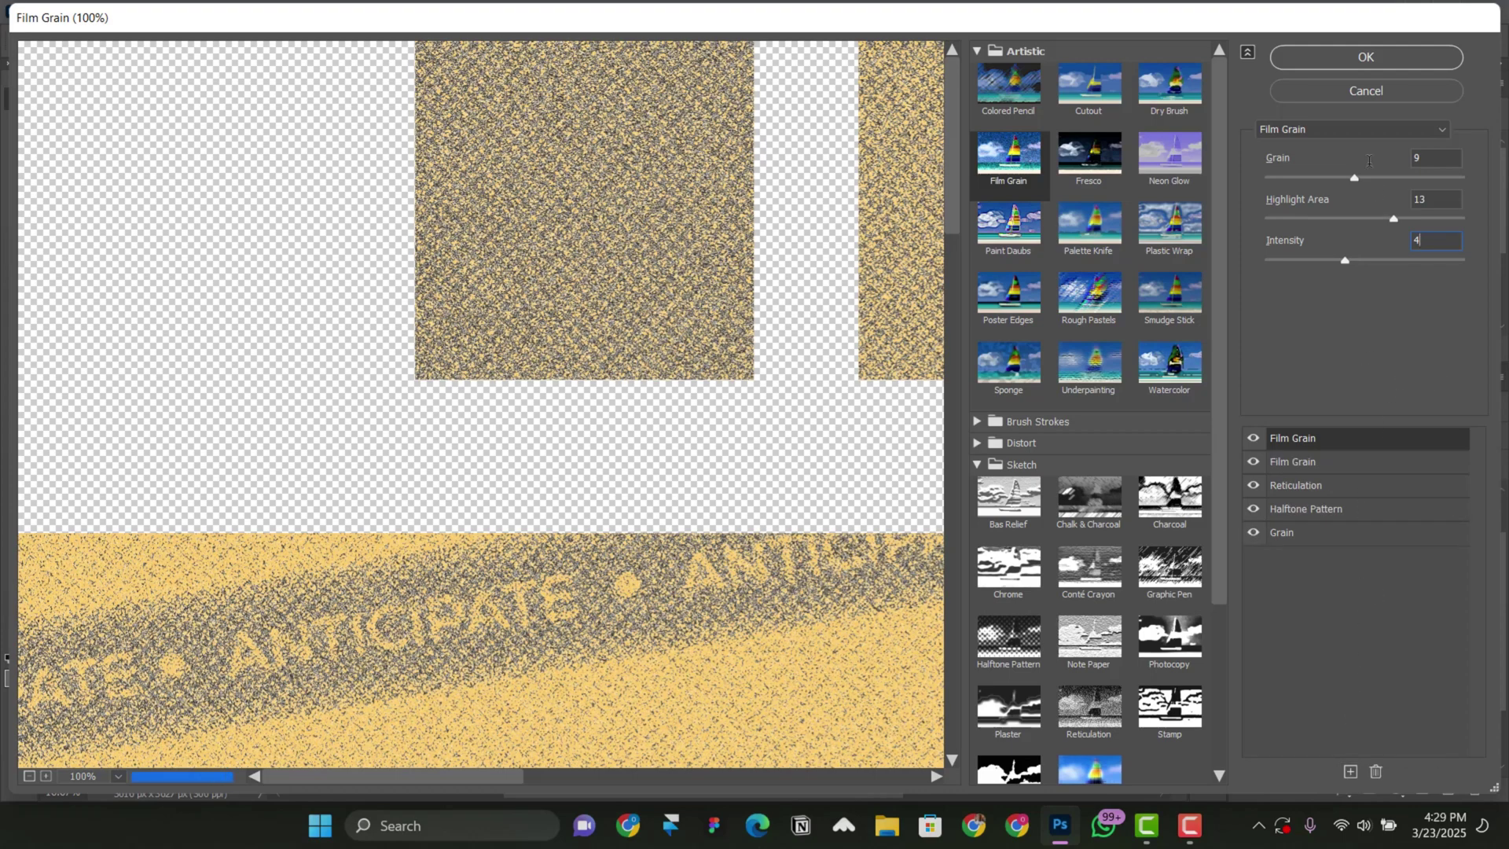
left_click(1365, 129)
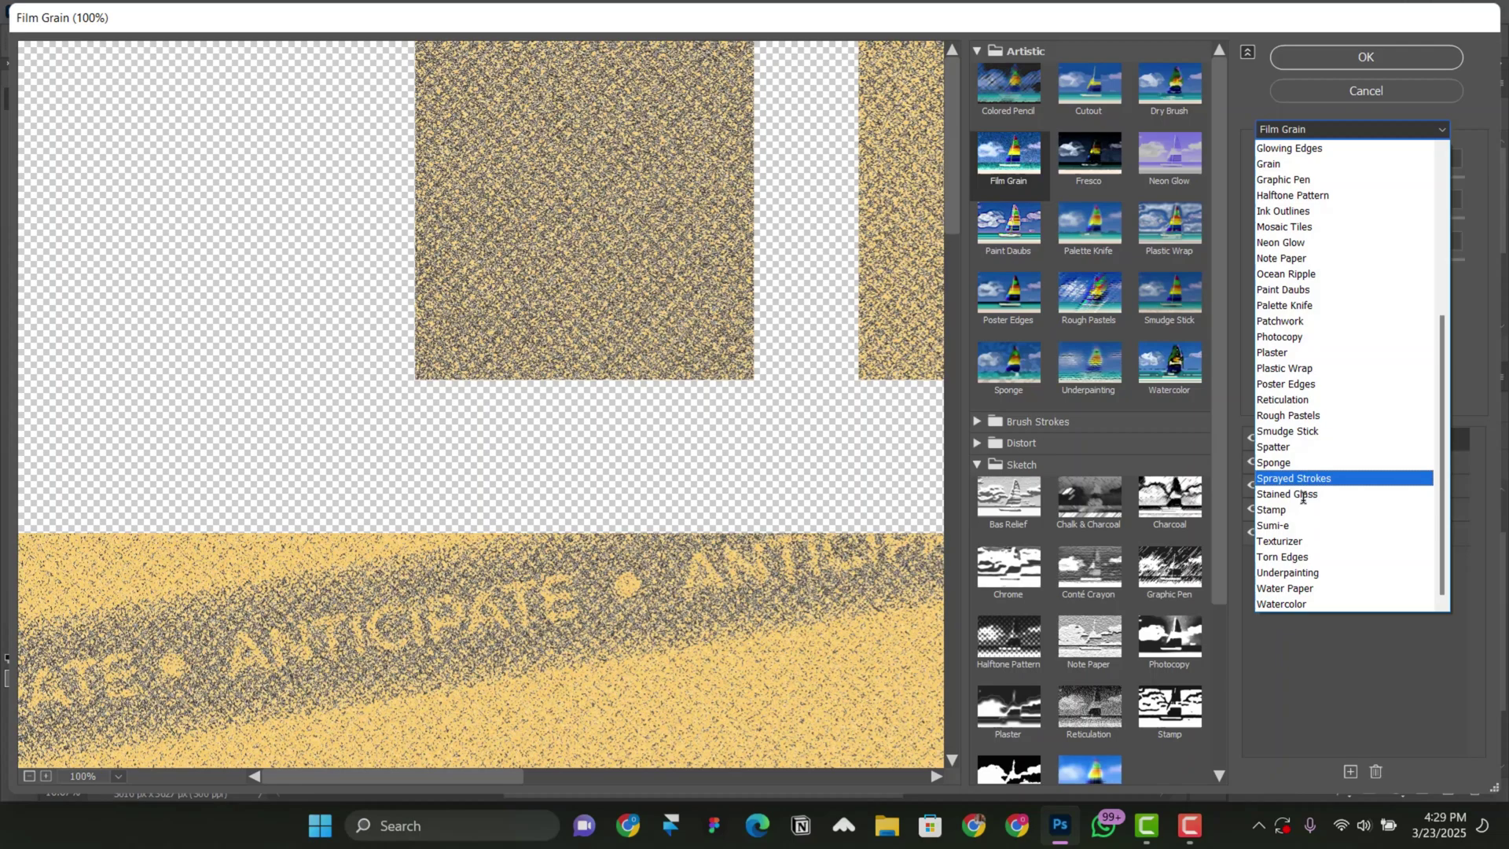
left_click(1291, 541)
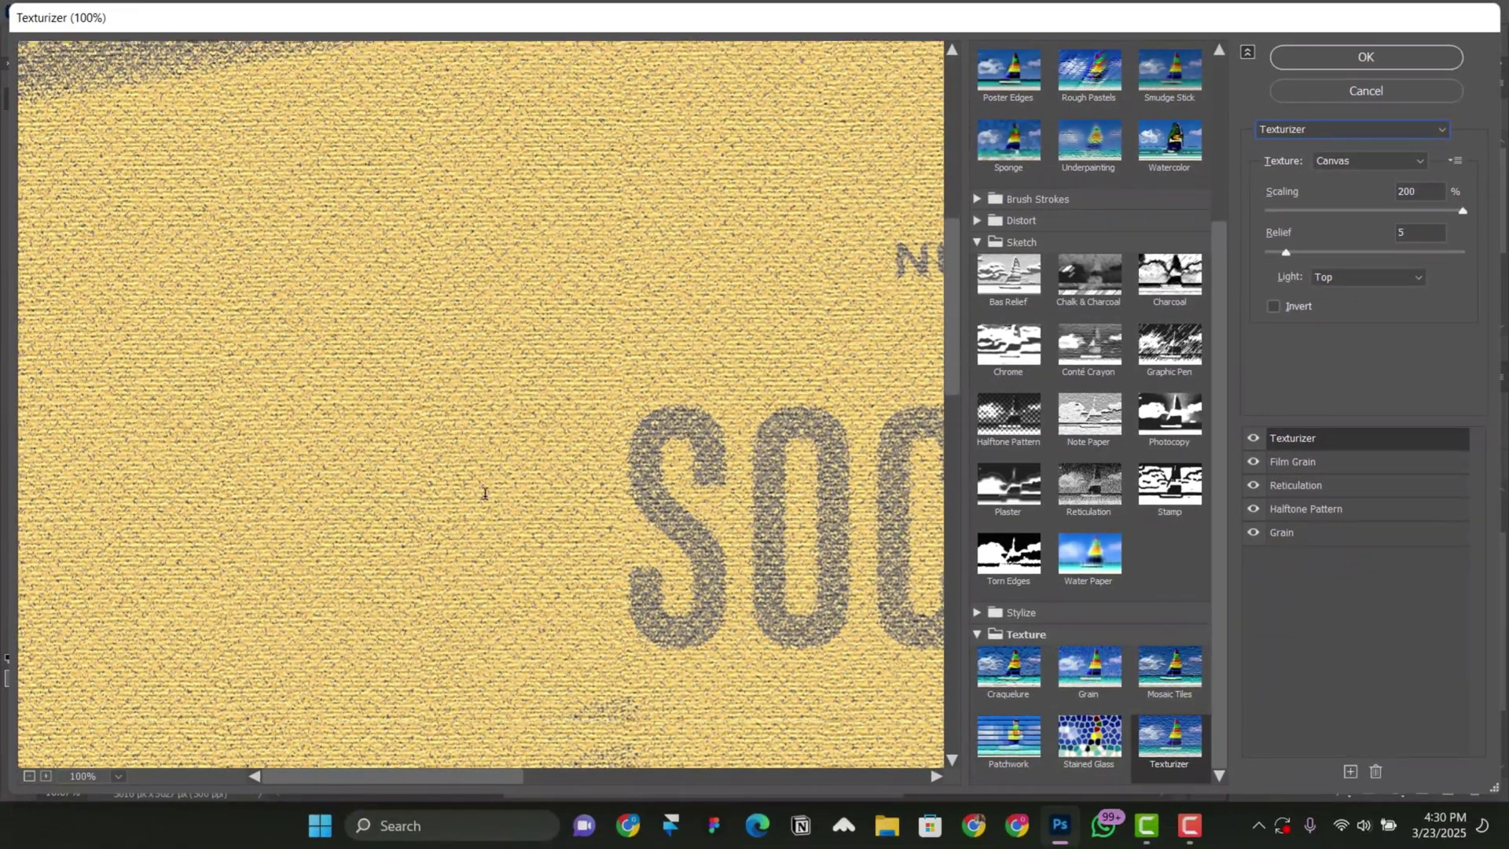
scroll(485, 493, "up", 3)
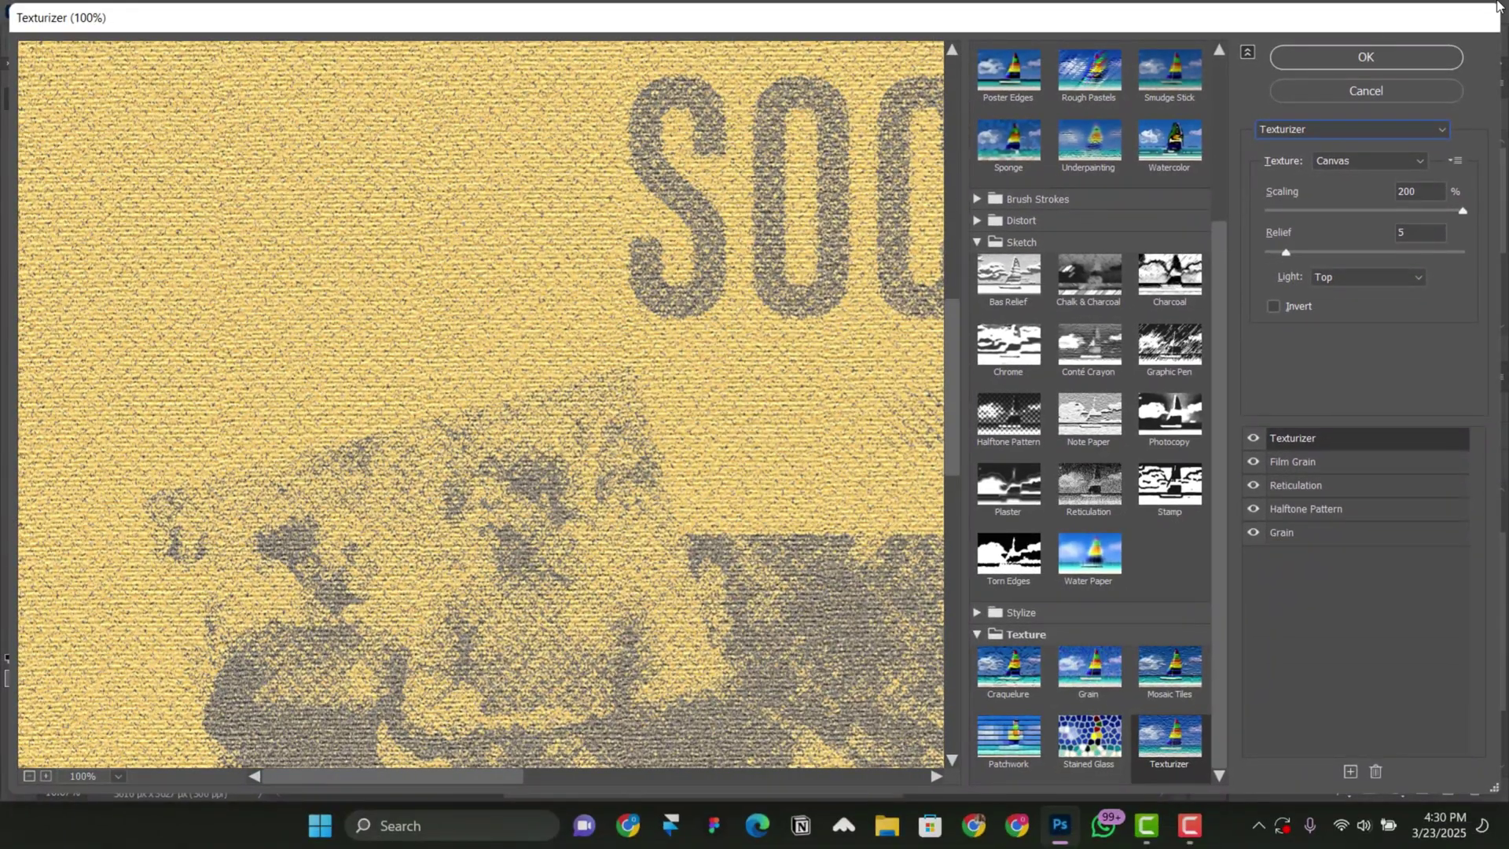
left_click(1364, 60)
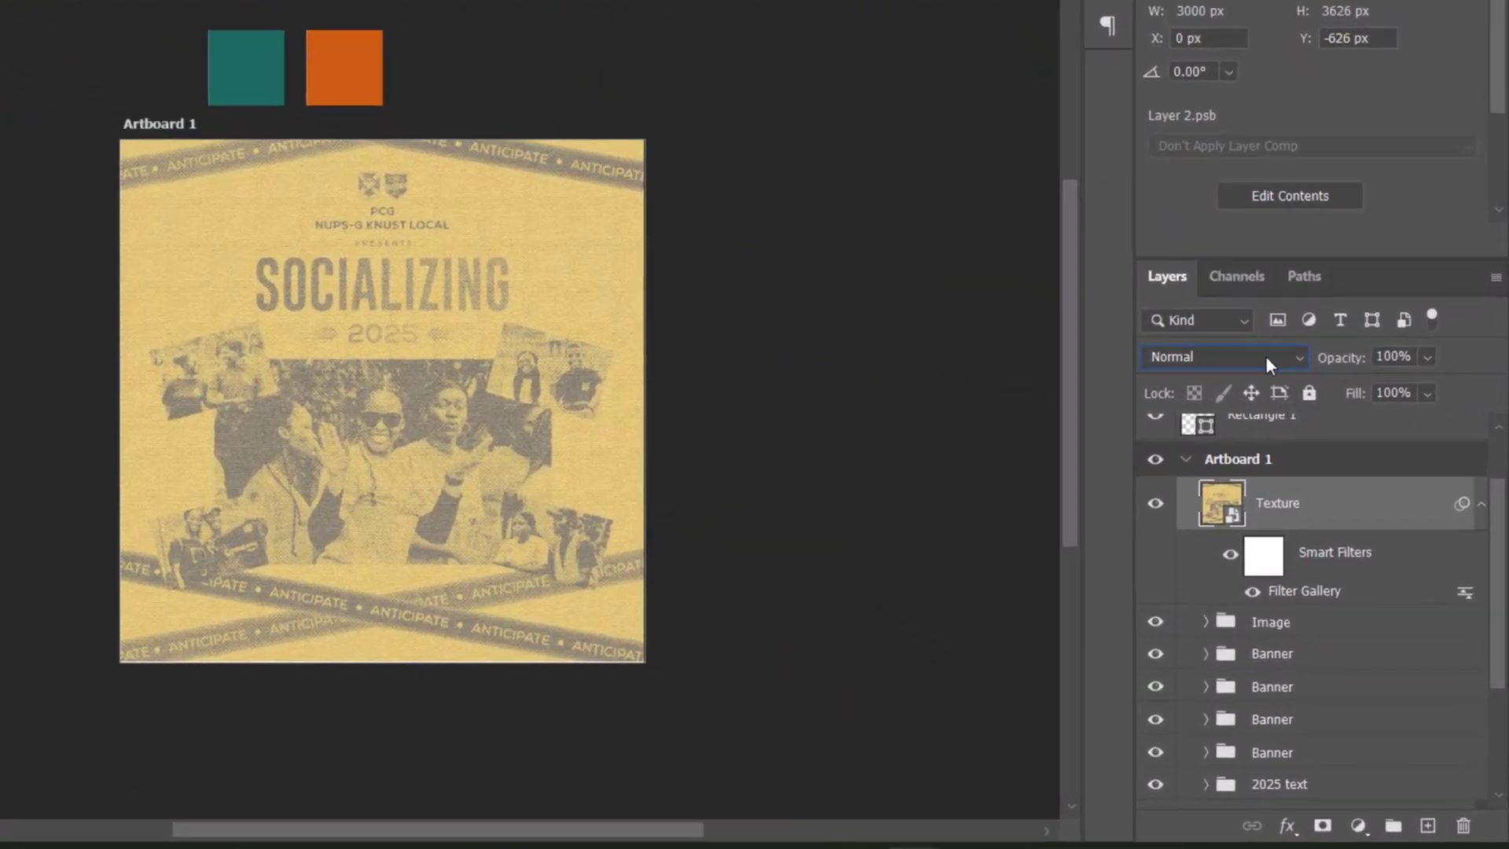
Step: Set the Texture layer's blend mode to Soft Light and zoom in to inspect the grain
left_click(1328, 437)
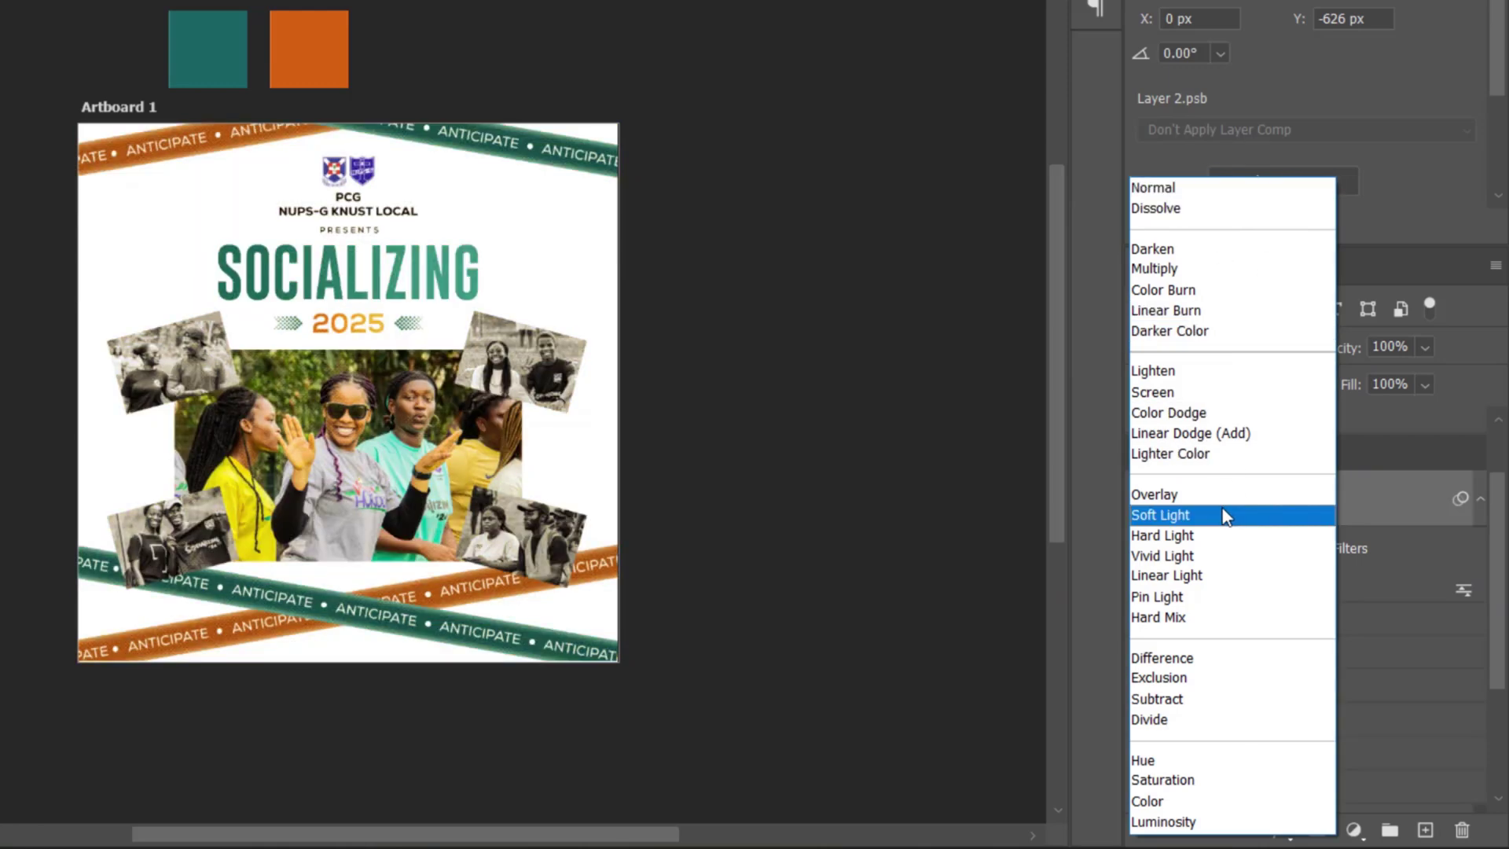
left_click(1222, 515)
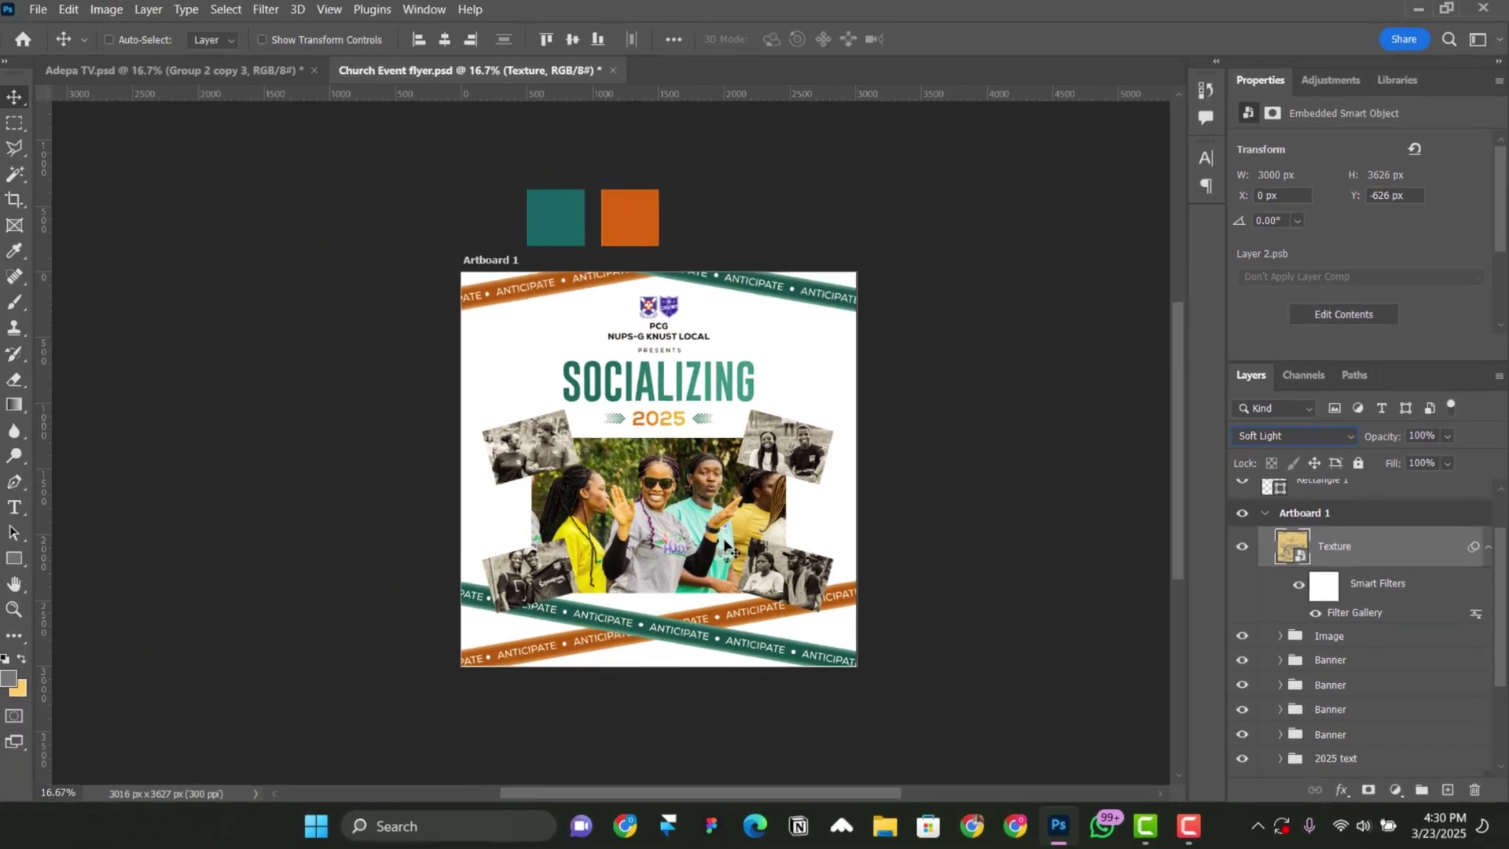
key("ctrl+plus")
key("ctrl+plus")
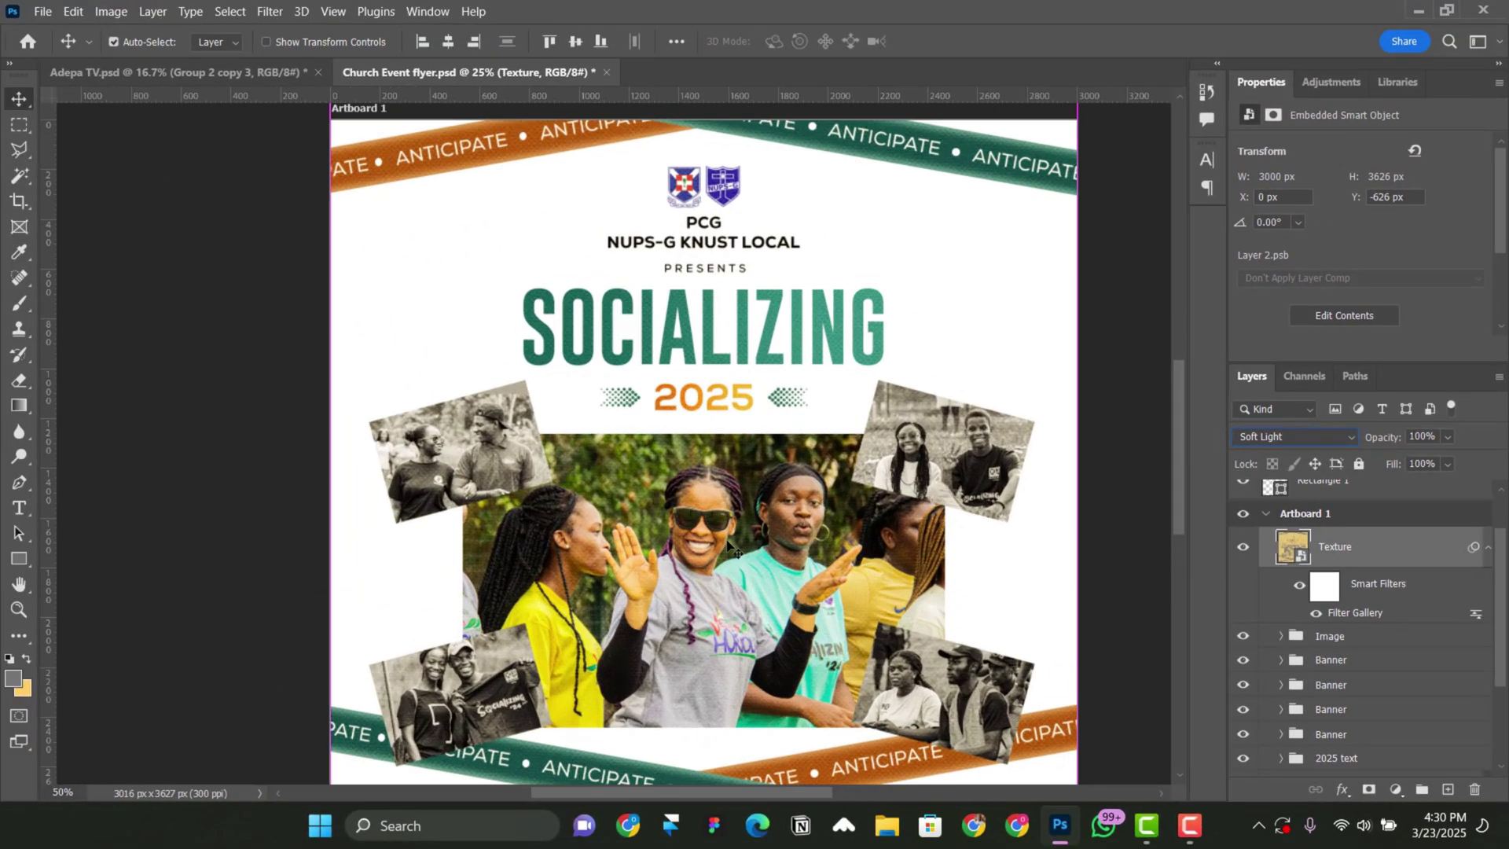
key("ctrl+plus")
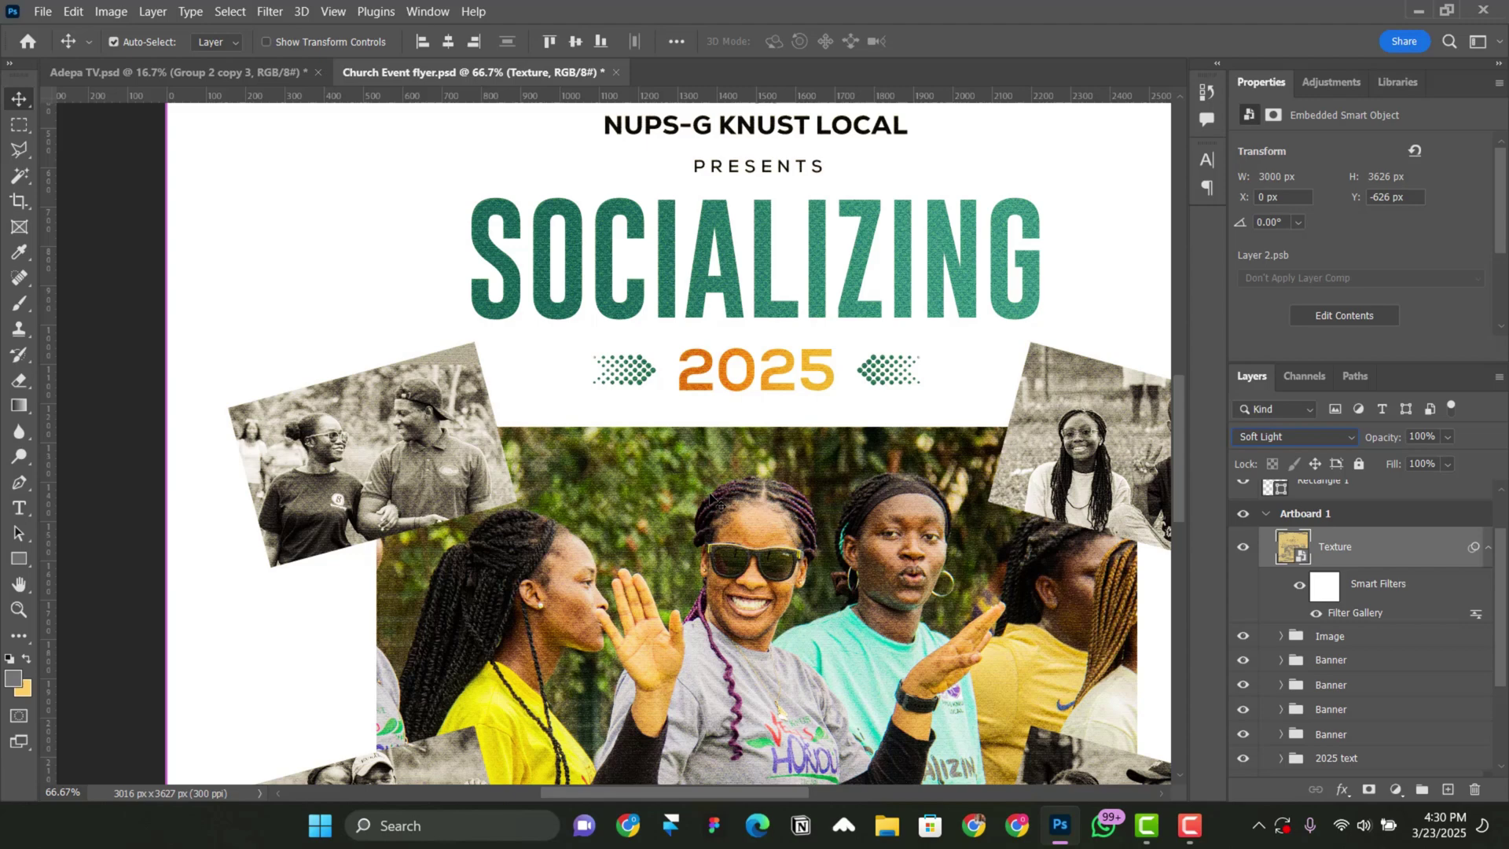
key("ctrl+plus")
scroll(856, 573, "right", 5)
scroll(874, 603, "down", 2)
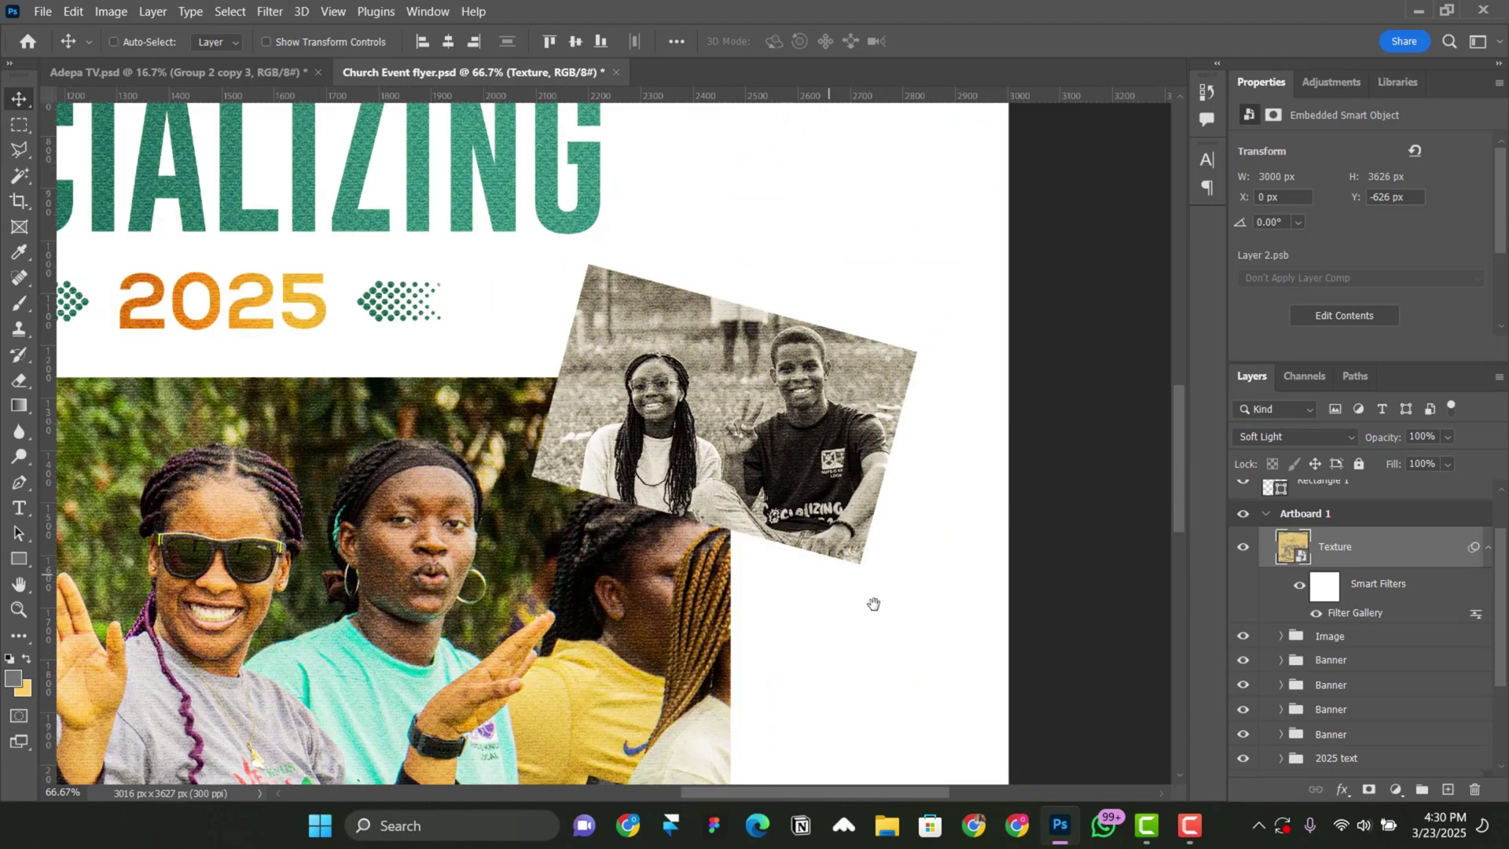
scroll(872, 518, "down", 2)
scroll(884, 504, "left", 1)
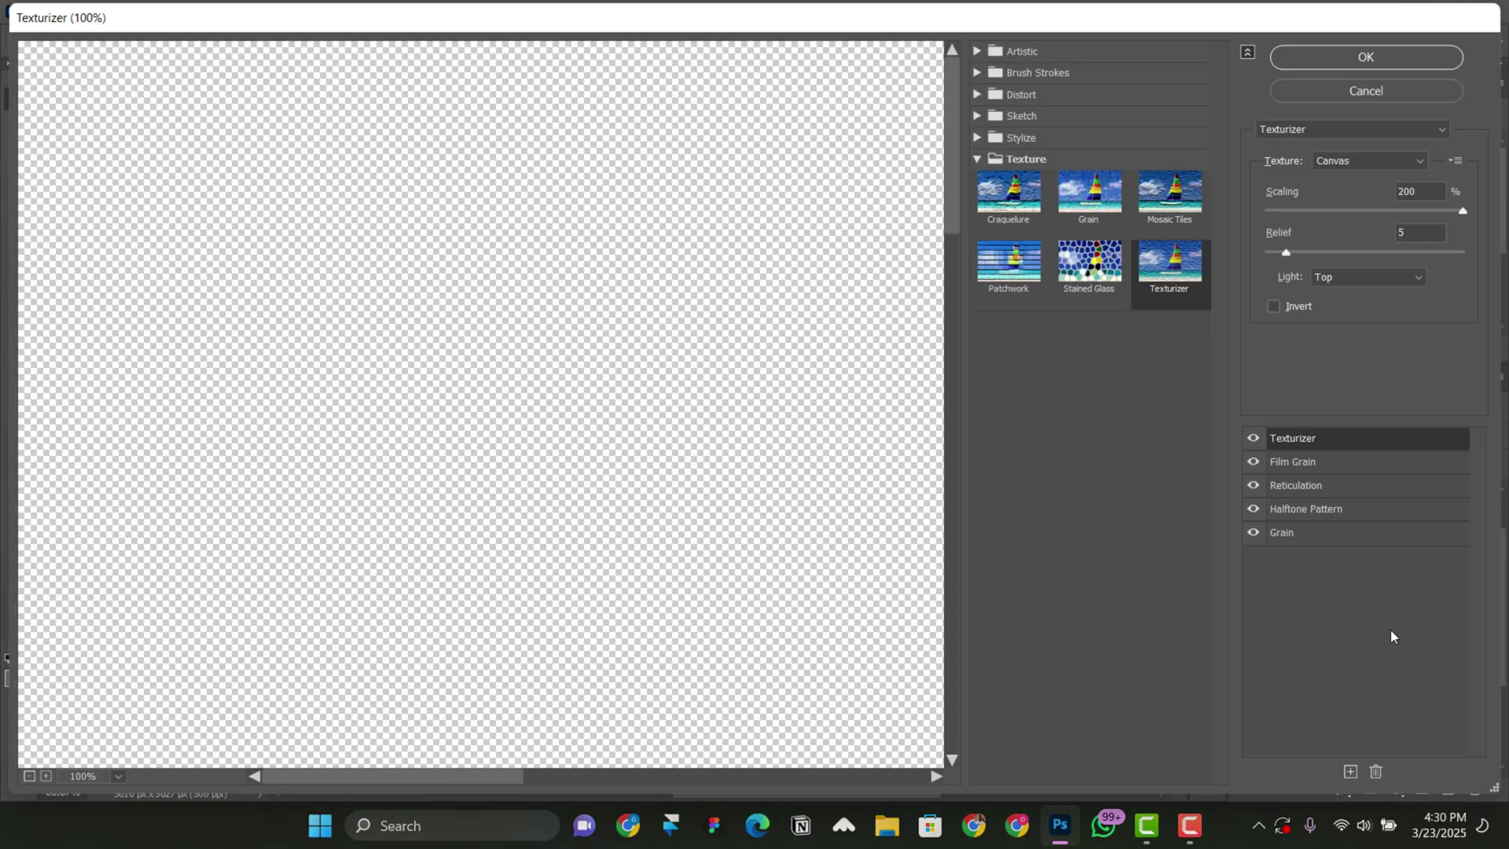
left_click(1323, 465)
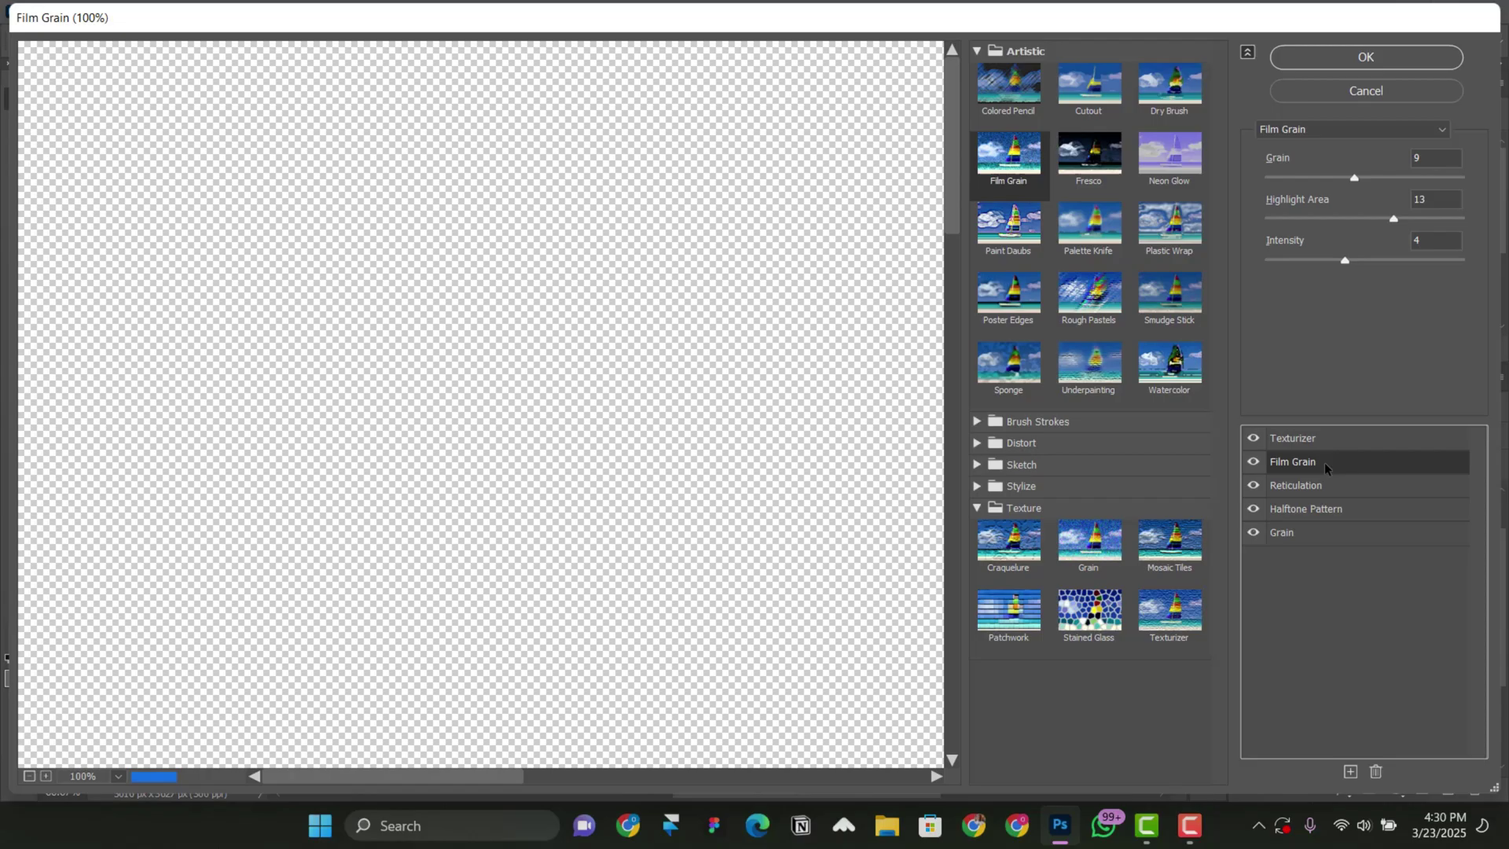
left_click(1332, 534)
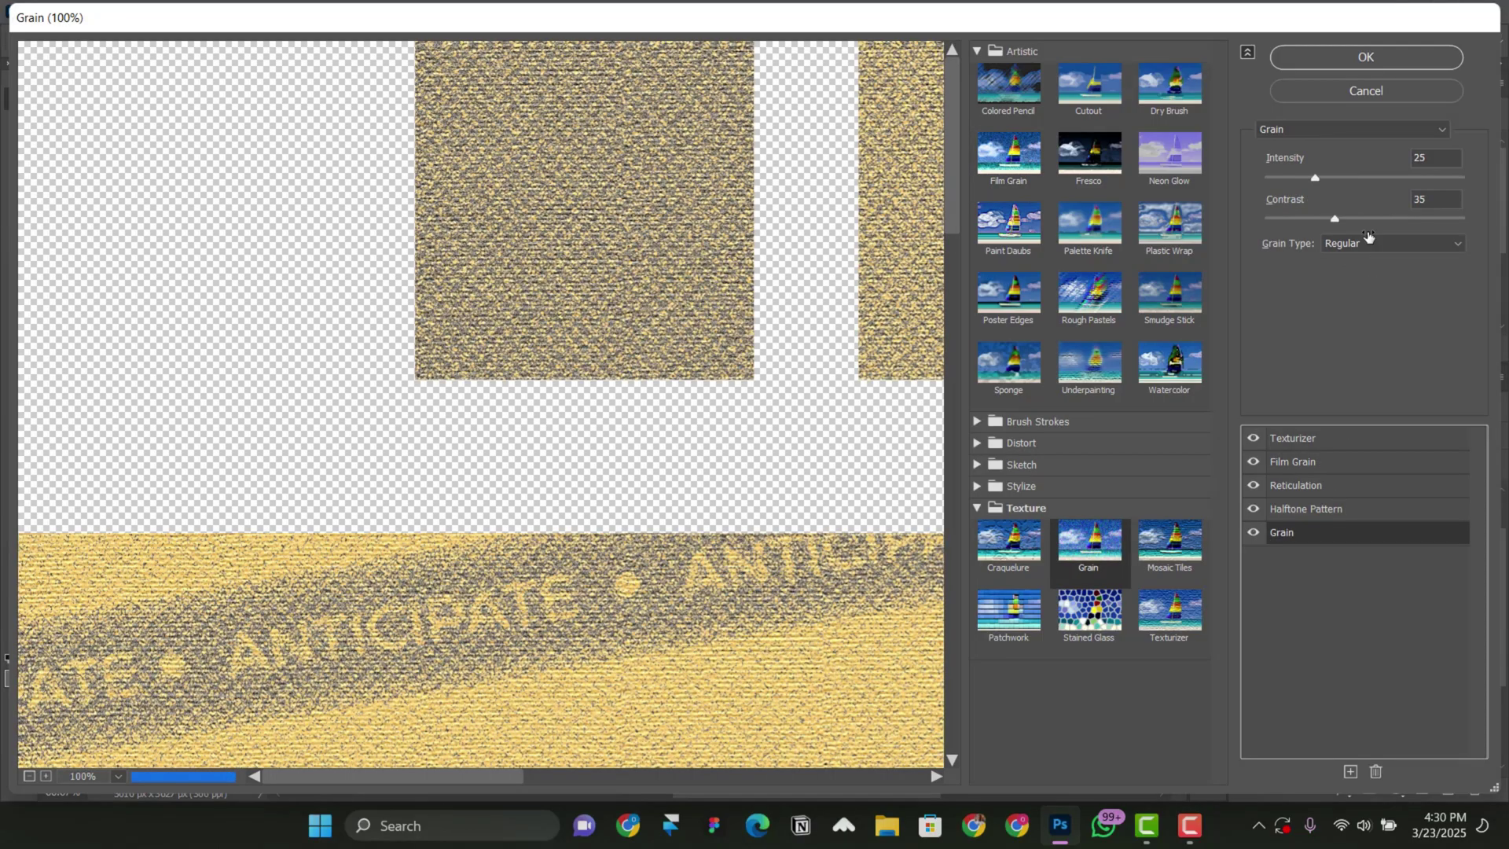
left_click(1367, 60)
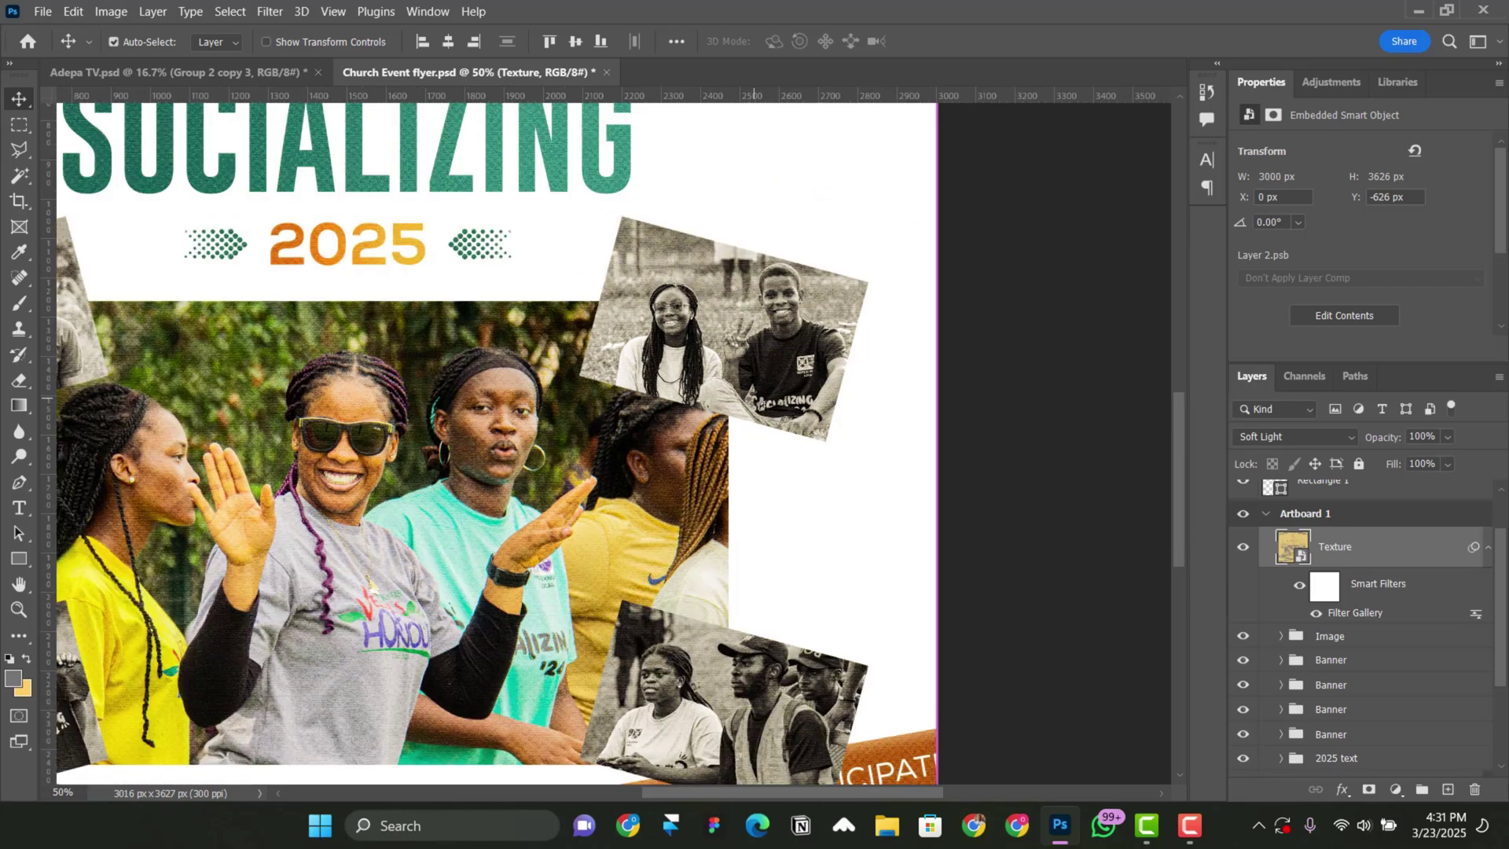
scroll(597, 403, "down", 2)
scroll(597, 403, "left", 3)
scroll(598, 403, "up", 3)
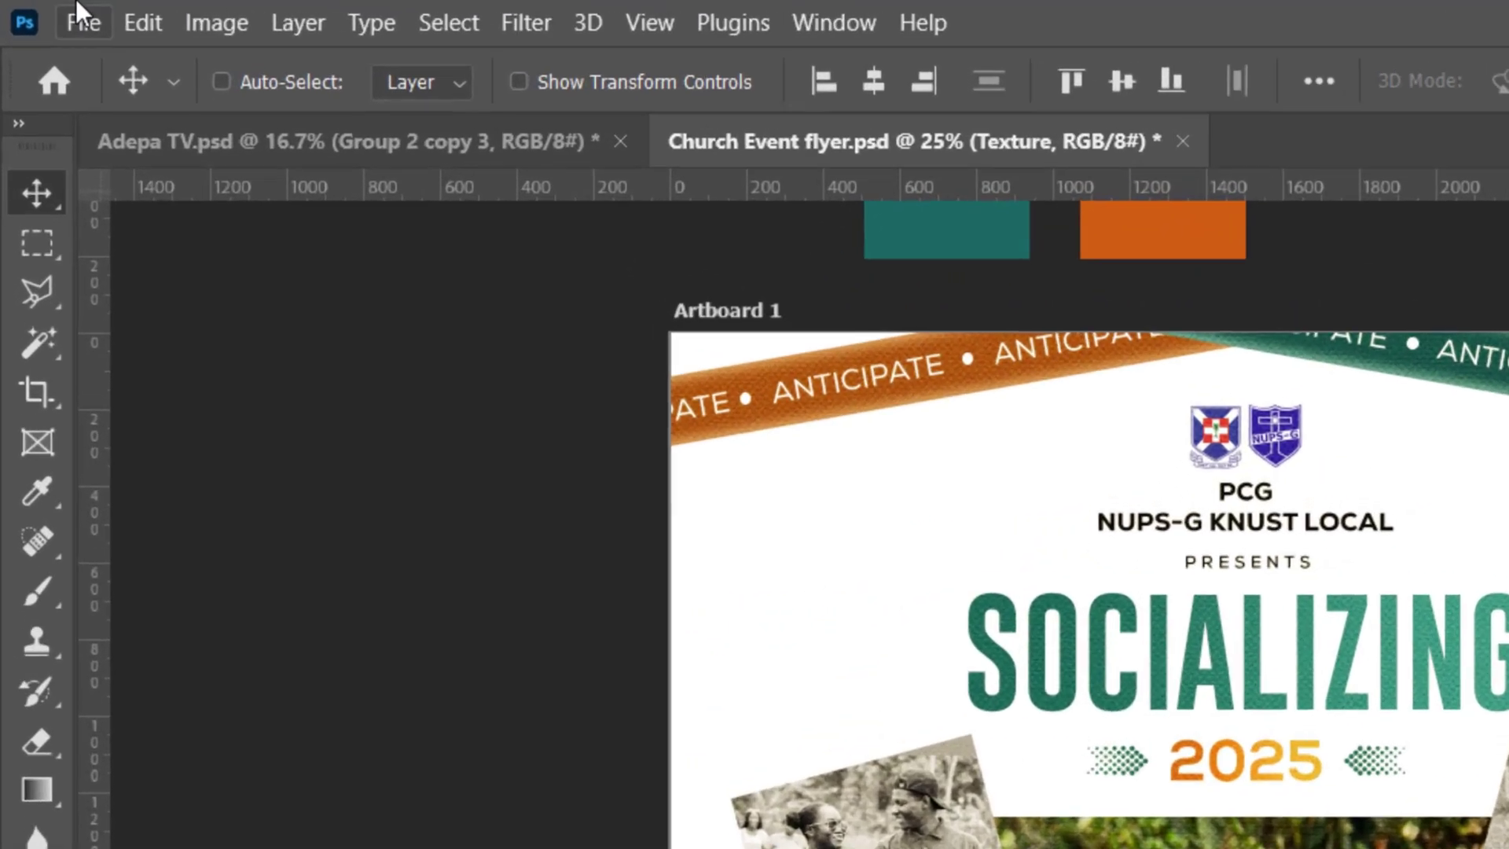
Step: Use File > Place Embedded to bring image 6 from the Texture folder into the flyer
left_click(82, 19)
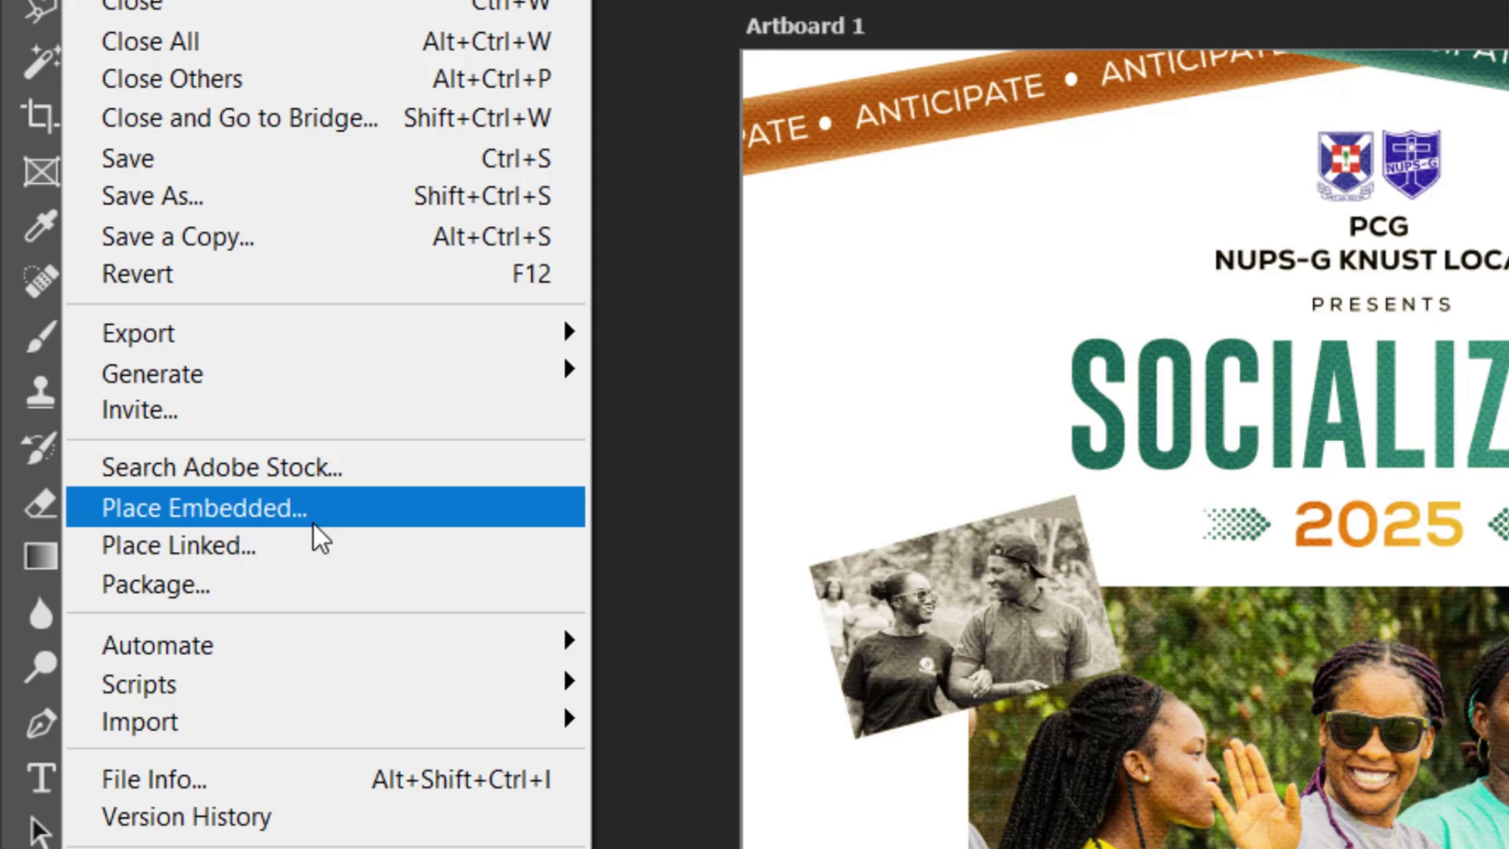
left_click(277, 751)
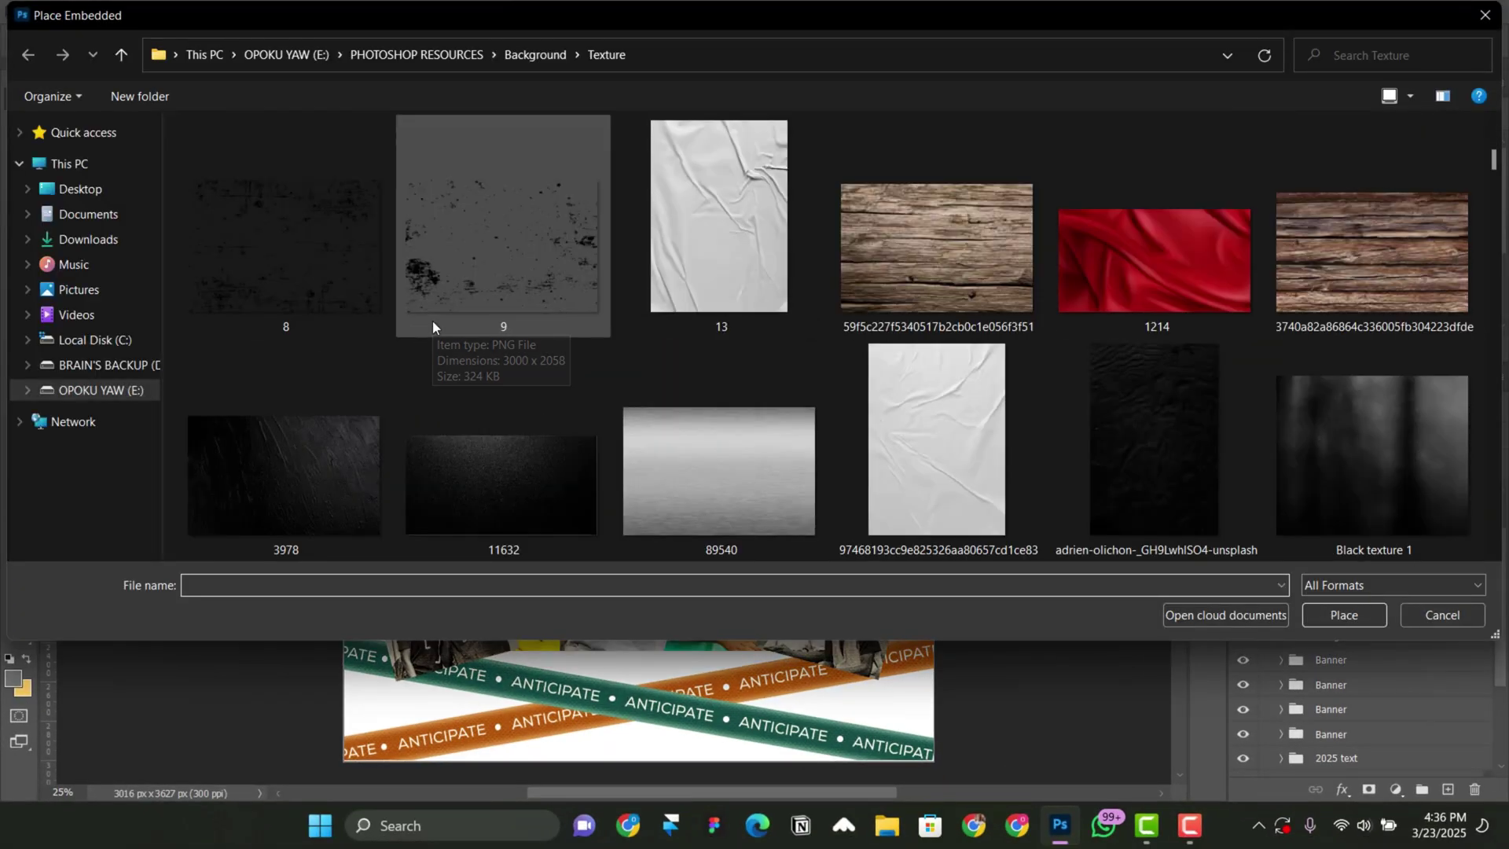
scroll(432, 321, "down", 2)
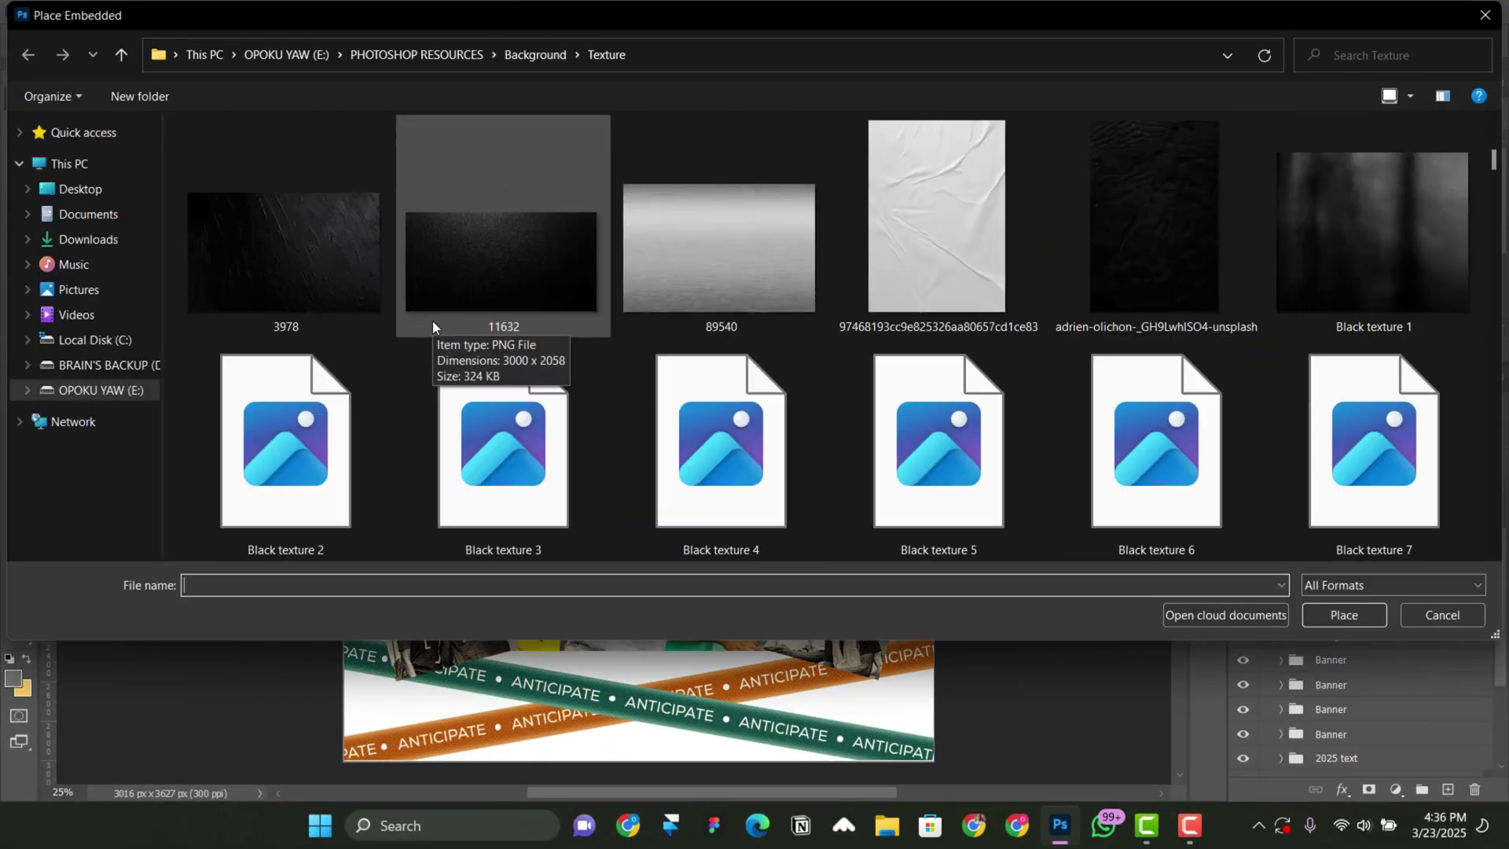
scroll(436, 324, "down", 4)
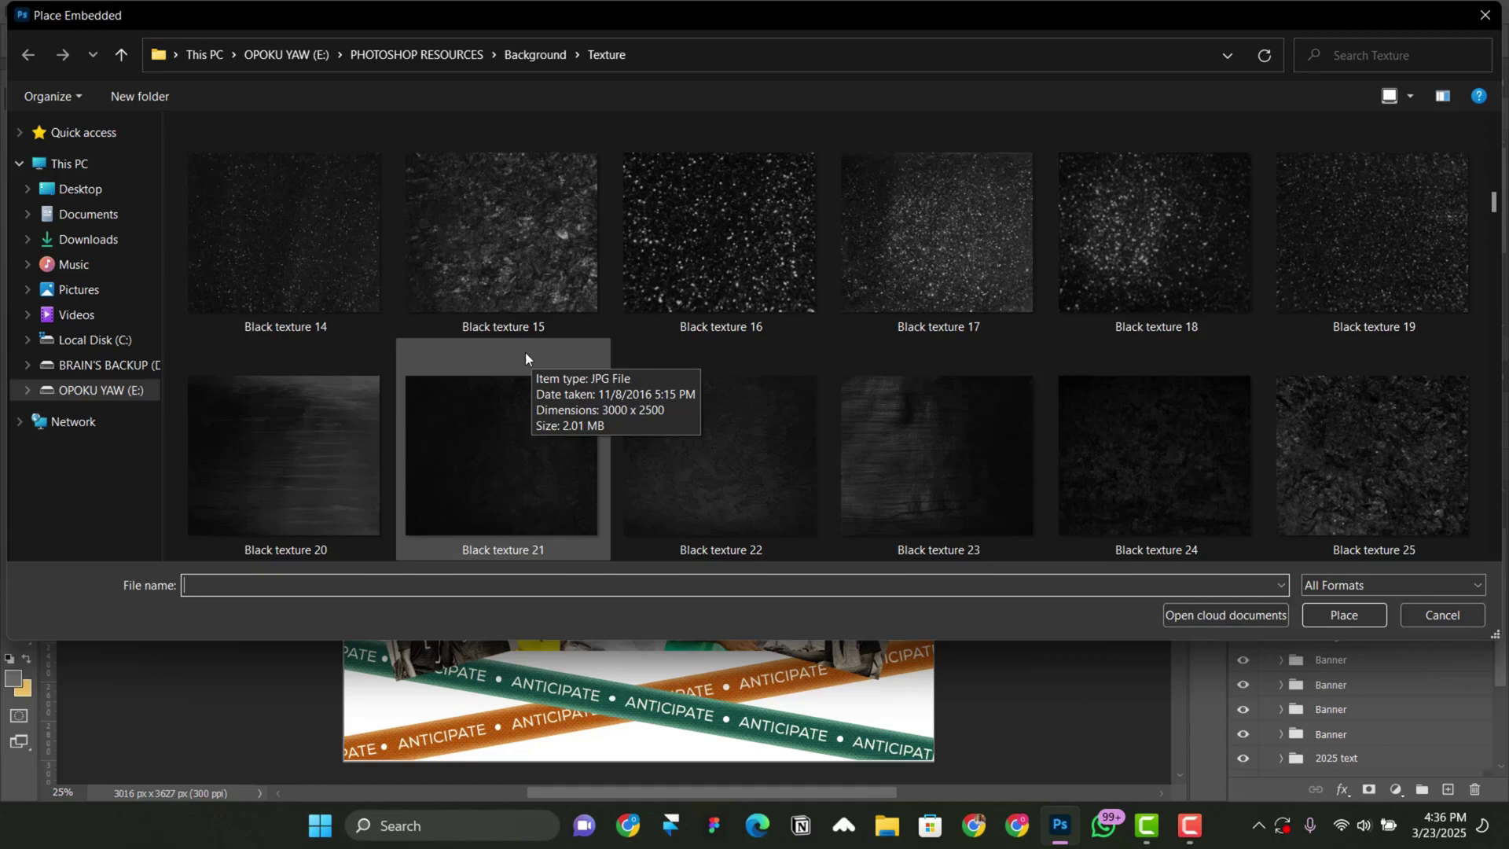
scroll(1143, 460, "up", 8)
scroll(1254, 434, "down", 2)
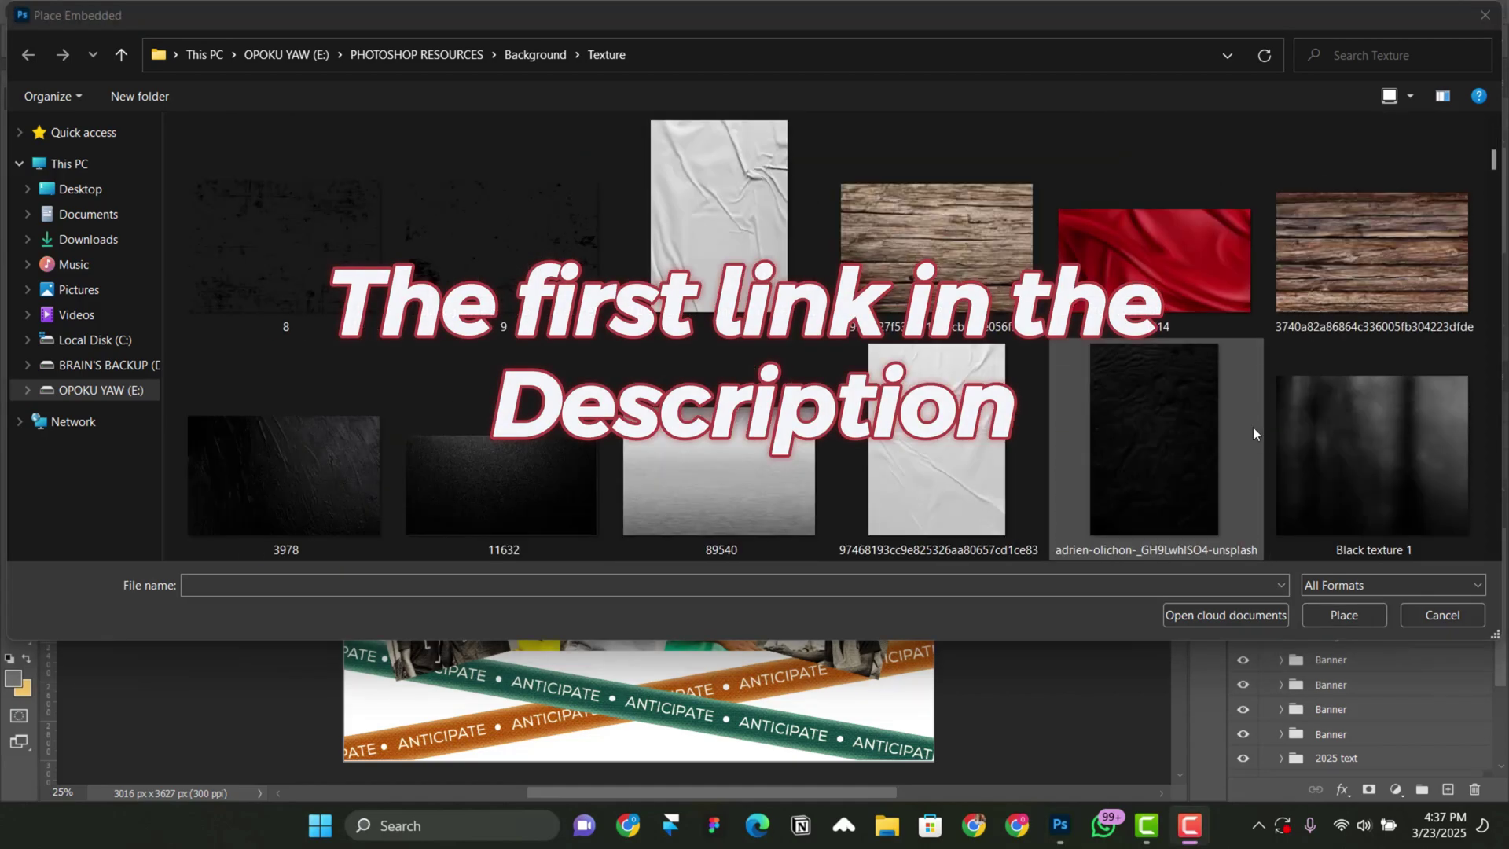
scroll(1250, 366, "down", 3)
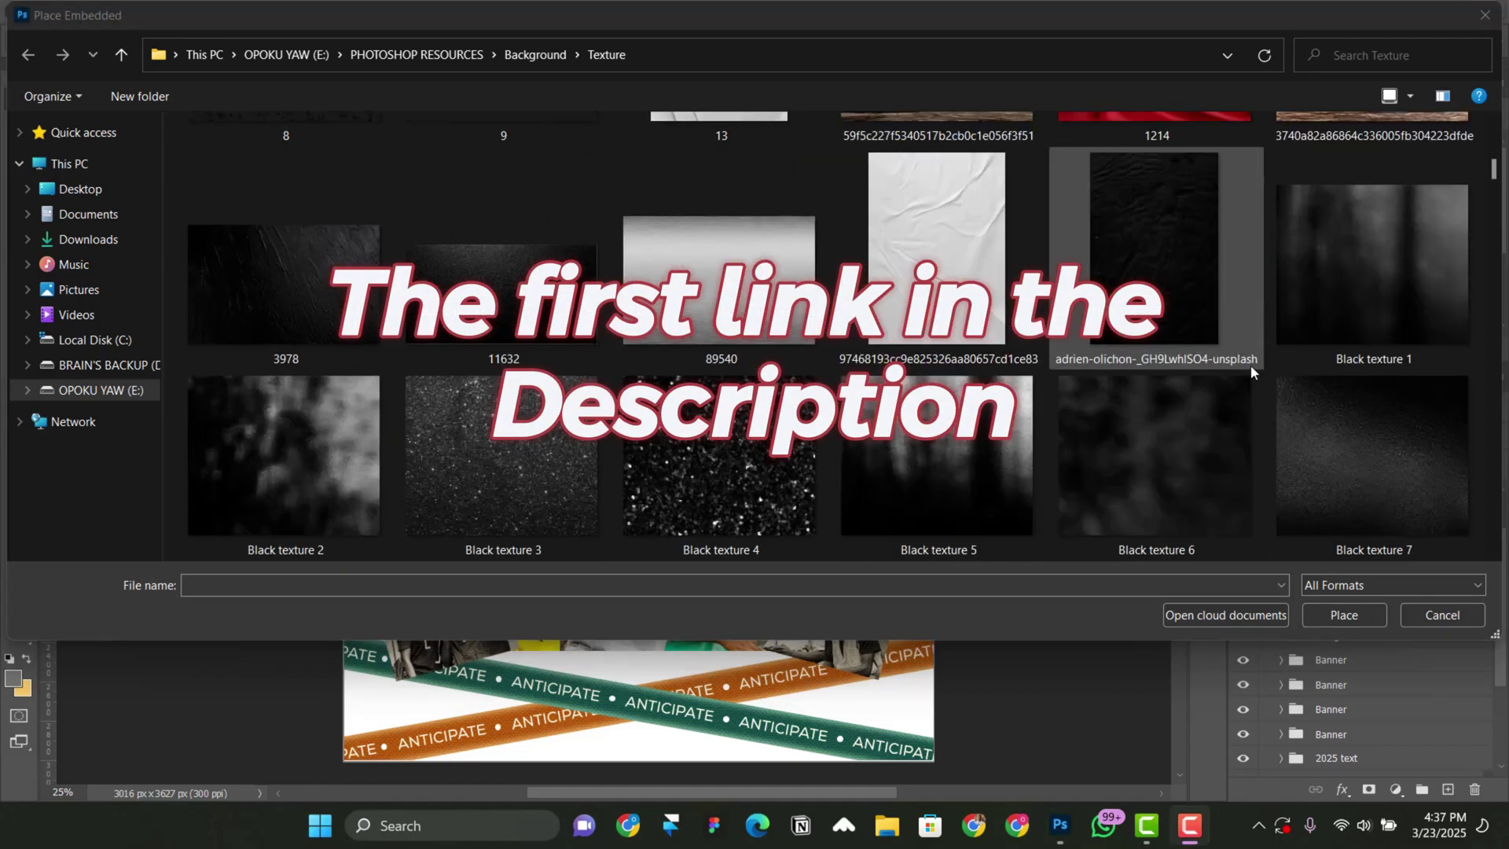
scroll(1251, 359, "up", 5)
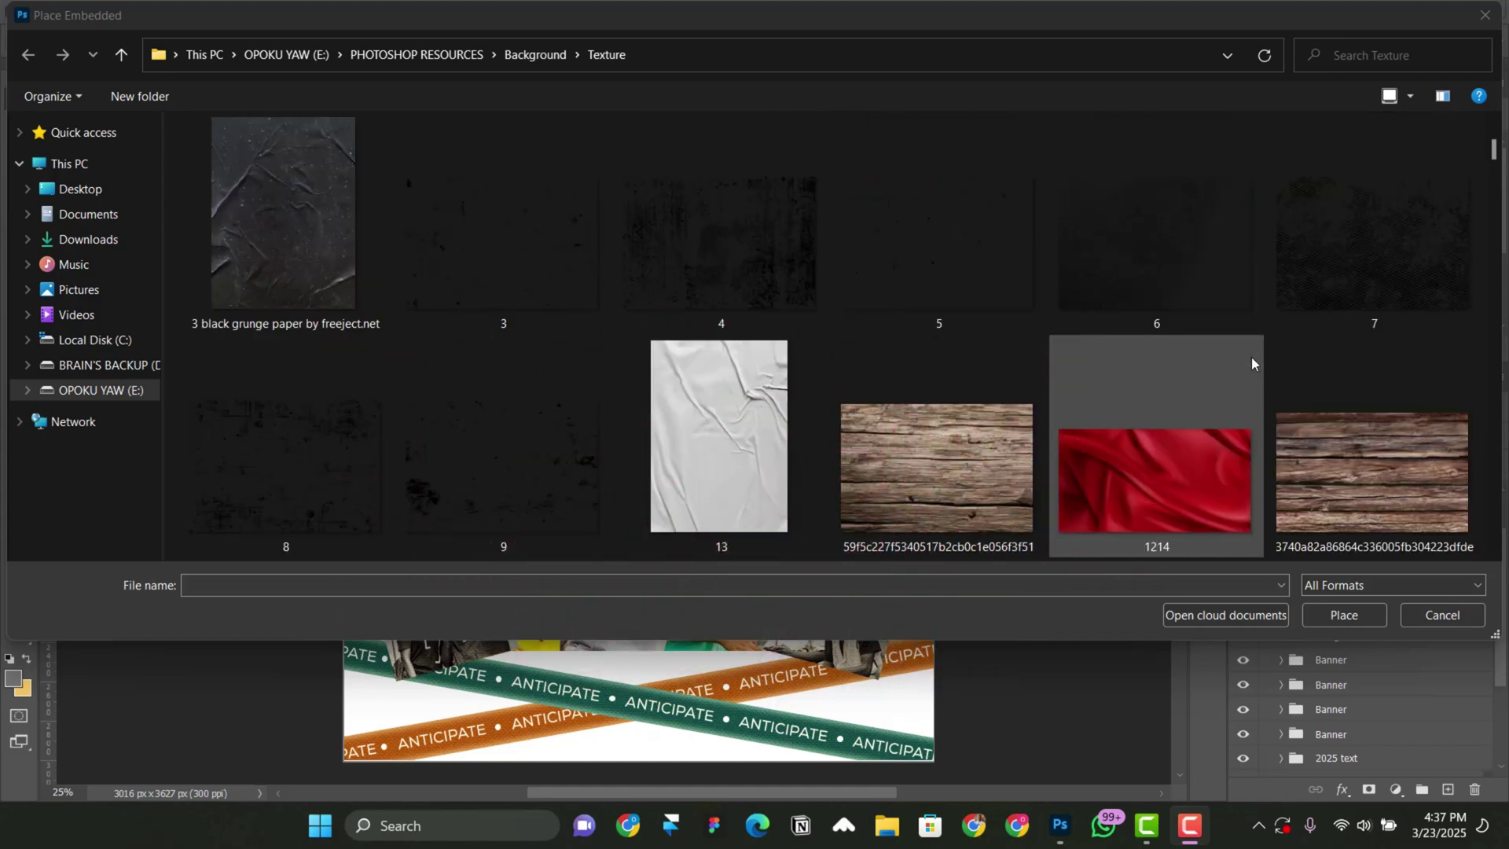
scroll(1250, 356, "down", 2)
scroll(1281, 425, "down", 2)
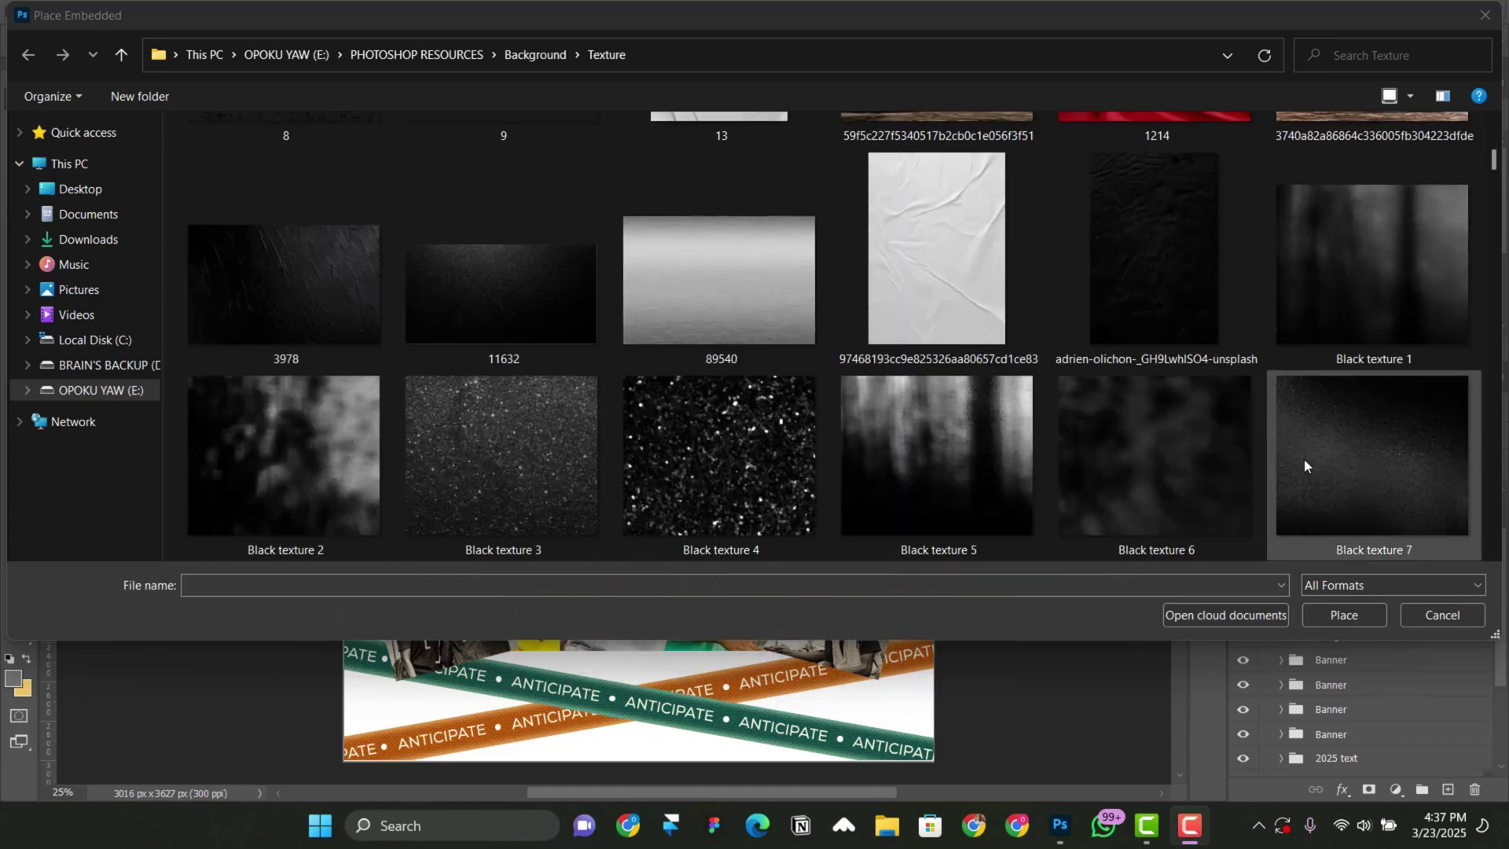
scroll(1257, 417, "down", 2)
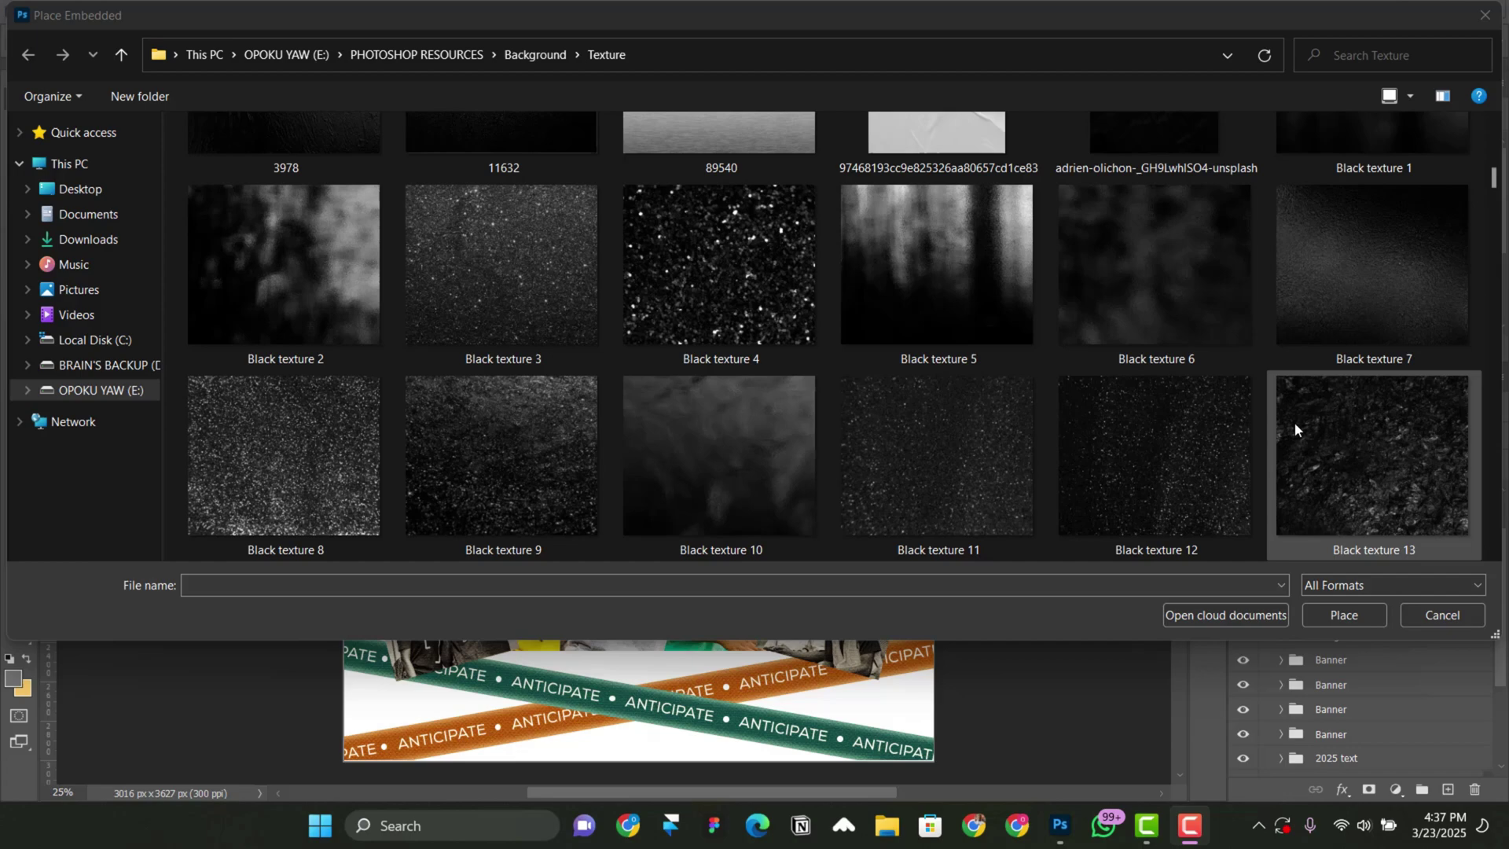
scroll(1294, 422, "down", 1)
scroll(1293, 424, "up", 3)
scroll(1290, 420, "up", 3)
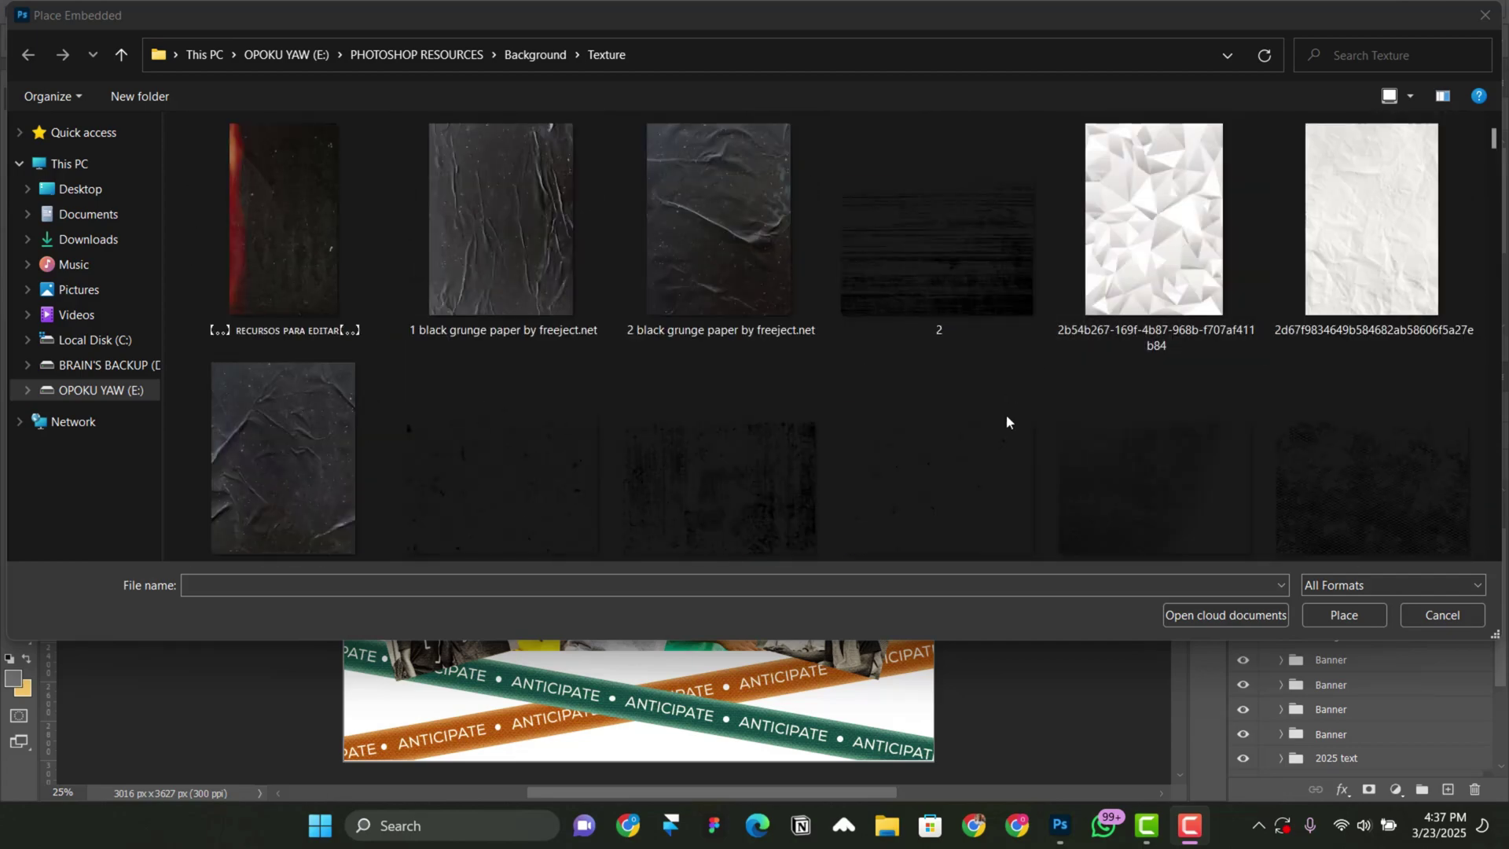
double_click(1182, 497)
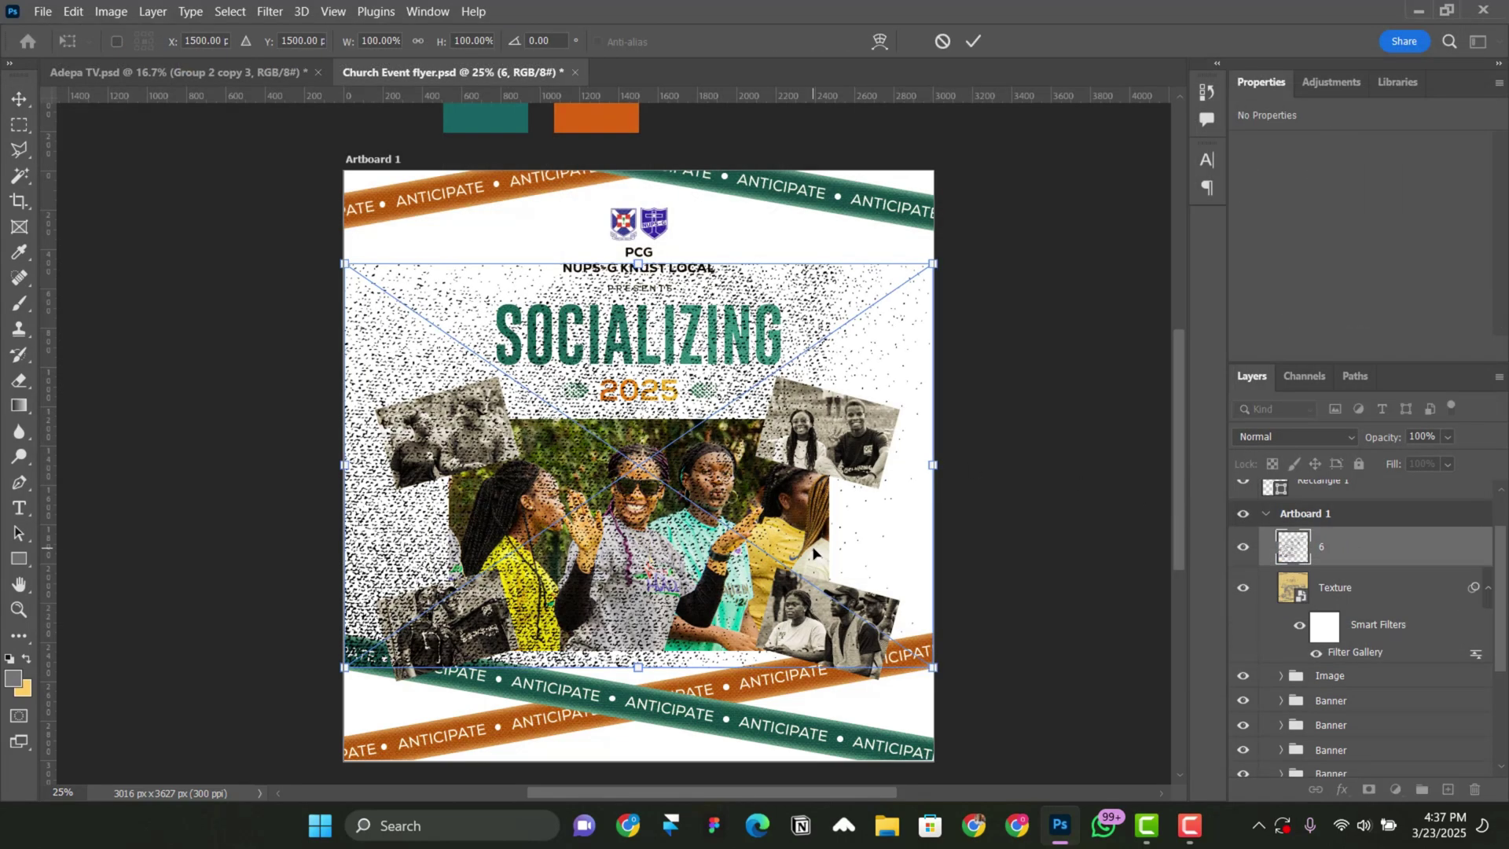
Step: Scale the placed texture 6 to 171.5% (5111 × 3530 px) over the artboard and commit
key("ctrl+minus")
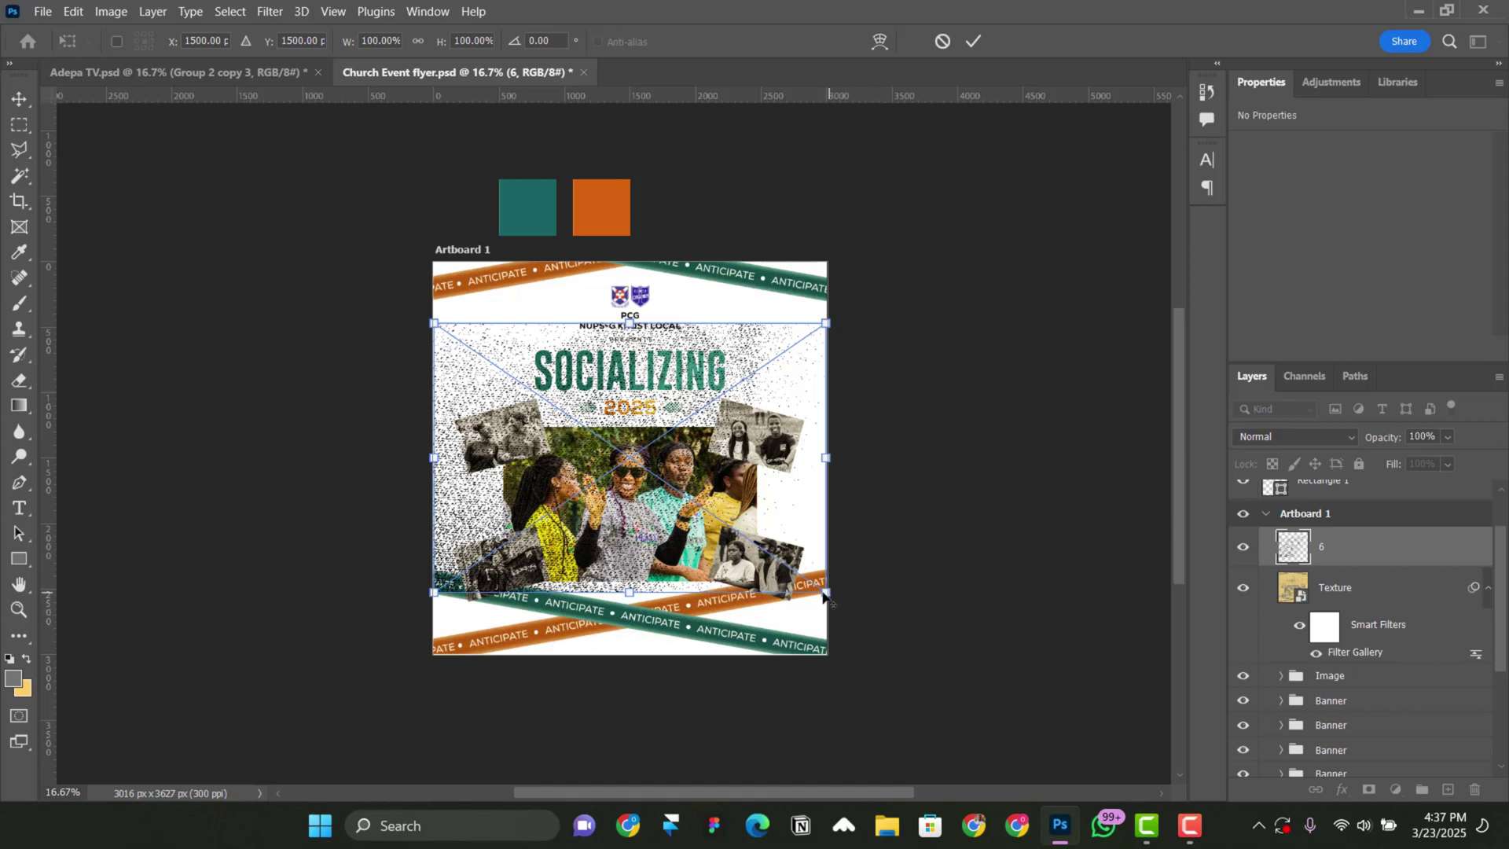
left_click_drag(823, 594, 985, 673)
left_click_drag(689, 515, 758, 520)
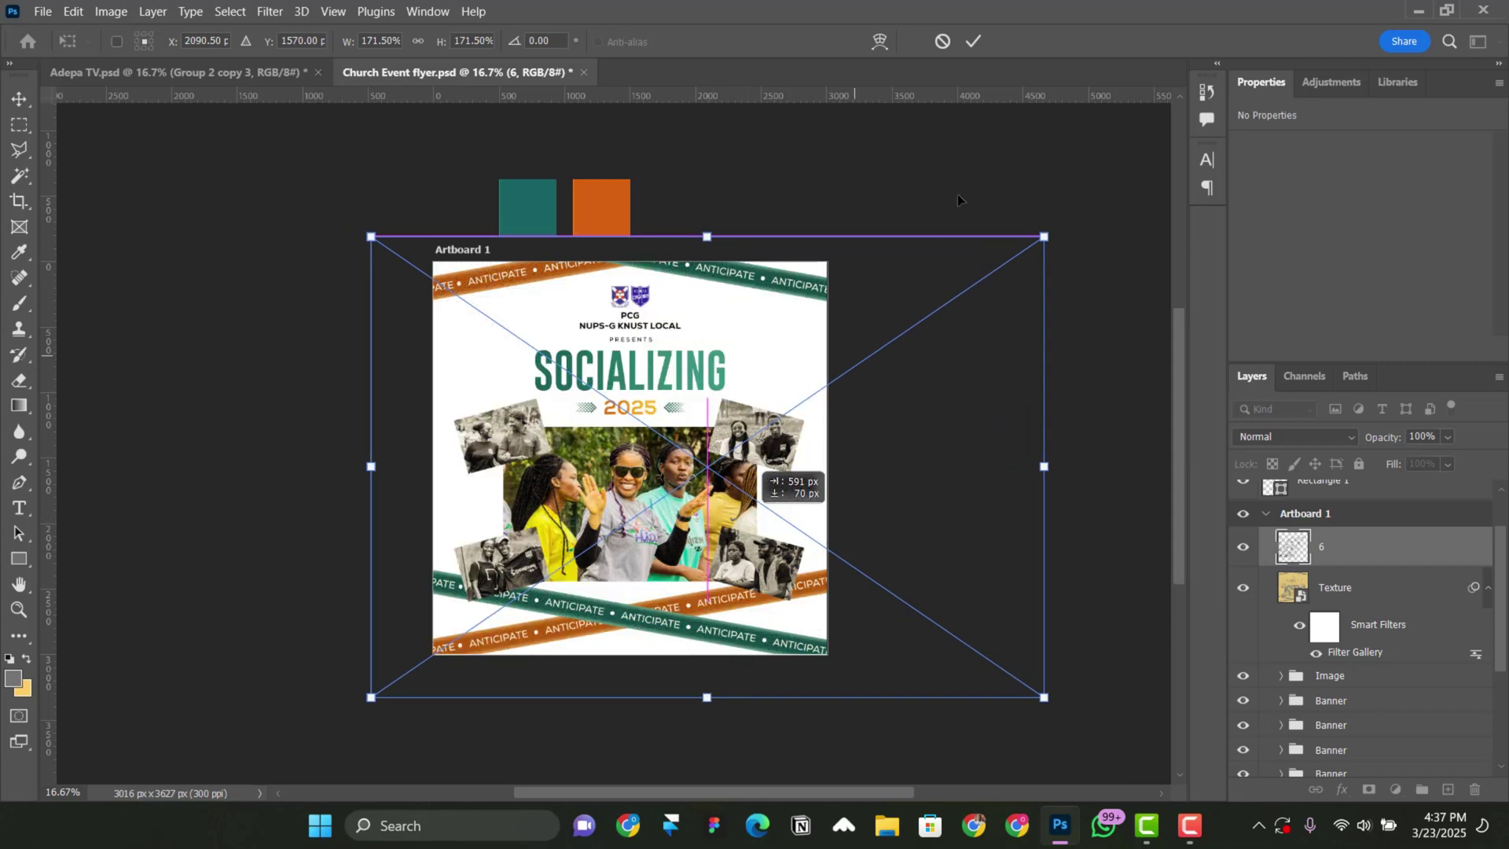
left_click(971, 47)
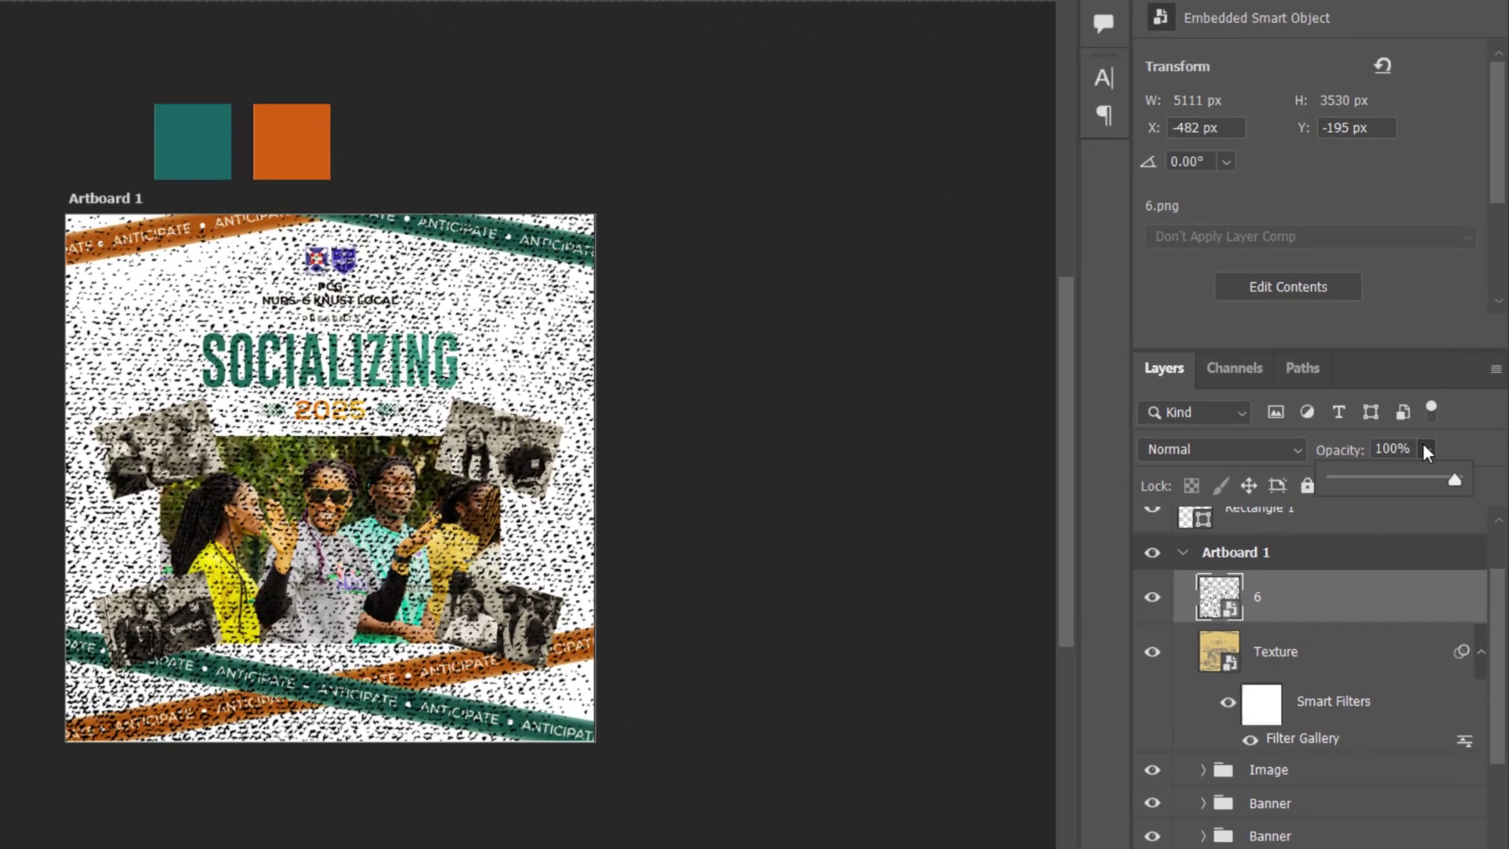
Step: Fade layer 6 to about 7% opacity, shift it over the artboard, and inspect the speckle
left_click(1447, 436)
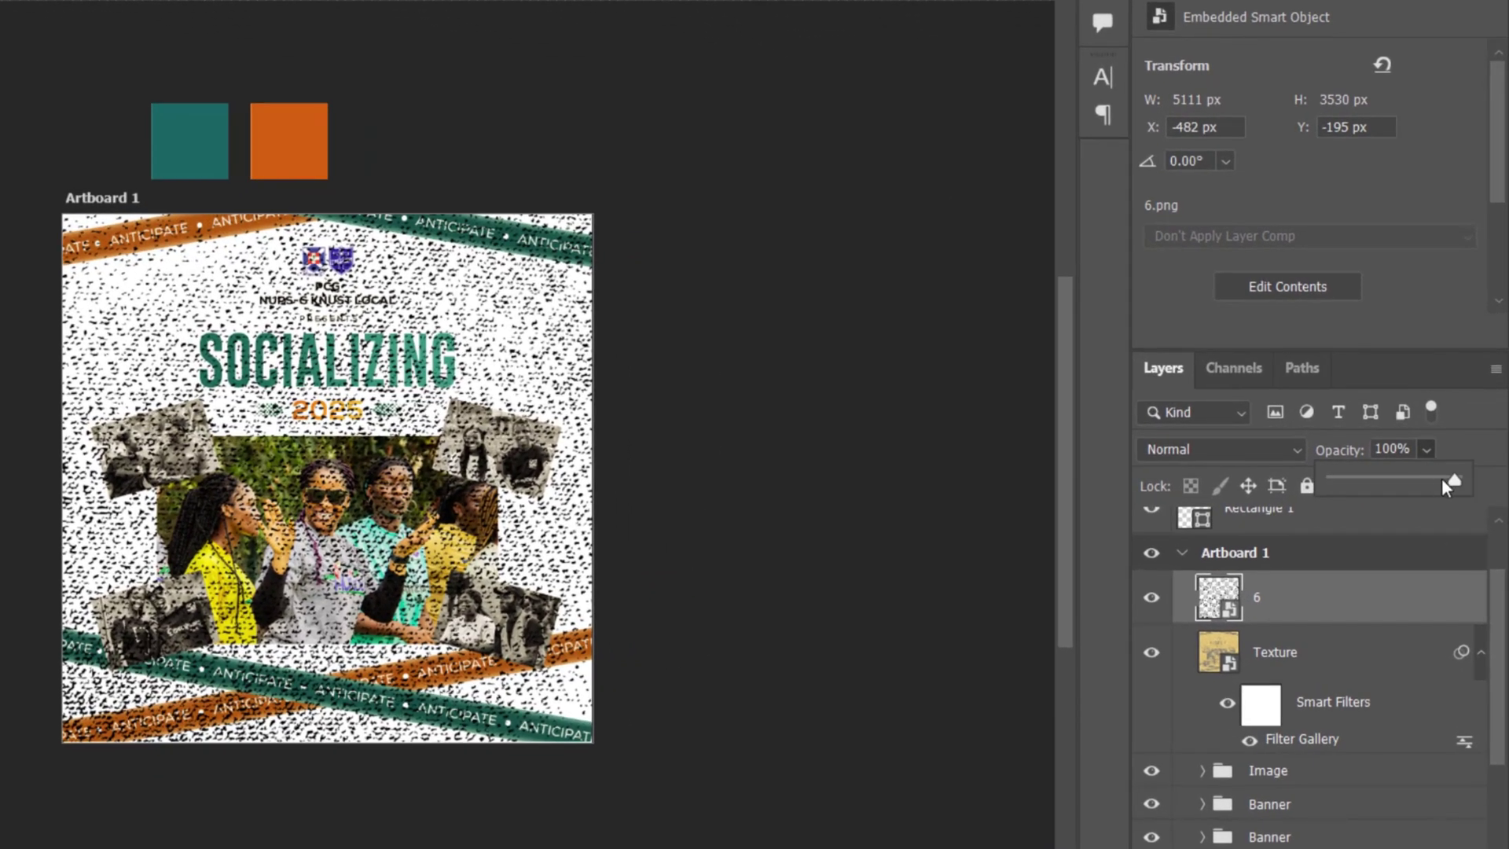
left_click_drag(1352, 492, 1341, 480)
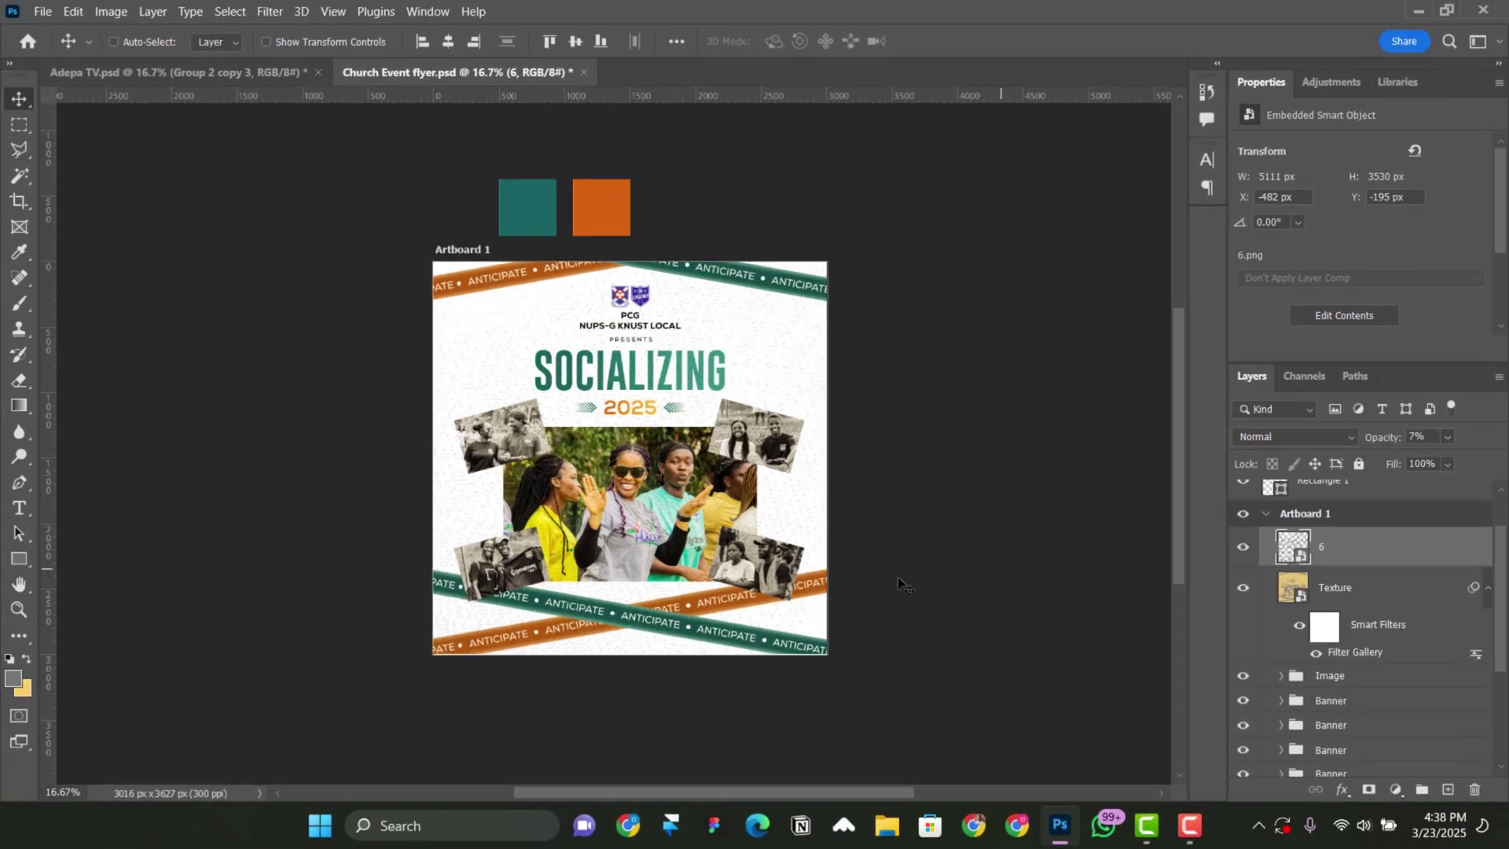
left_click_drag(898, 583, 730, 597)
key("ctrl+plus")
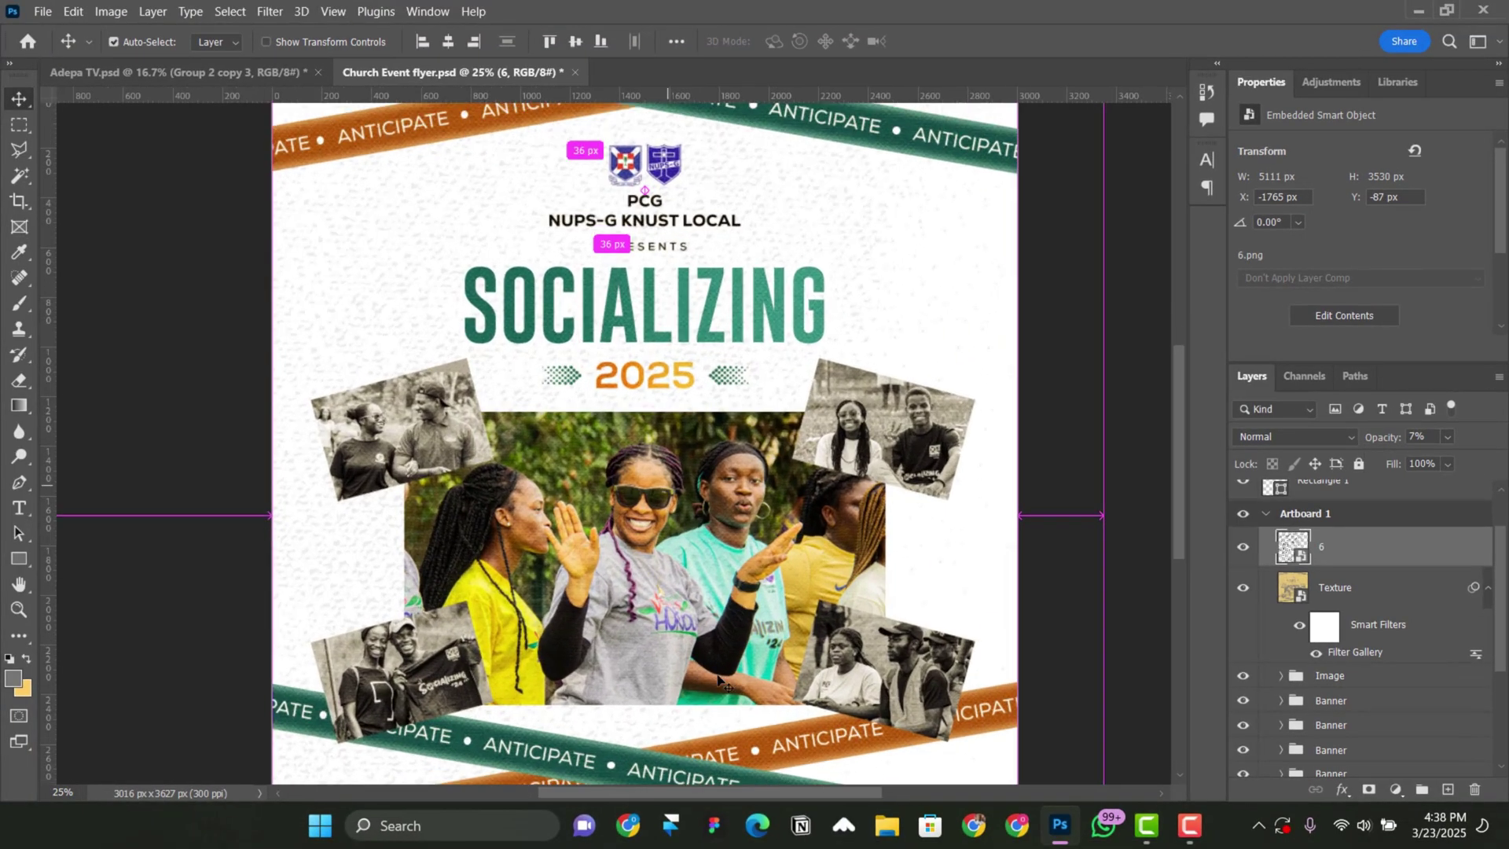
key("ctrl+plus")
mouse_move(602, 566)
left_mouse_down()
mouse_move(605, 312)
mouse_move(602, 579)
left_mouse_up()
scroll(602, 579, "up", 4)
scroll(602, 579, "right", 2)
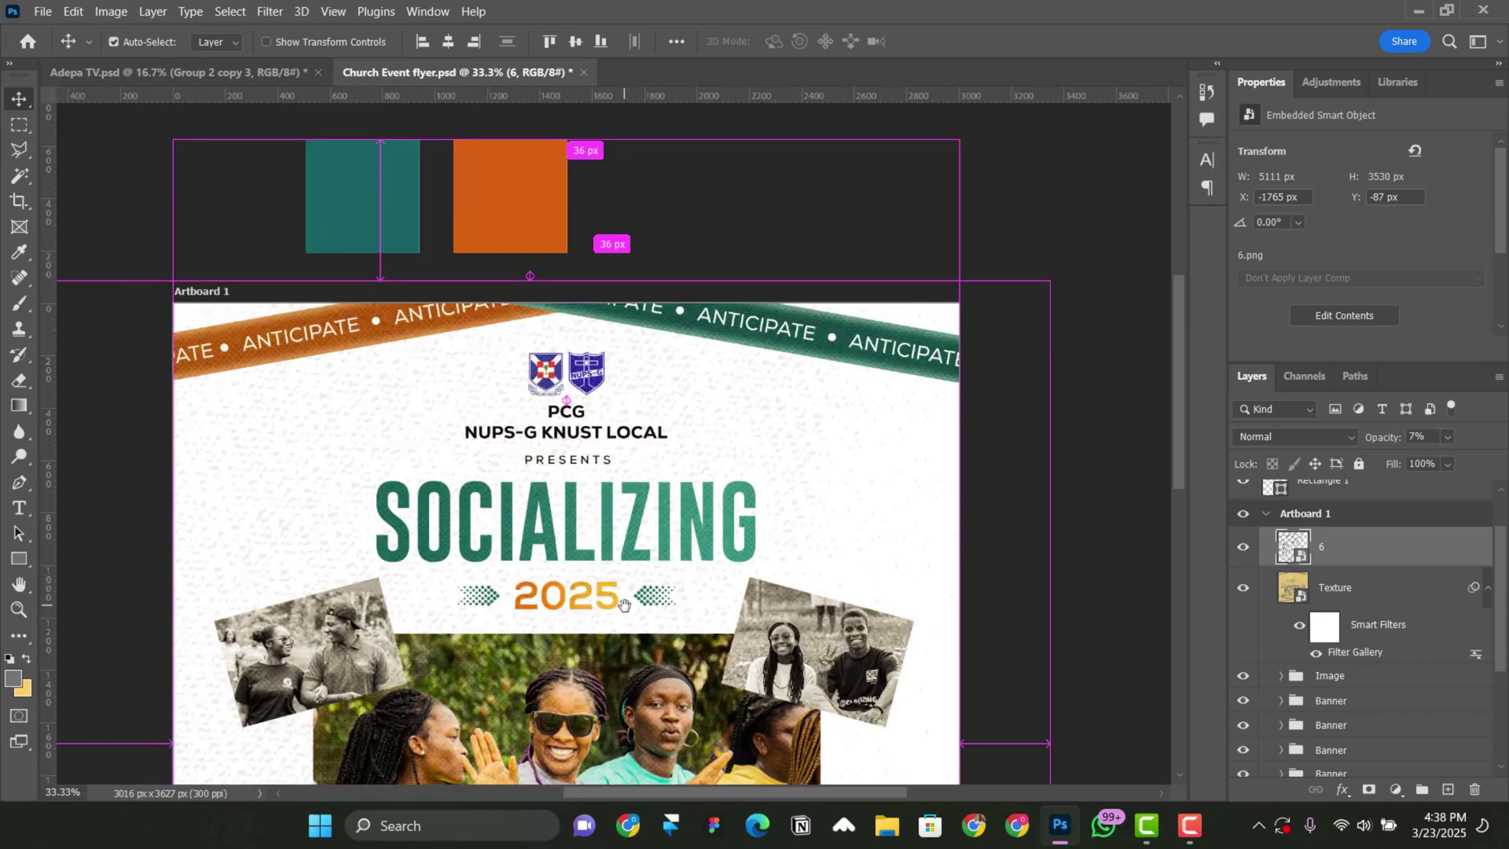
key("ctrl+minus")
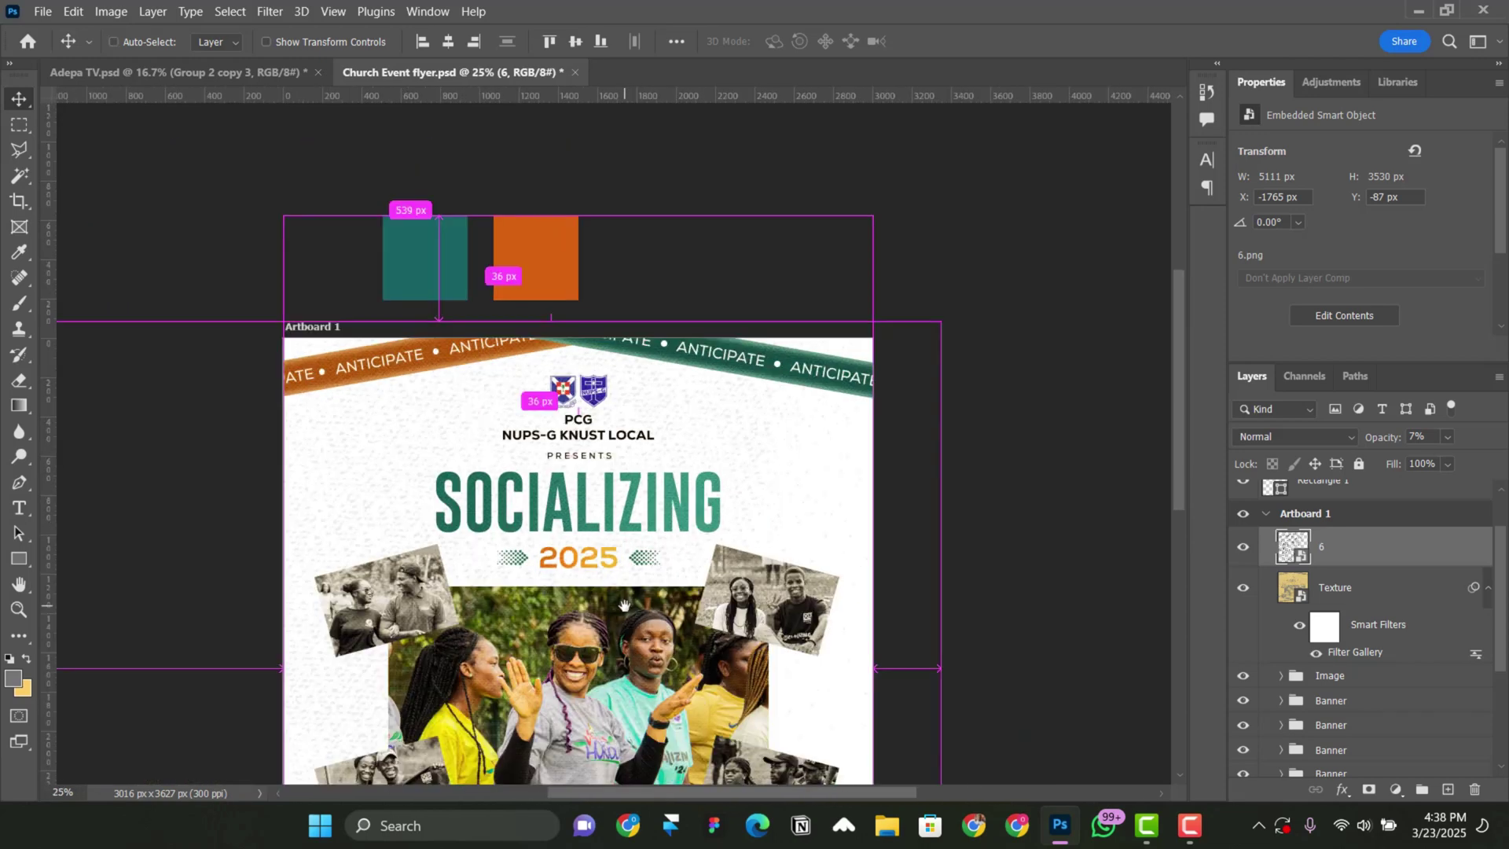
scroll(790, 582, "down", 3)
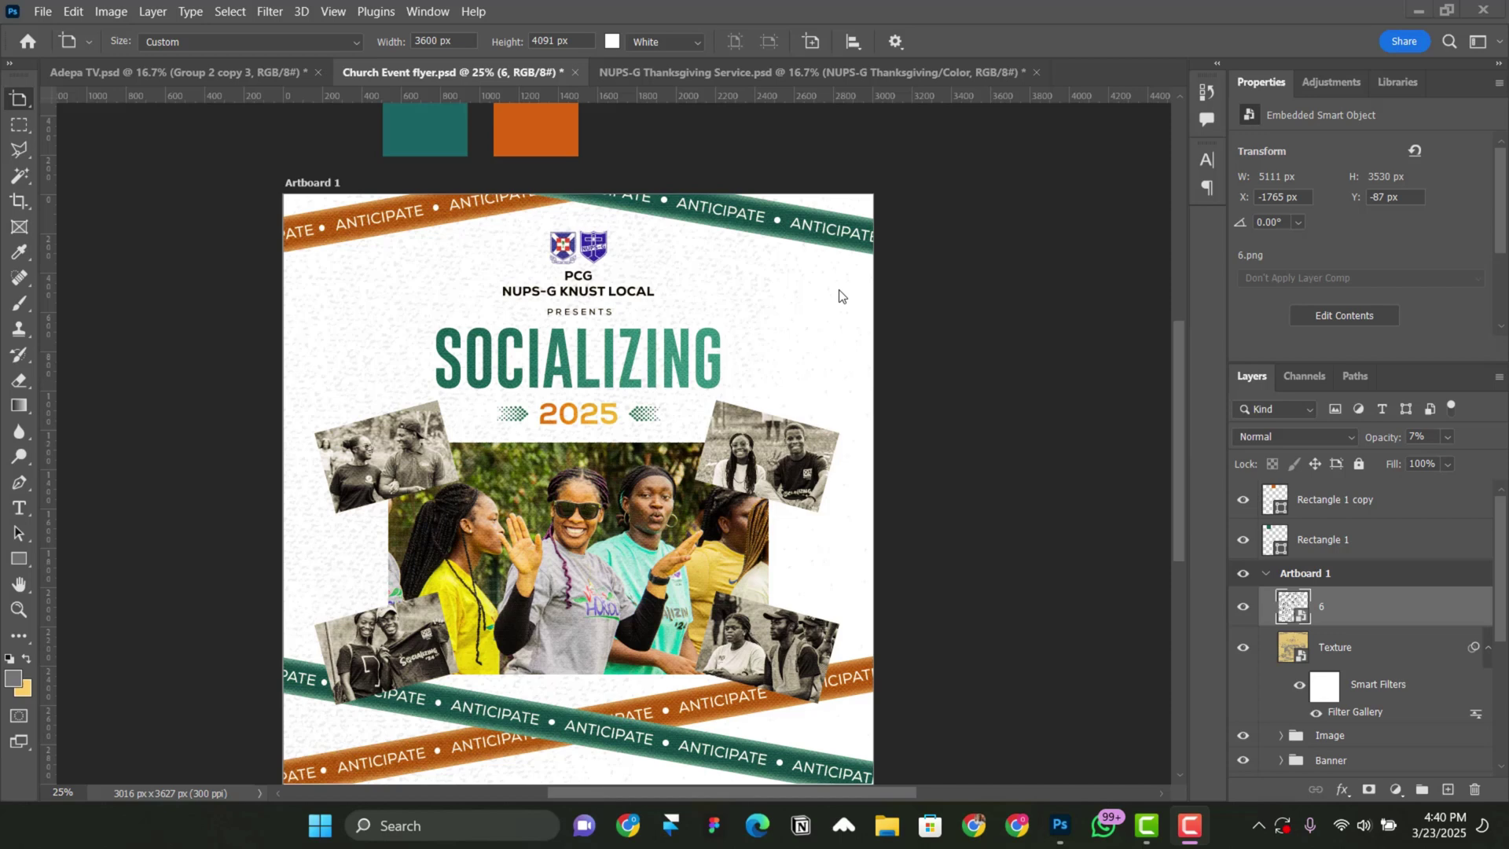
scroll(839, 296, "down", 1)
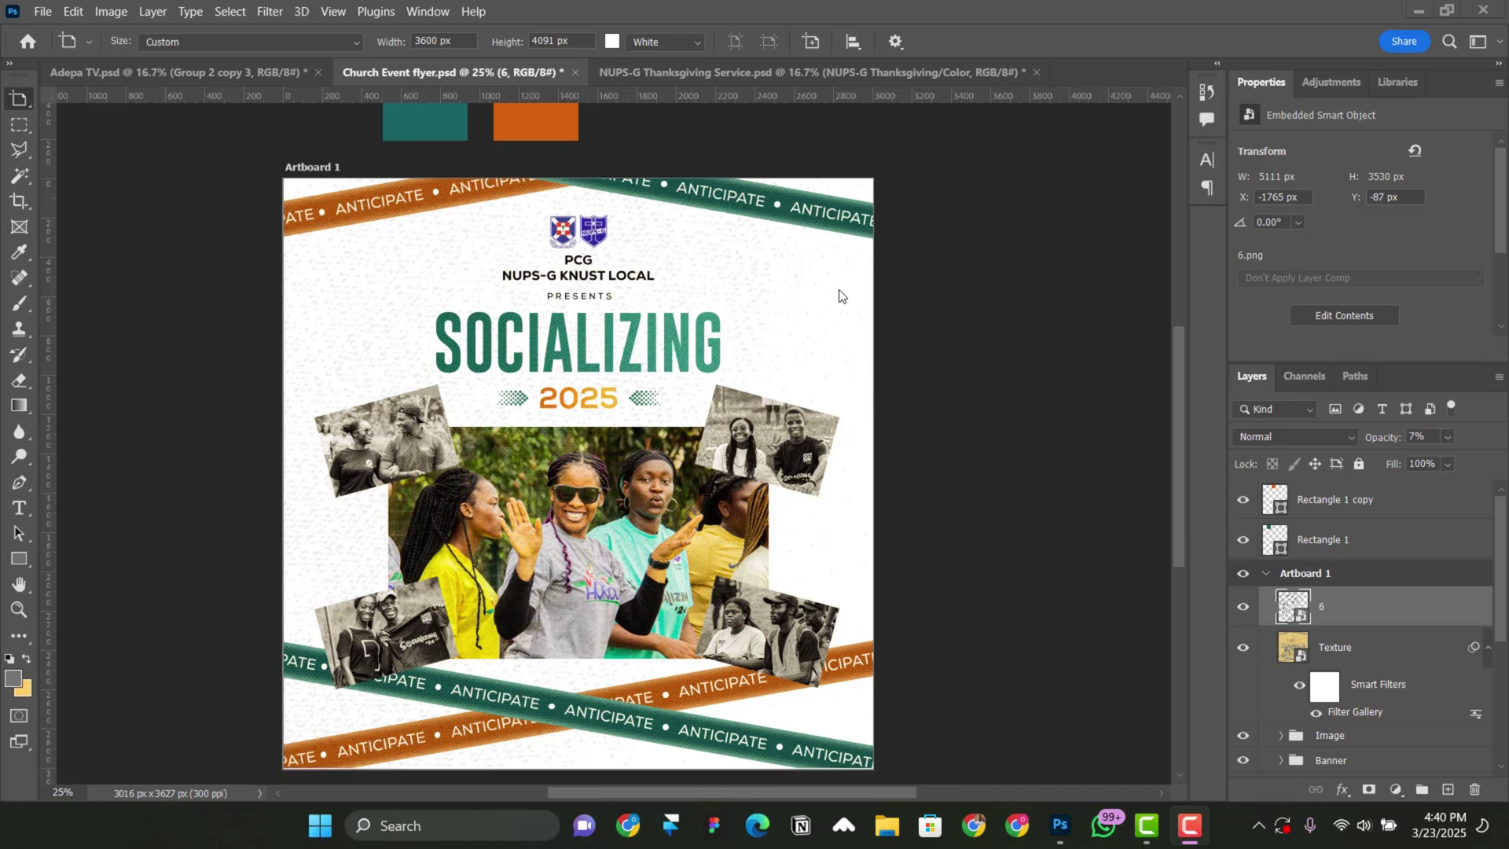
scroll(759, 336, "down", 1)
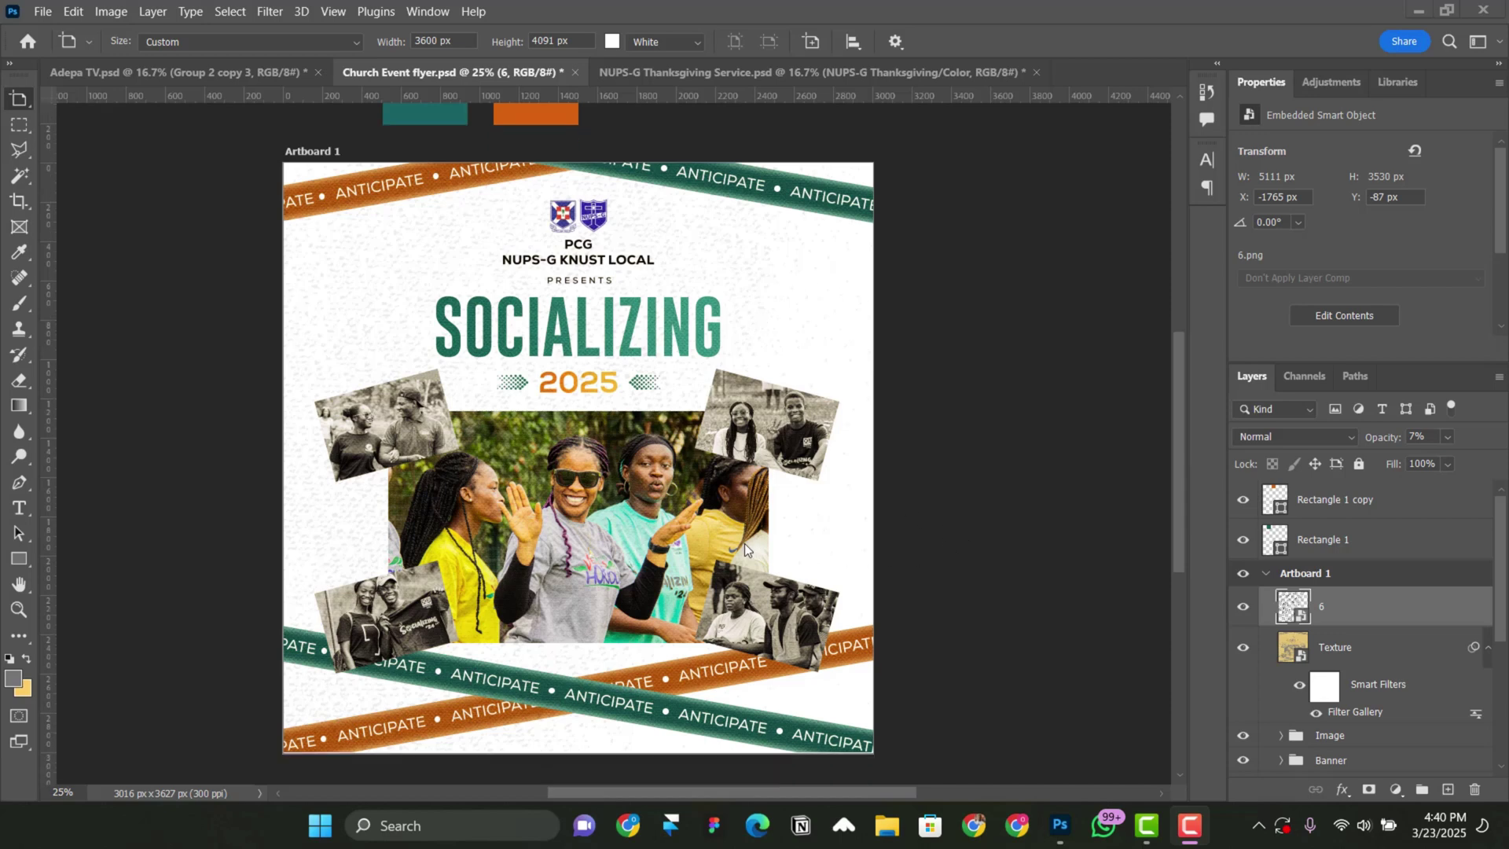
Step: In the Thanksgiving flyer, expand the Thanksgiving/Color artboard and select the top UNION LOGO copy group
left_click(712, 73)
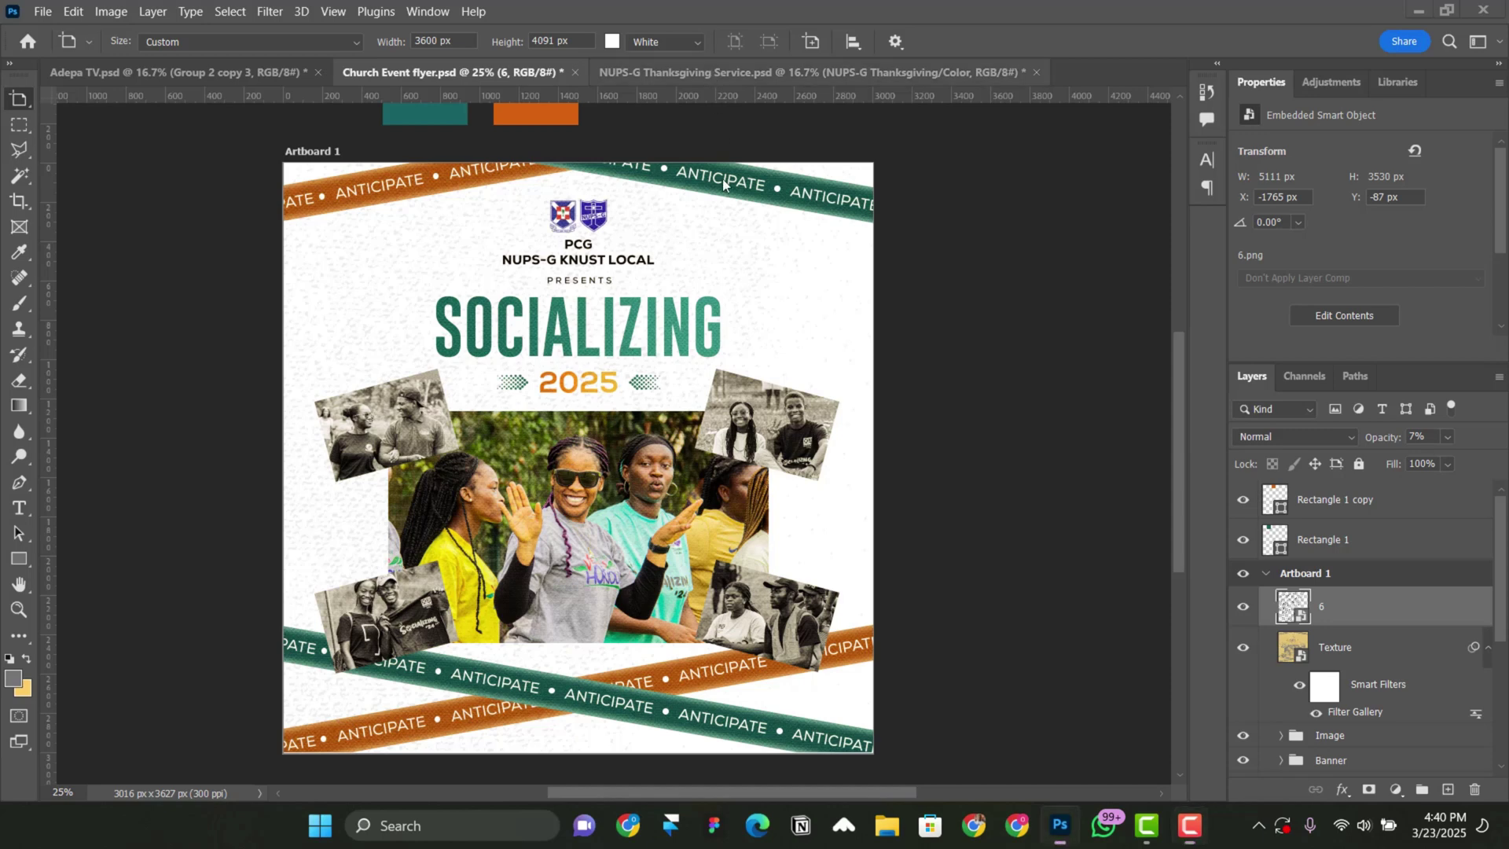
scroll(702, 472, "up", 2)
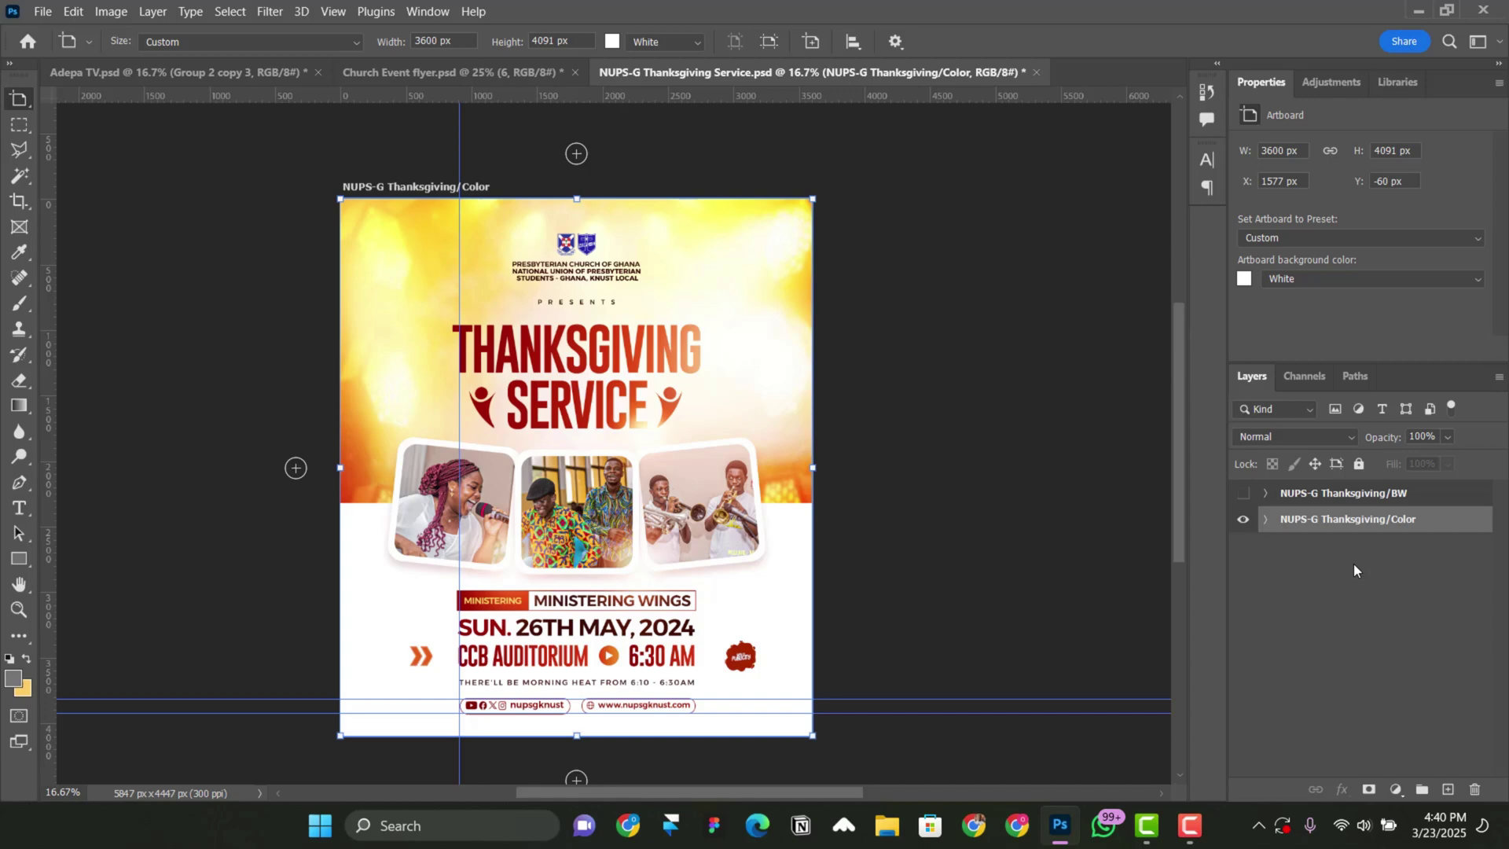
left_click(1265, 520)
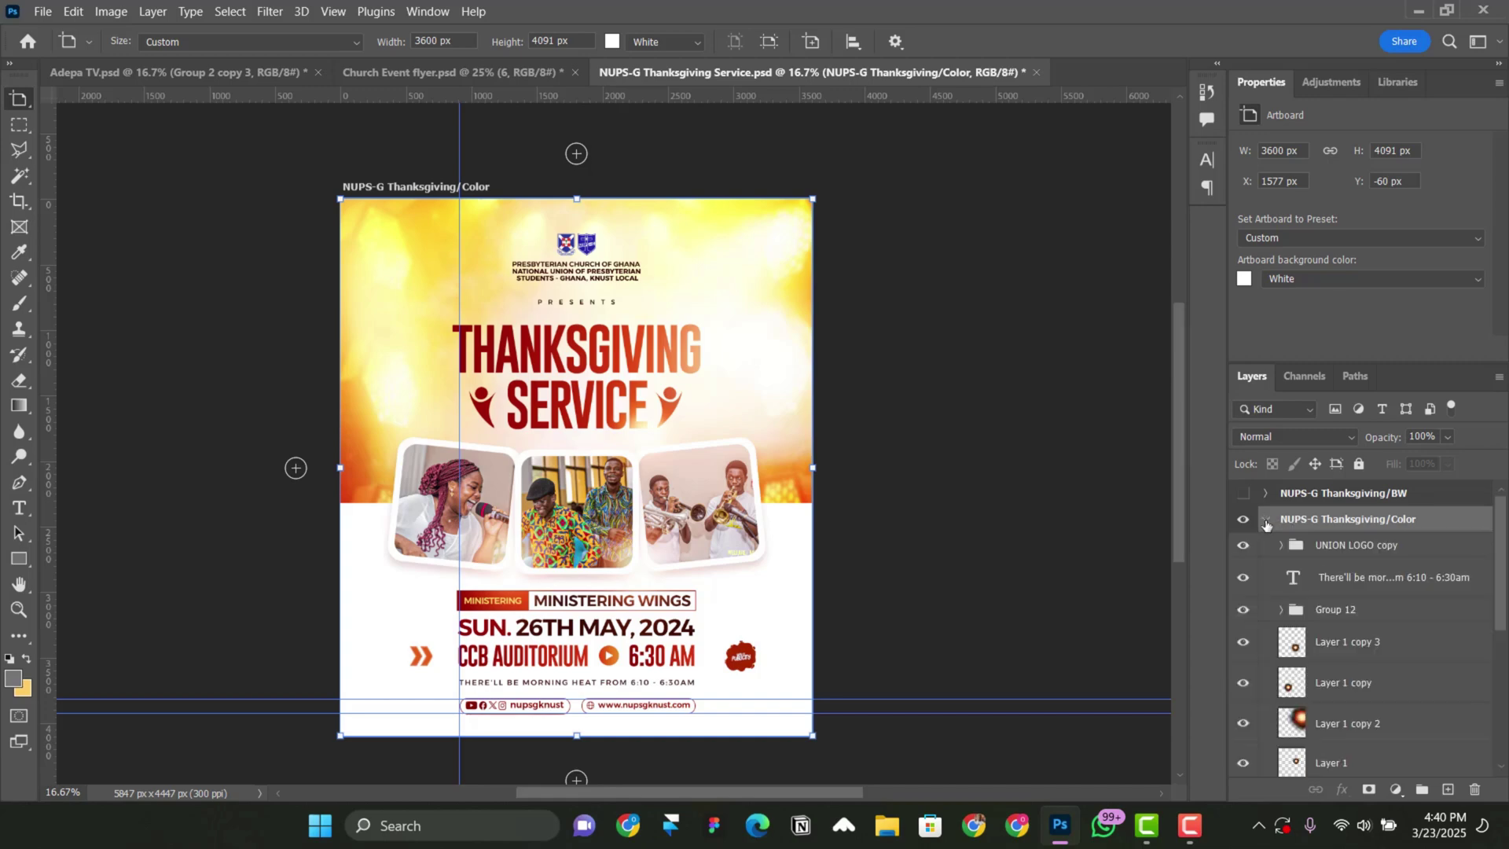
left_click(1351, 554)
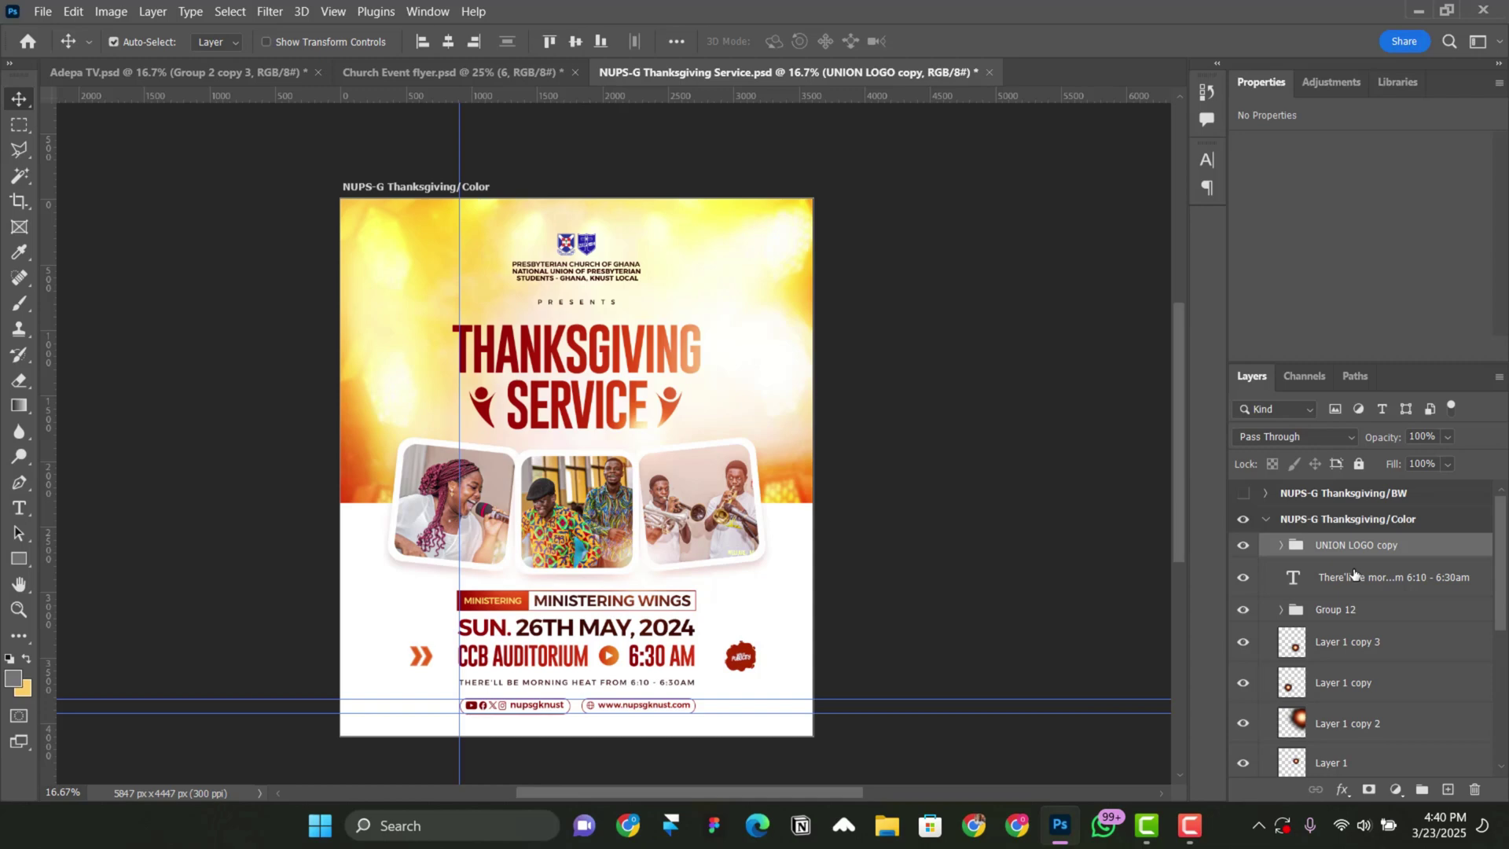
Step: Stamp all visible artwork into Layer 3, convert it to a smart object, and return to Church Event
key("ctrl+shift+alt+e")
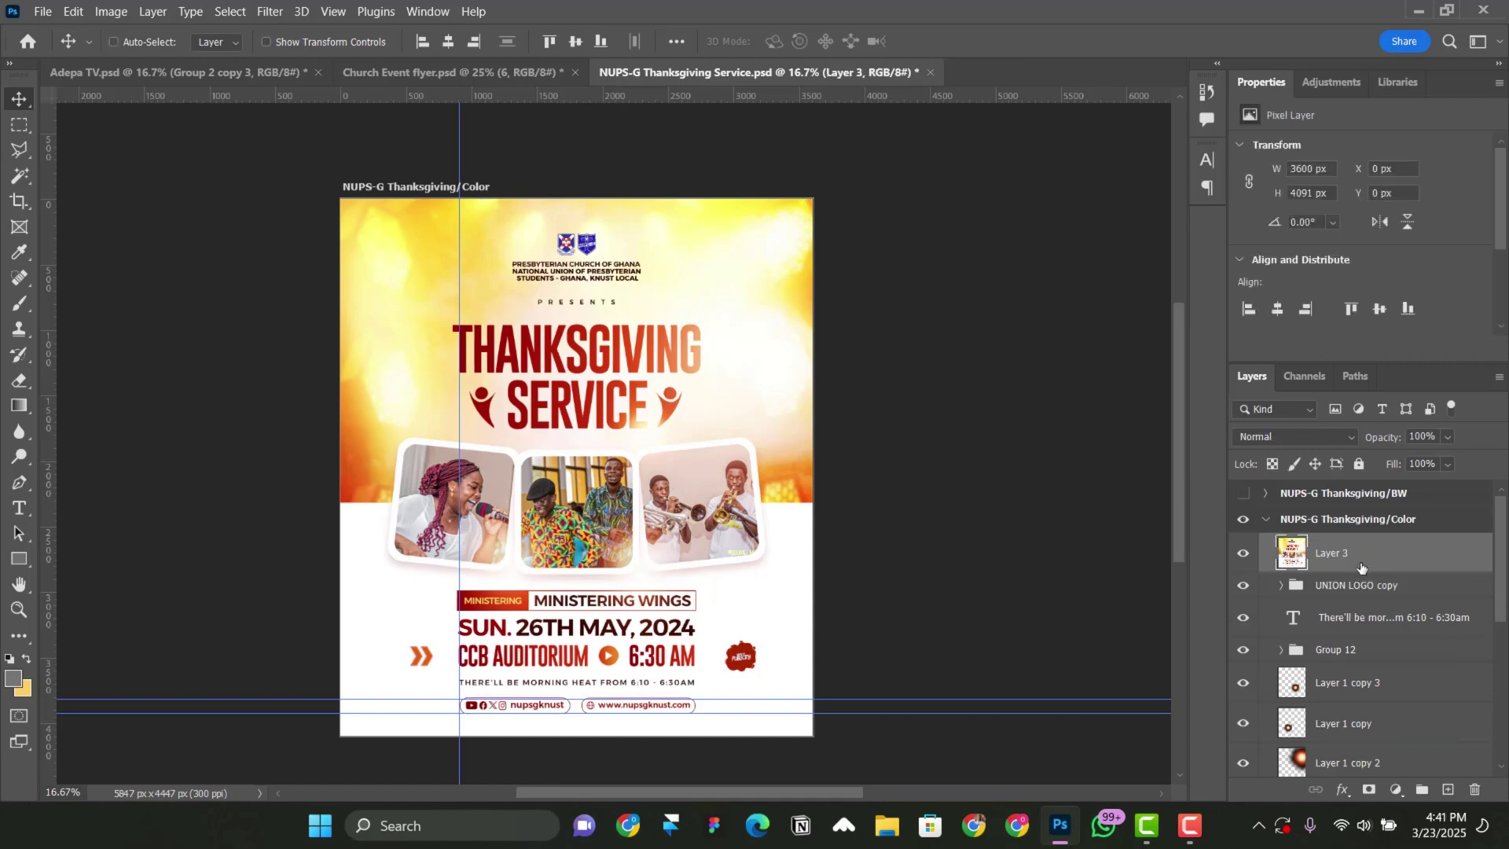
right_click(1398, 560)
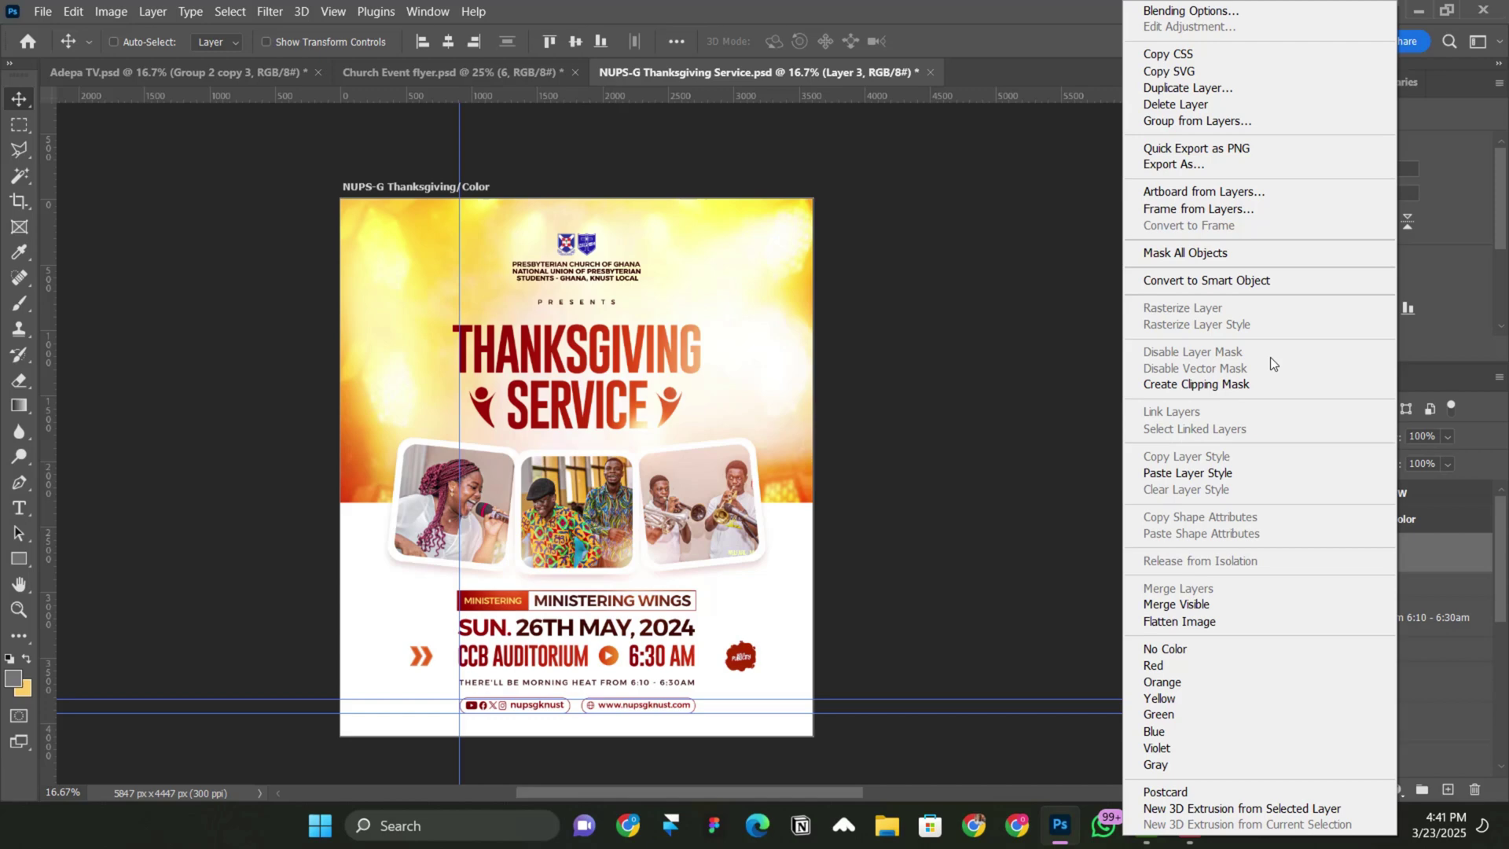
left_click(1206, 279)
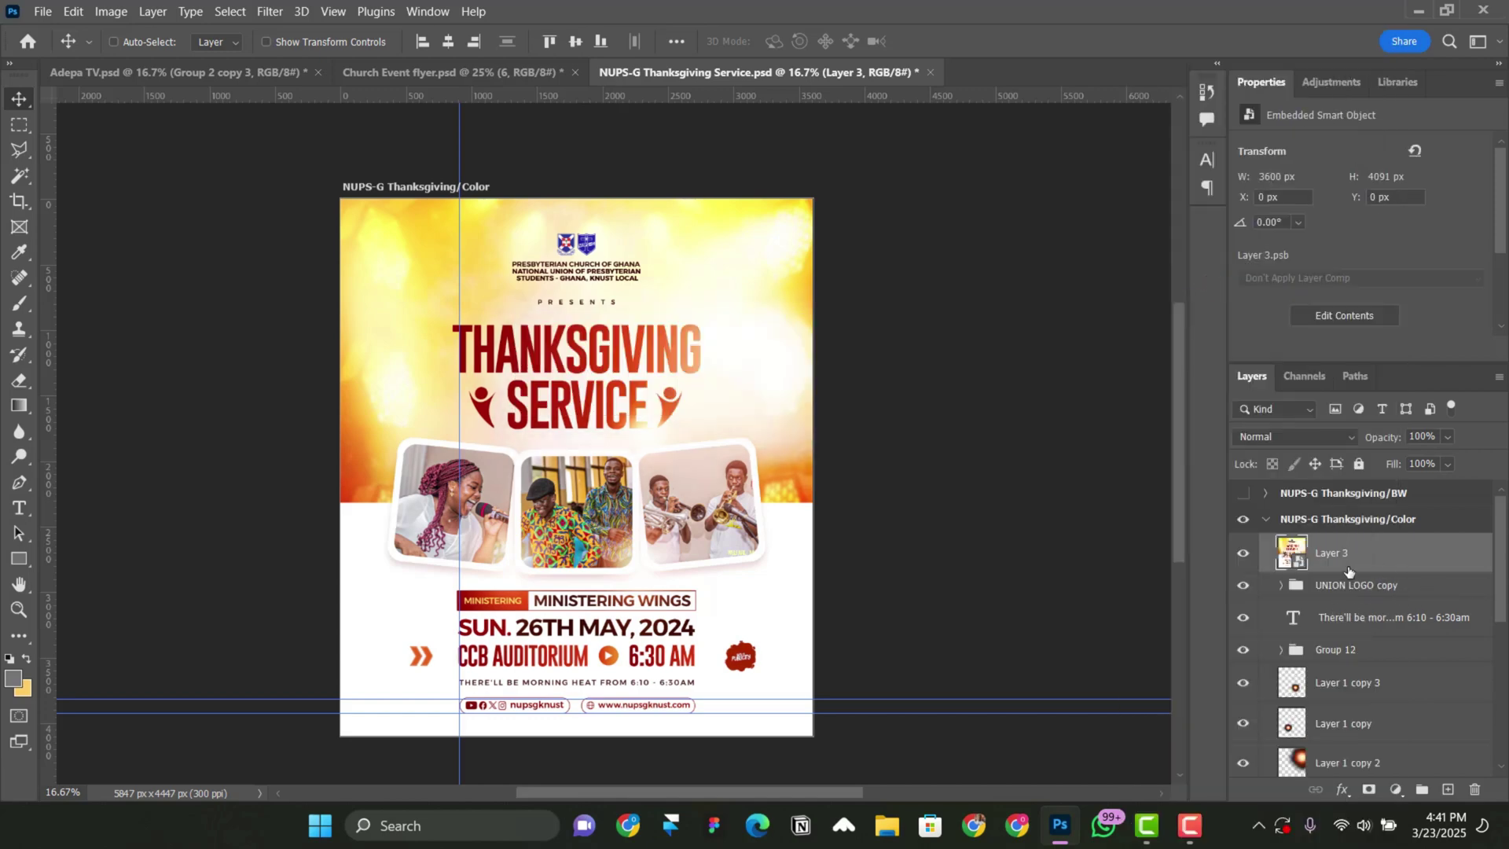
left_click(429, 72)
scroll(591, 385, "down", 1)
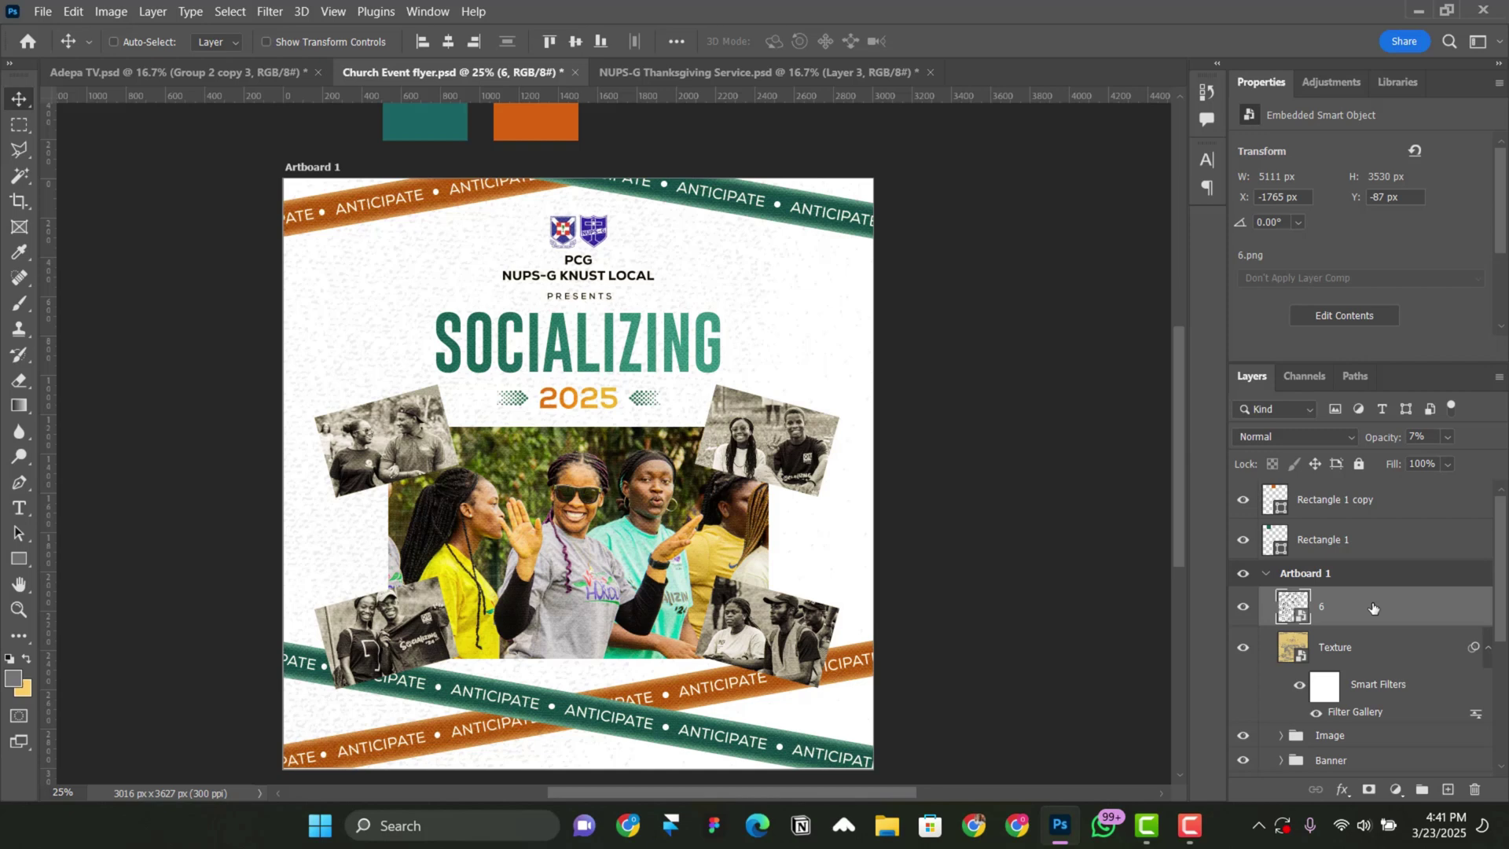
Step: Group layers 6 and Texture as 'texture effect' and drag the group onto the Thanksgiving flyer
left_click(1372, 656, "ctrl")
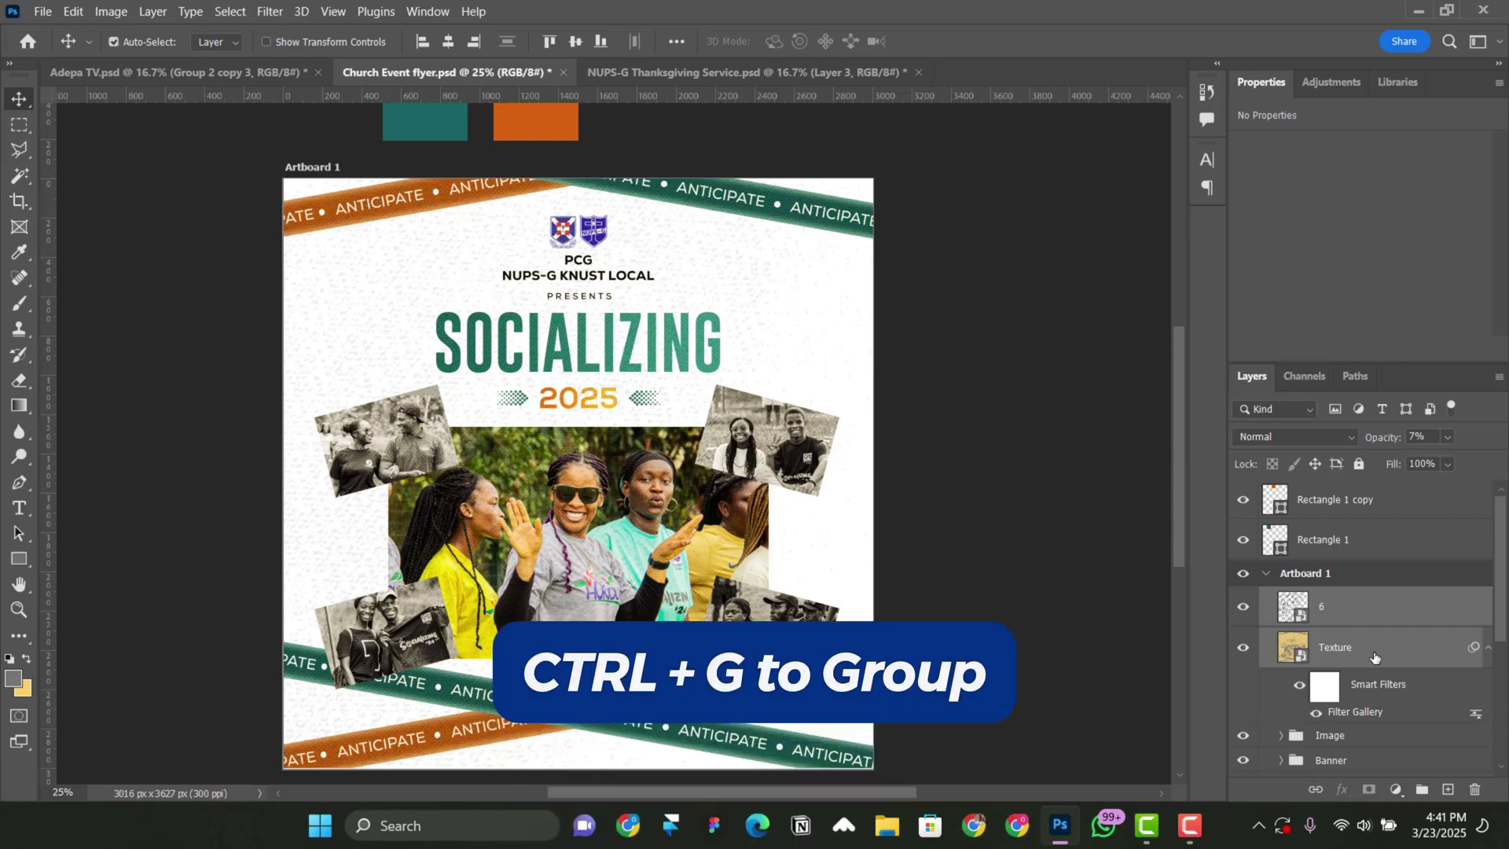
key("ctrl+g")
double_click(1344, 599)
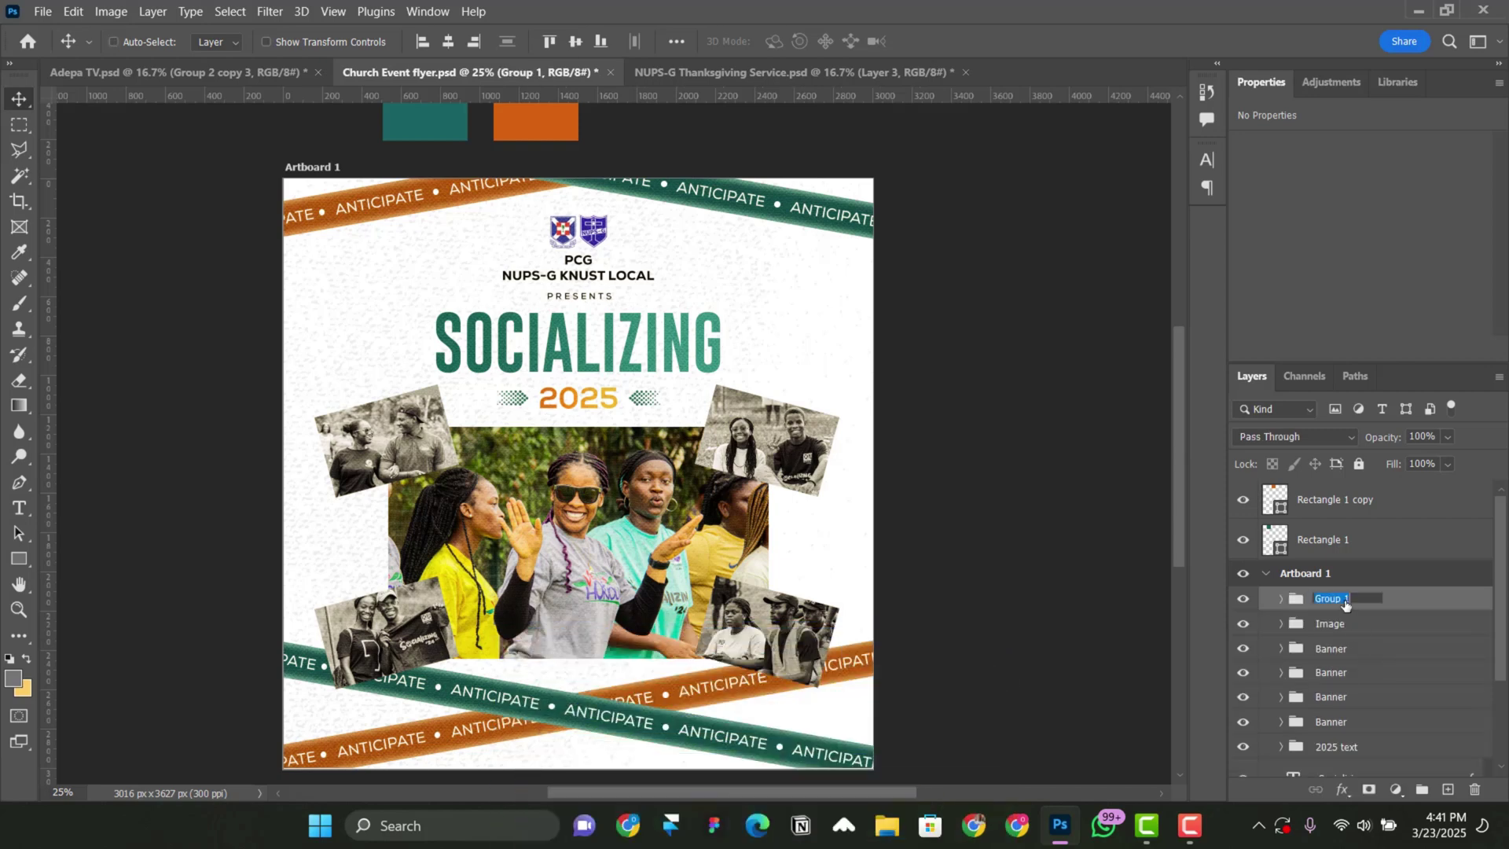
type("t")
type("exture effect")
key("Return")
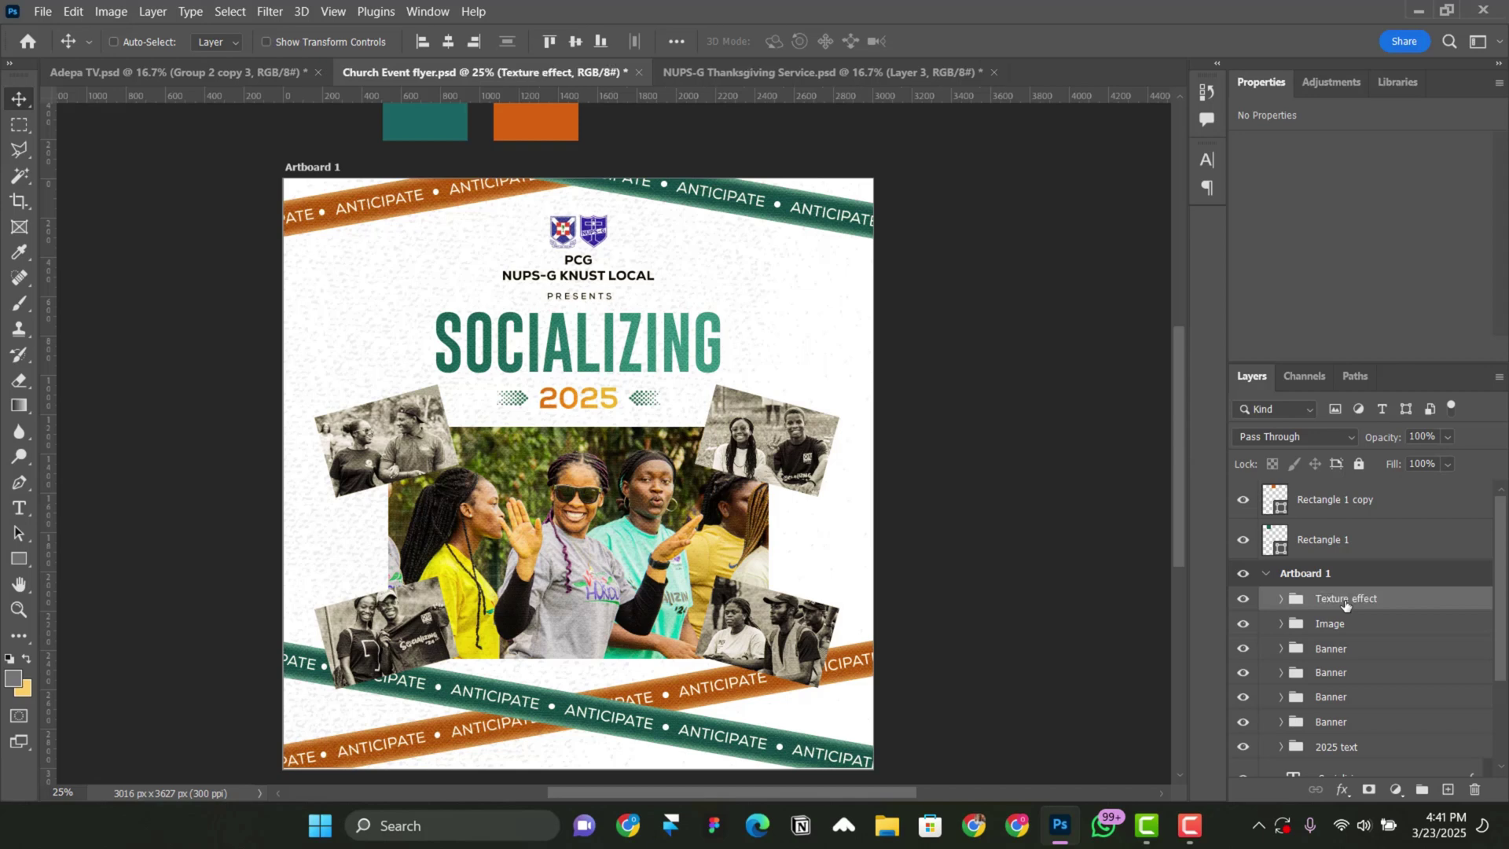
left_click_drag(455, 338, 716, 334)
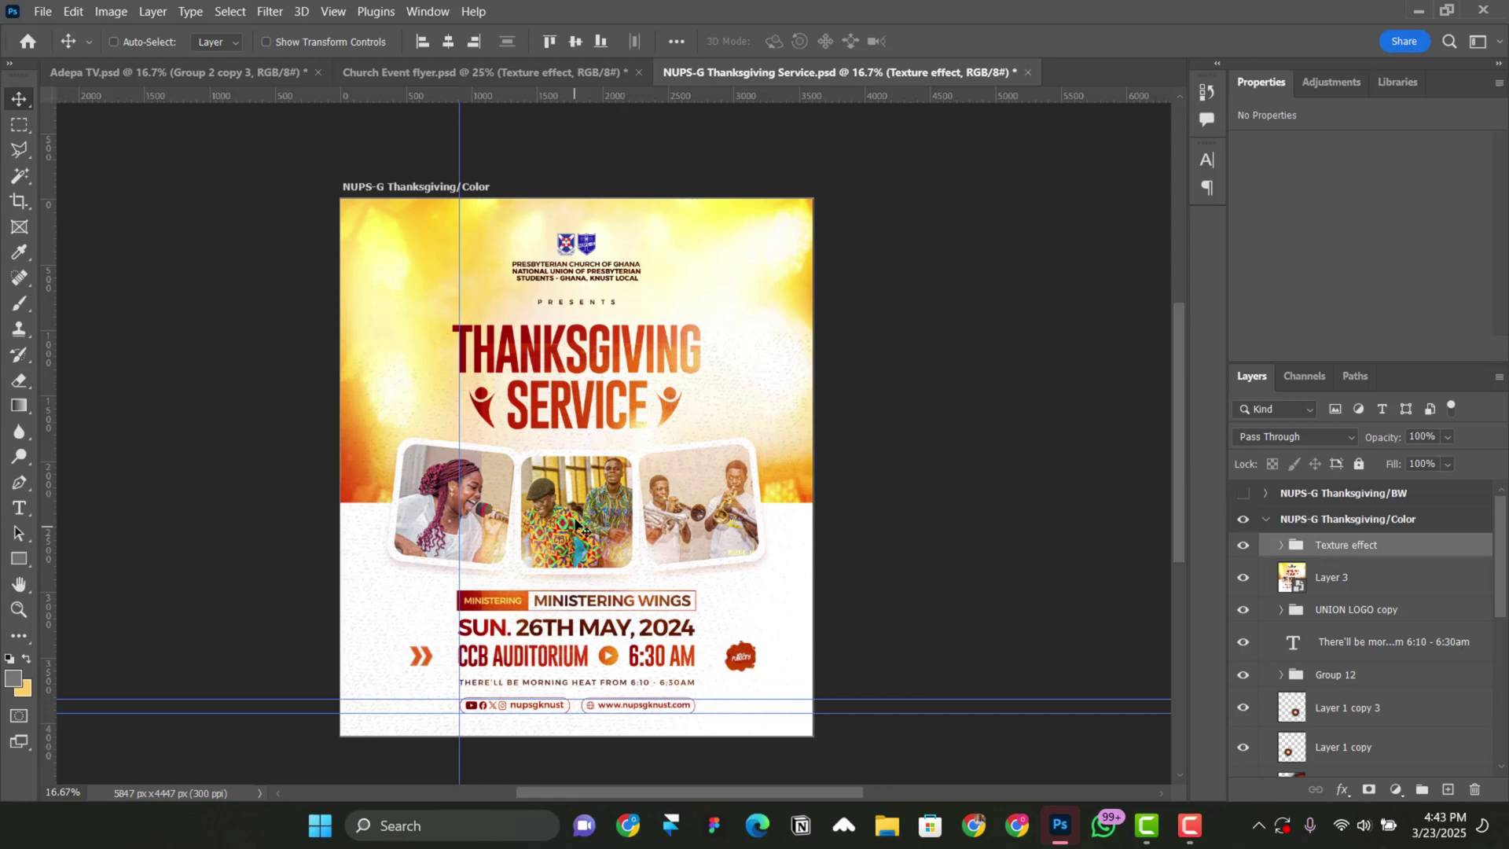
Step: Expand the Texture effect group and Alt-drag Texture's Filter Gallery smart filter onto Layer 3
left_click(1281, 546)
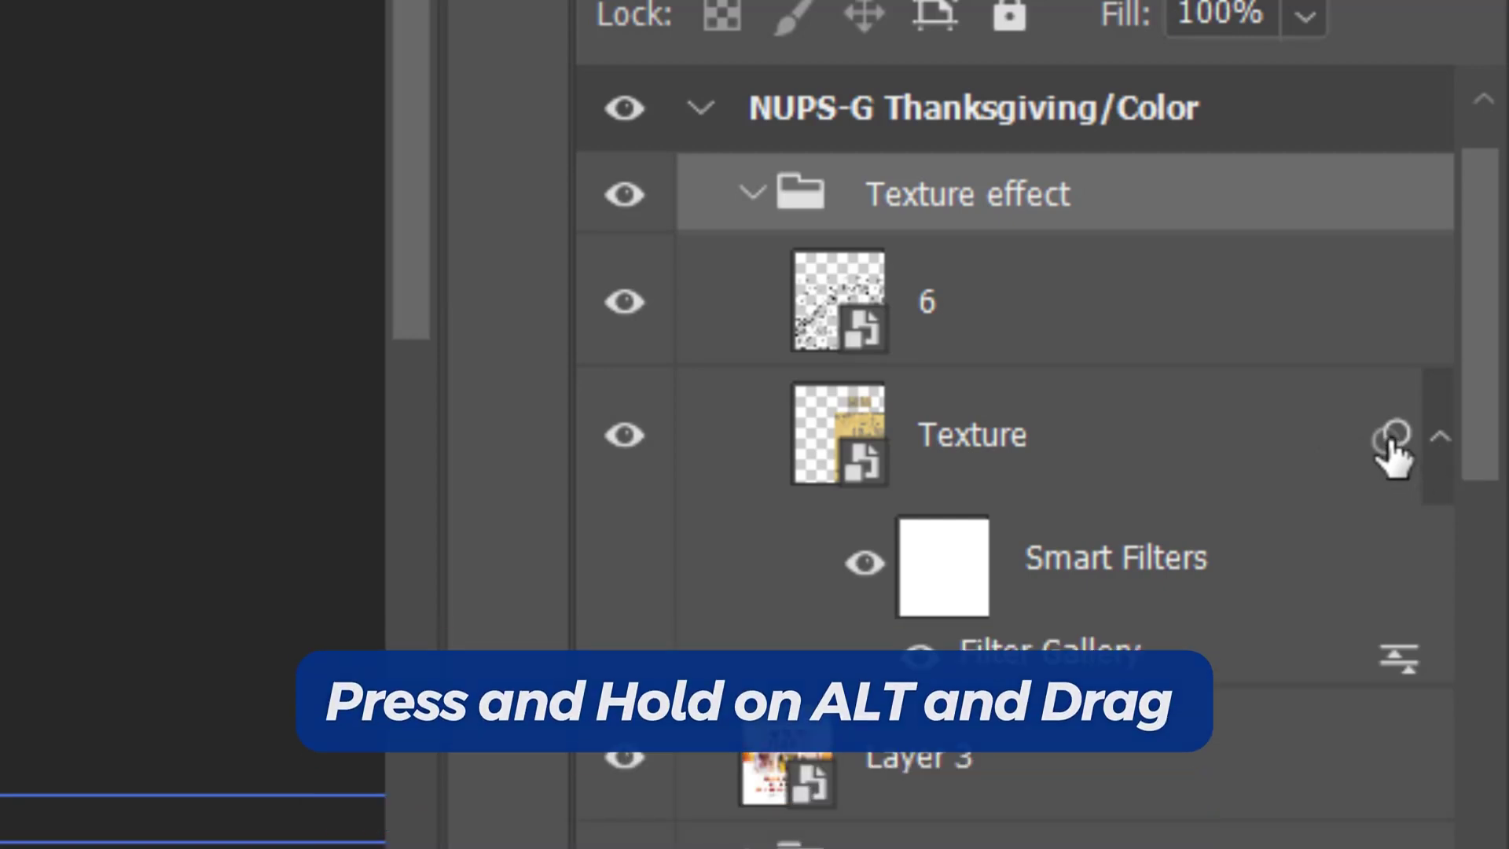
left_click_drag(1393, 438, 1253, 786)
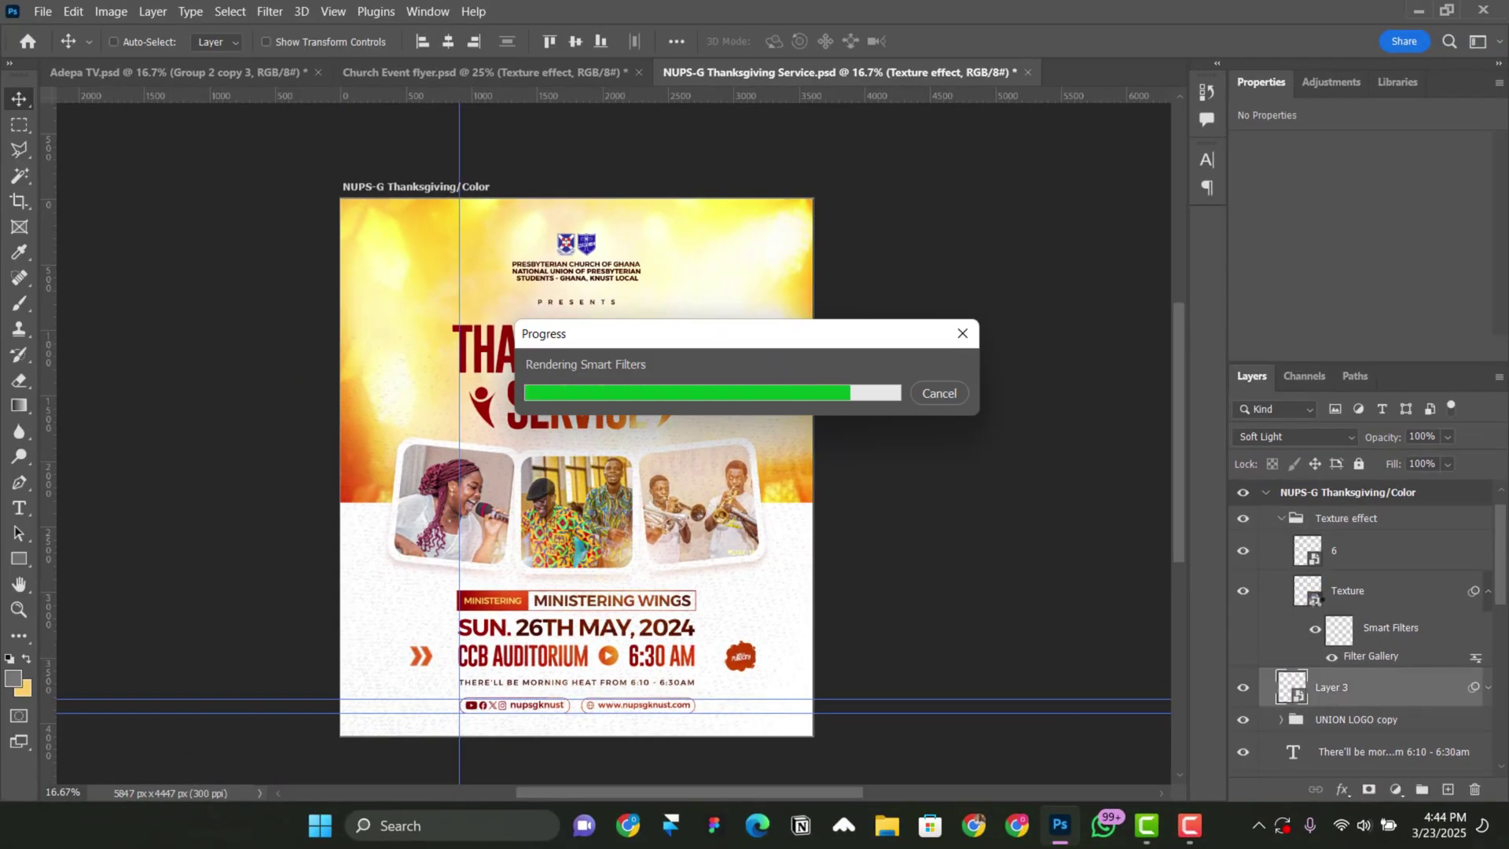
Step: Delete the leftover Texture layer and set Layer 3's blend mode to Soft Light
left_click(1320, 599)
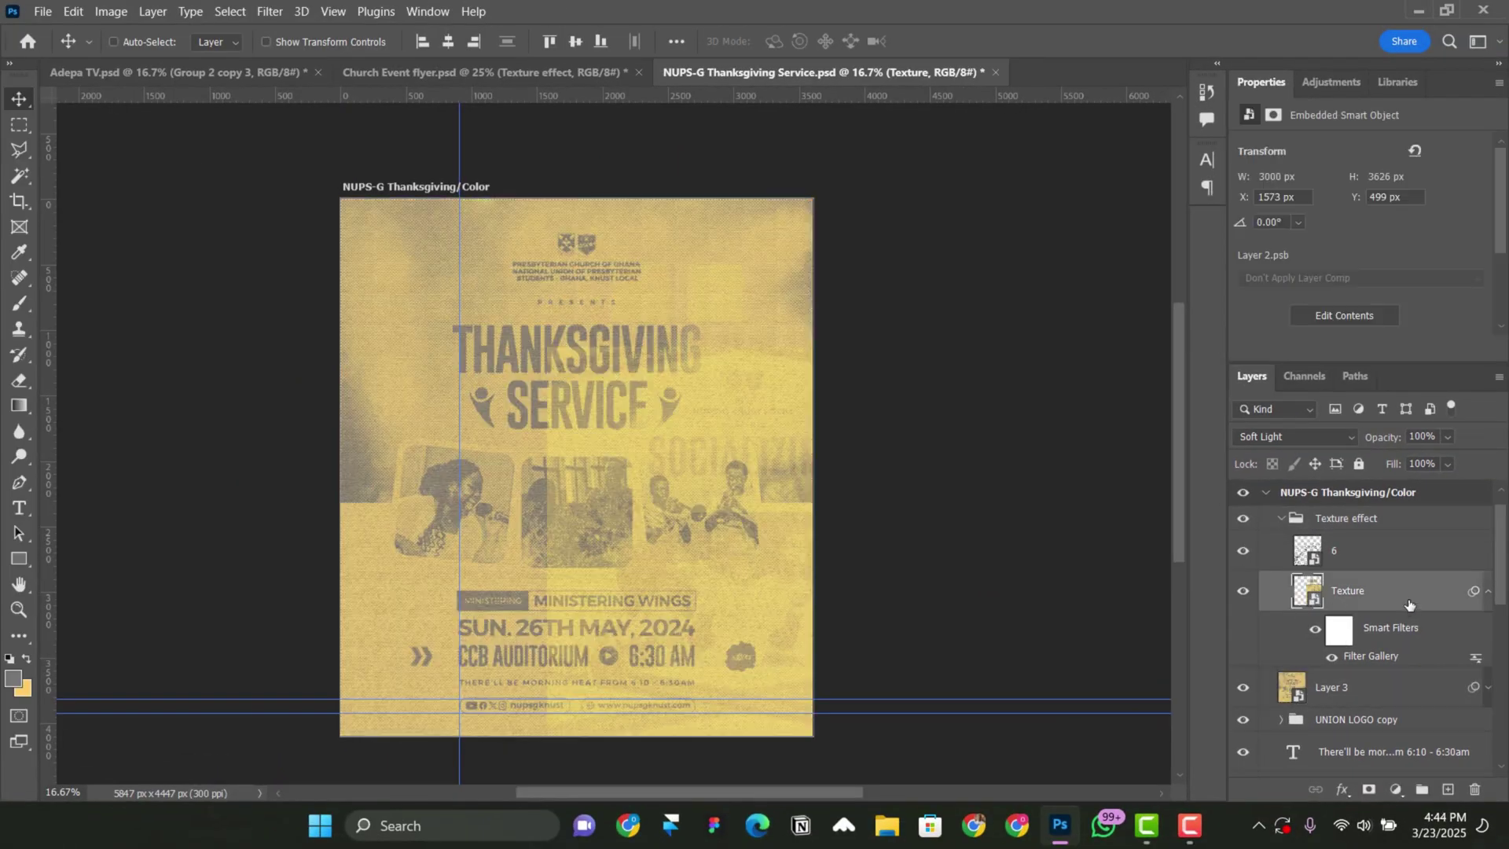
key("Delete")
scroll(1375, 577, "up", 1)
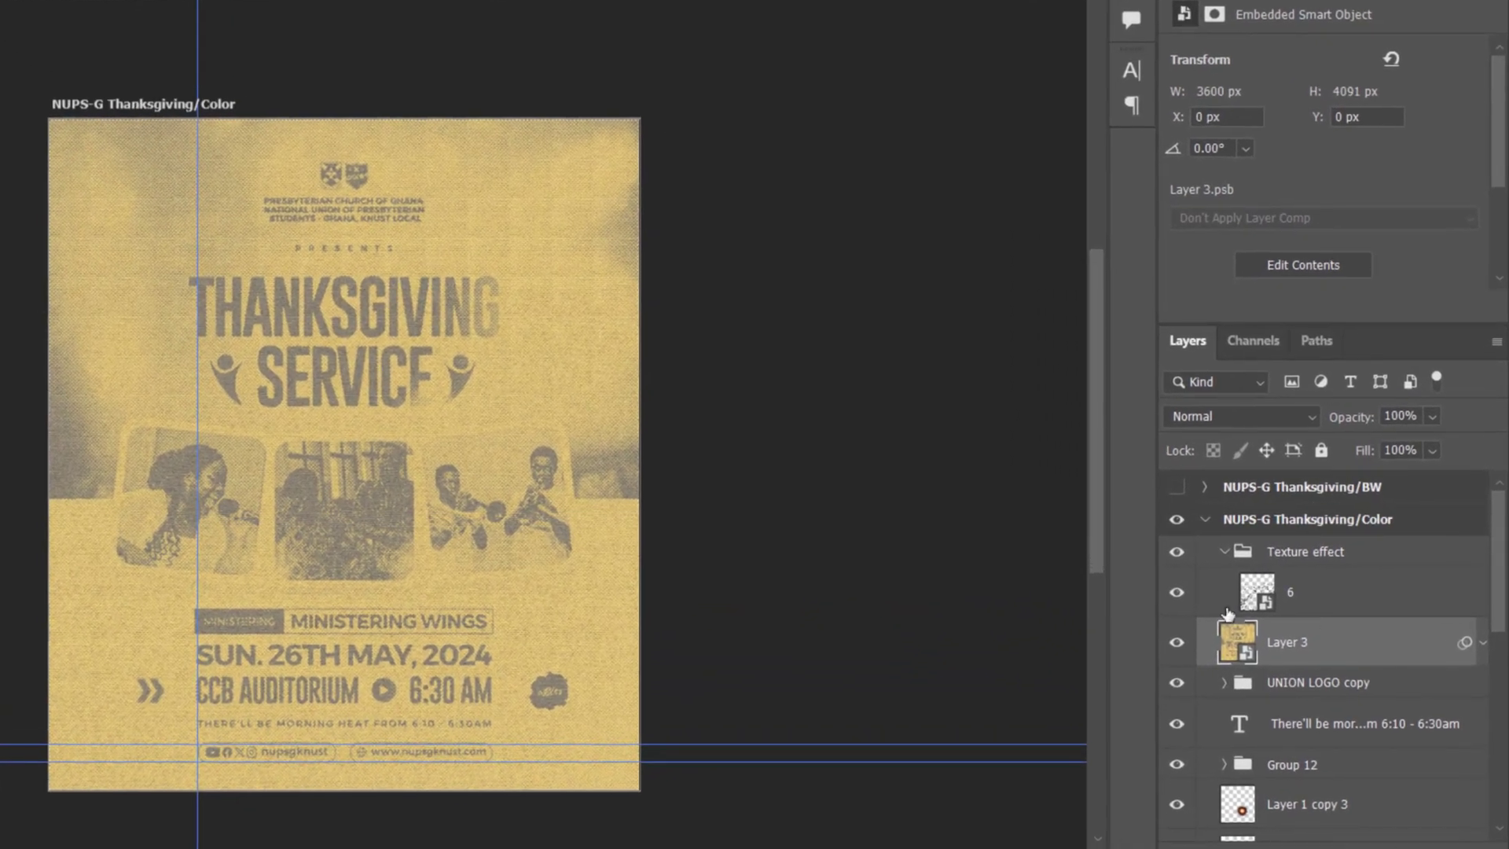
left_click(1294, 436)
left_click(1260, 569)
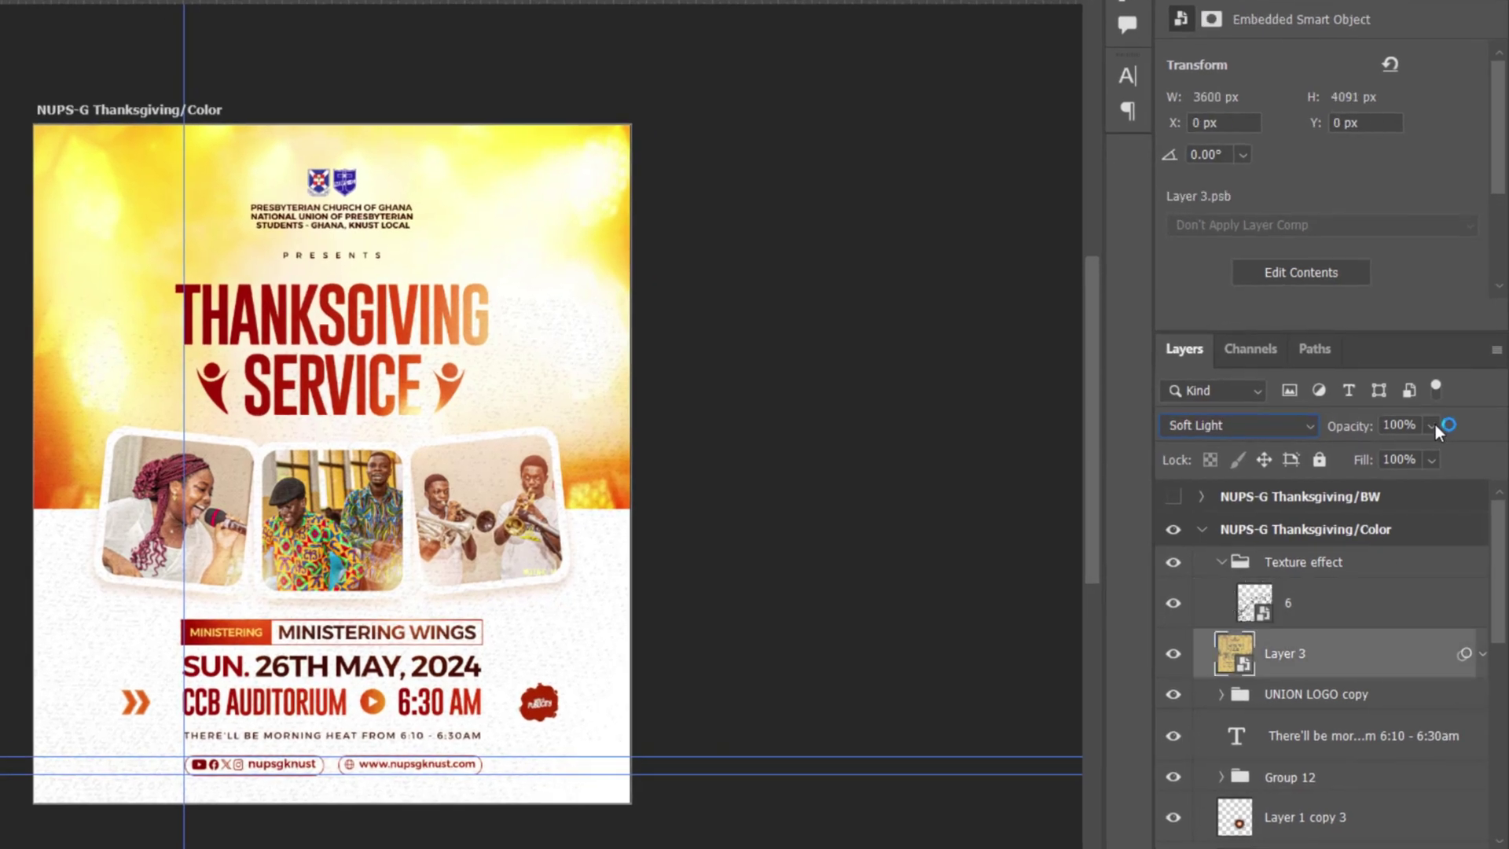
Step: Set the grain layer 6 to 5% opacity
left_click(1432, 425)
left_click(1383, 610)
left_click(1383, 610)
left_click(1392, 425)
type("5")
key("Return")
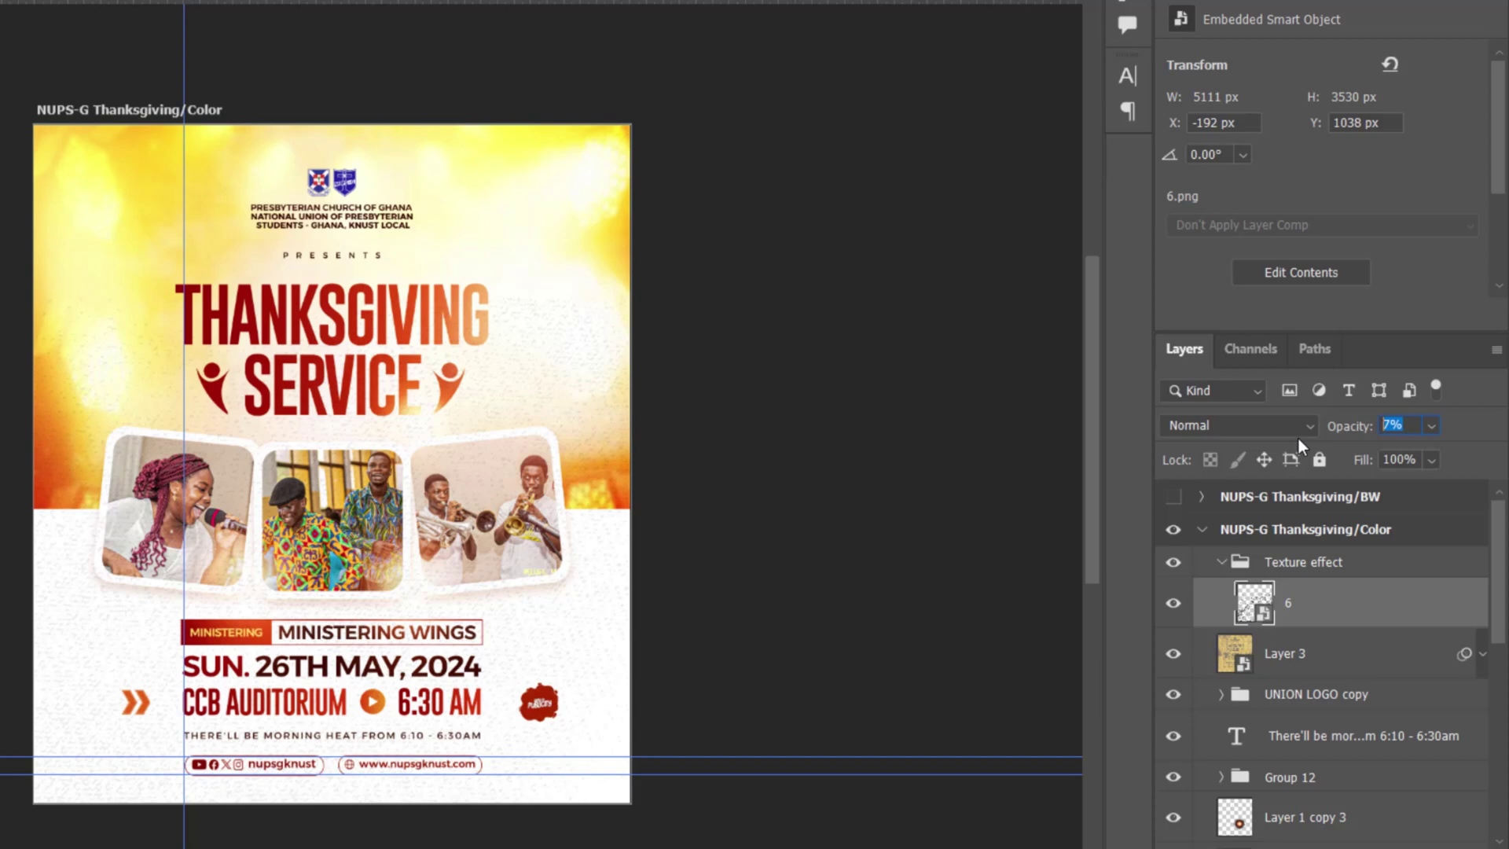